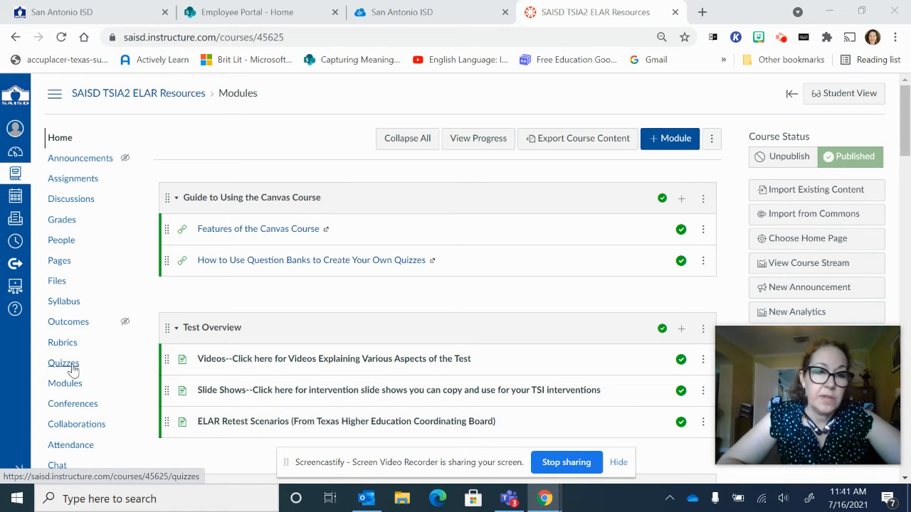
Open the course's question bank management page from its list of quizzes.
left_click(63, 364)
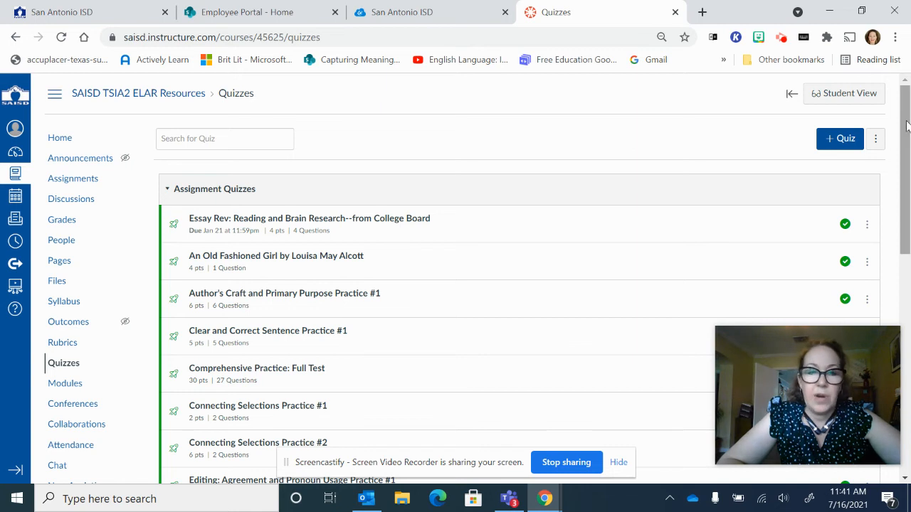
mouse_move(907, 125)
left_mouse_down()
mouse_move(907, 356)
mouse_move(907, 113)
left_mouse_up()
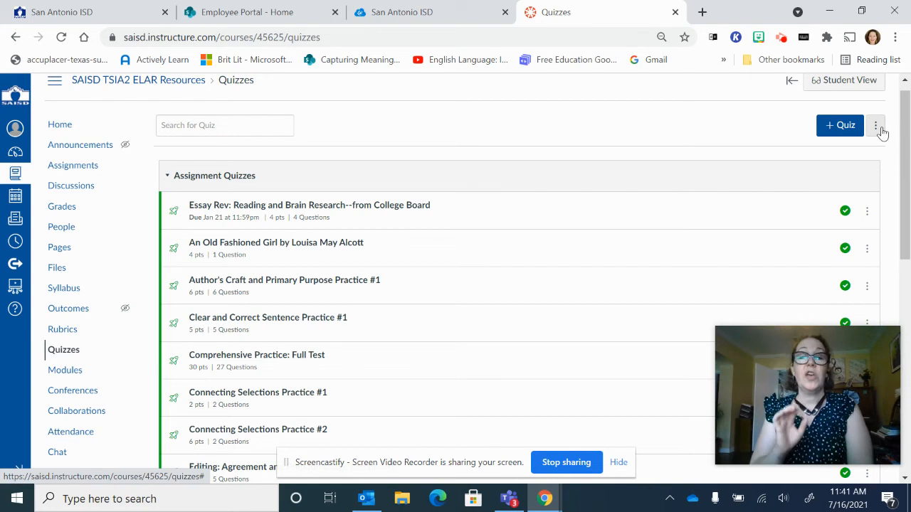
left_click(874, 131)
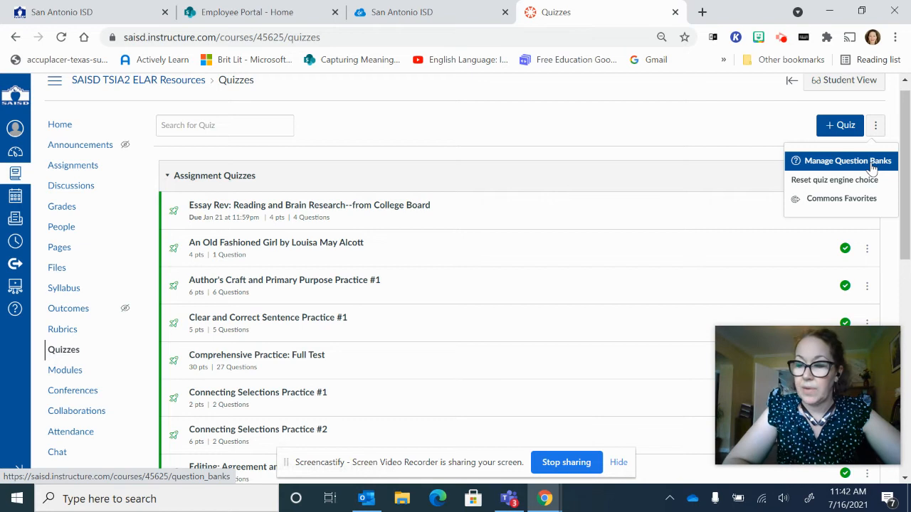
left_click(871, 166)
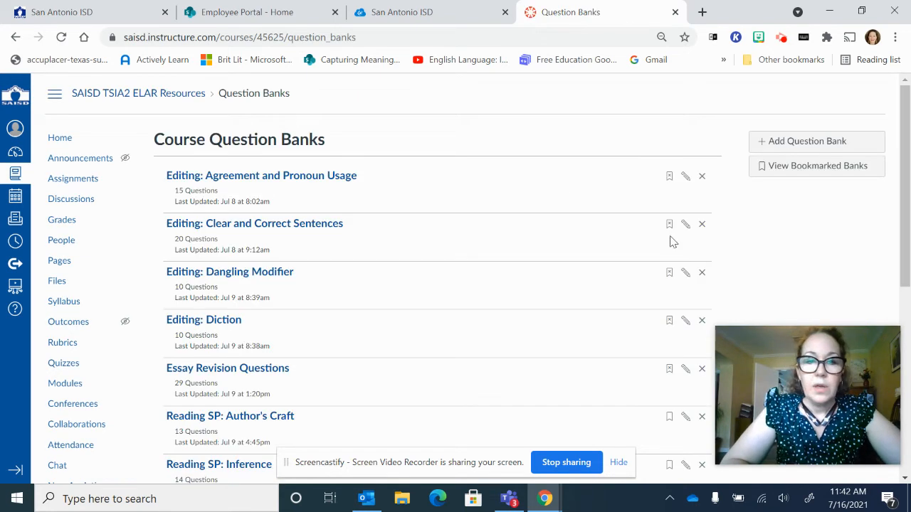
Review the full list of course question banks, covering the editing, essay revision and reading banks.
mouse_move(905, 179)
left_mouse_down()
mouse_move(902, 378)
mouse_move(908, 167)
left_mouse_up()
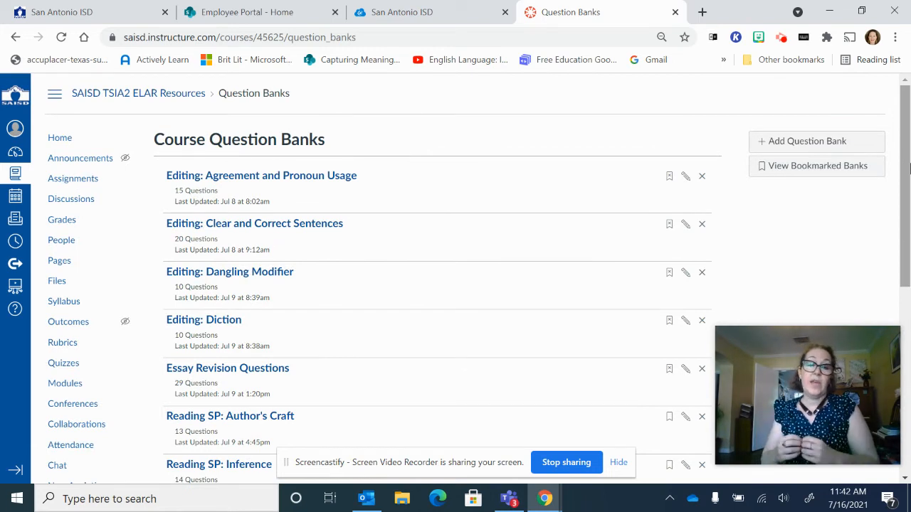
left_click_drag(908, 167, 902, 370)
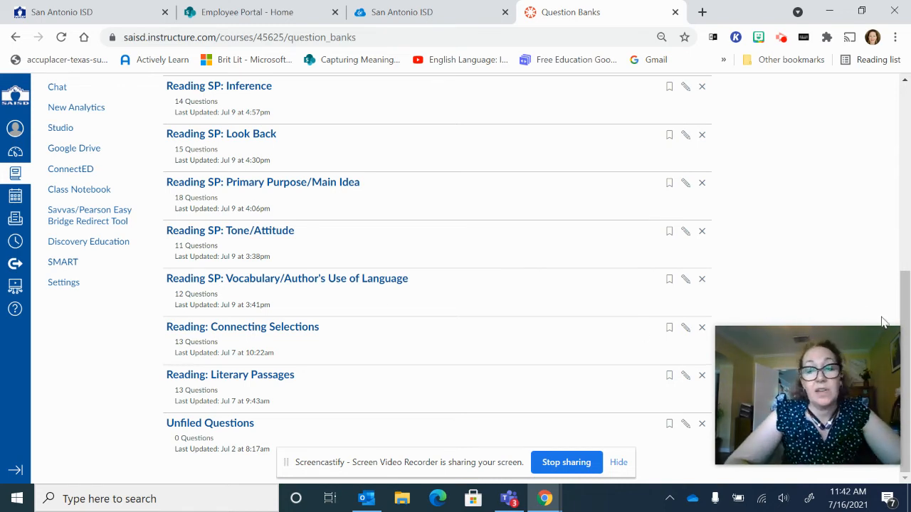
left_click_drag(902, 316, 889, 95)
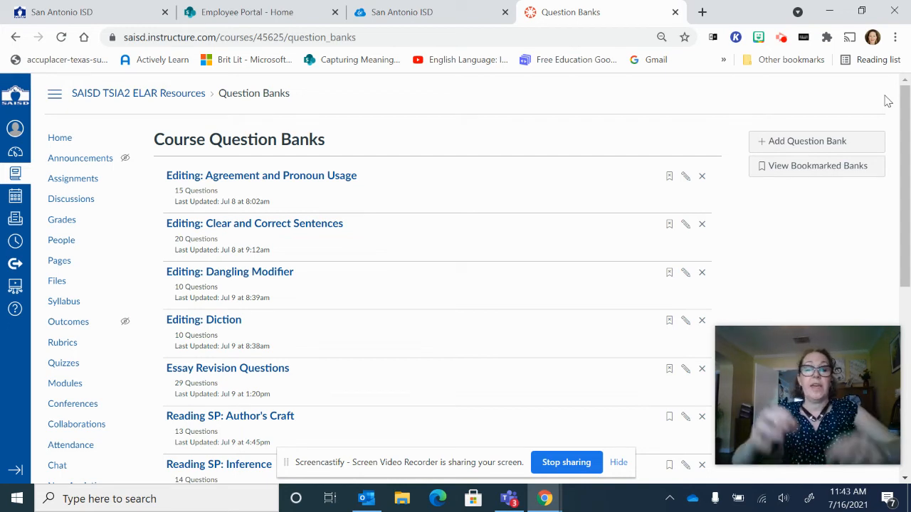
left_click_drag(908, 115, 908, 302)
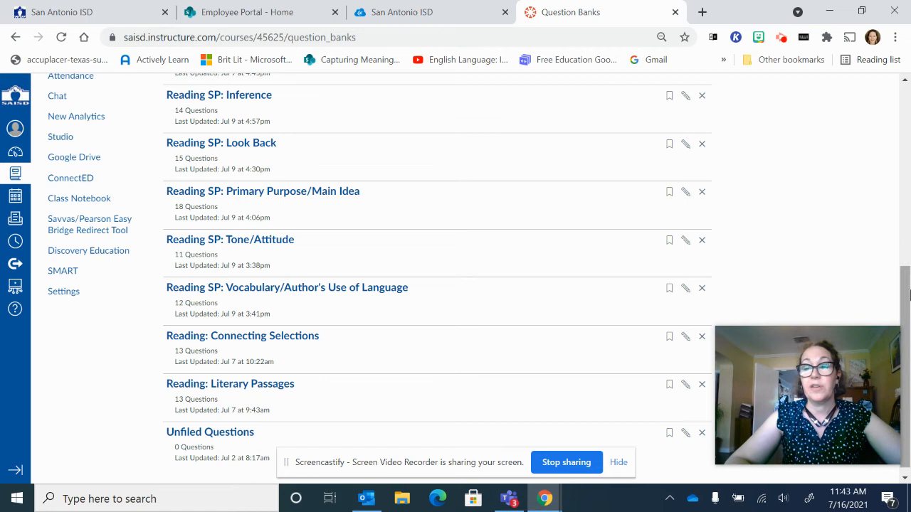
left_click_drag(906, 264, 893, 151)
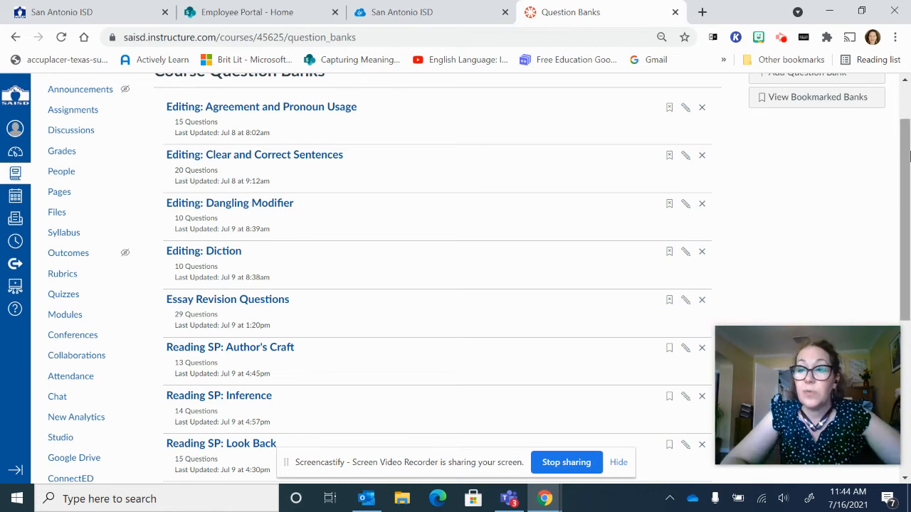
mouse_move(907, 174)
left_mouse_down()
mouse_move(907, 219)
mouse_move(908, 167)
left_mouse_up()
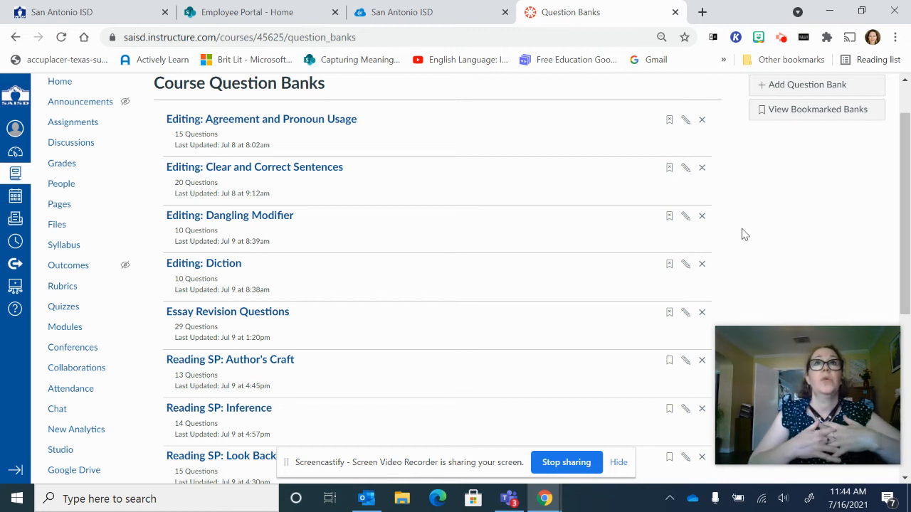
left_click_drag(906, 191, 906, 262)
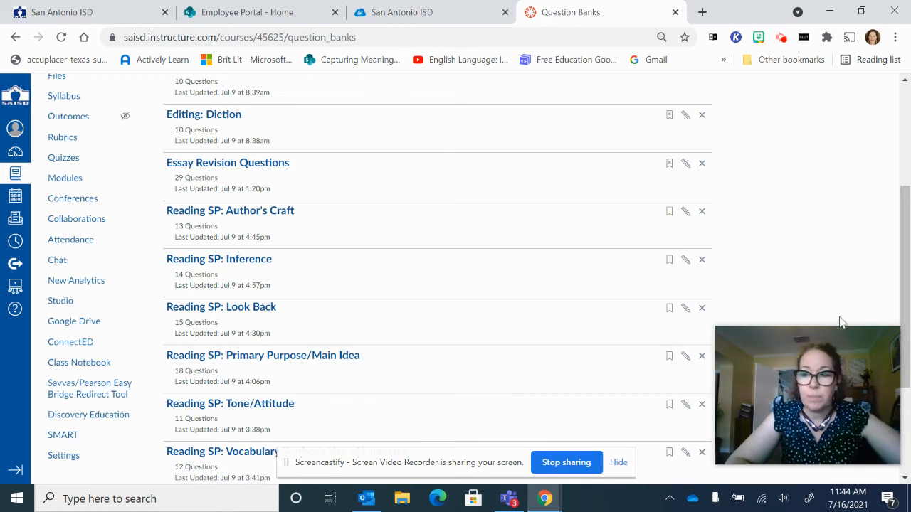
left_click_drag(908, 295, 908, 414)
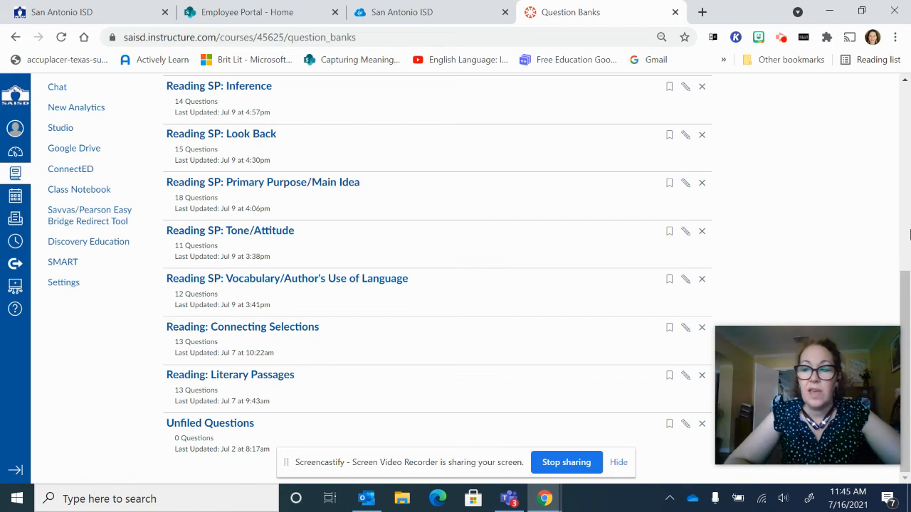
left_click_drag(908, 285, 906, 88)
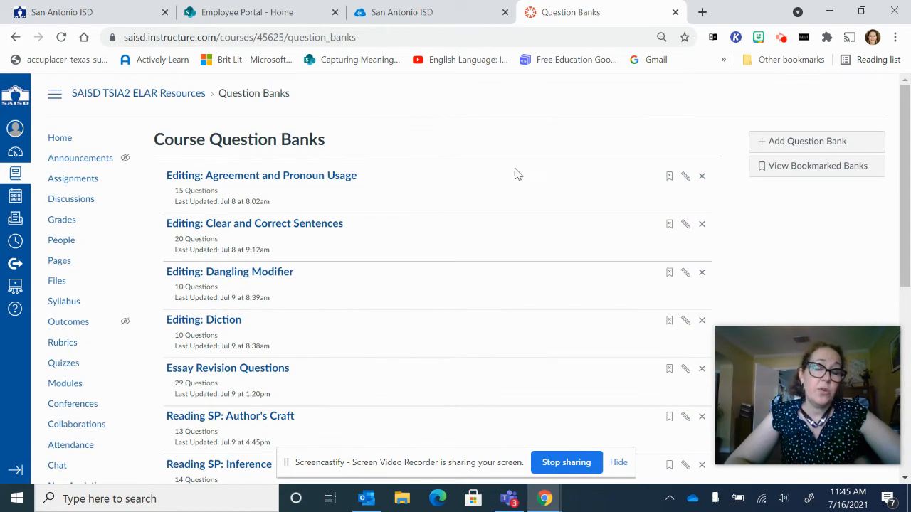
left_click_drag(907, 246, 908, 436)
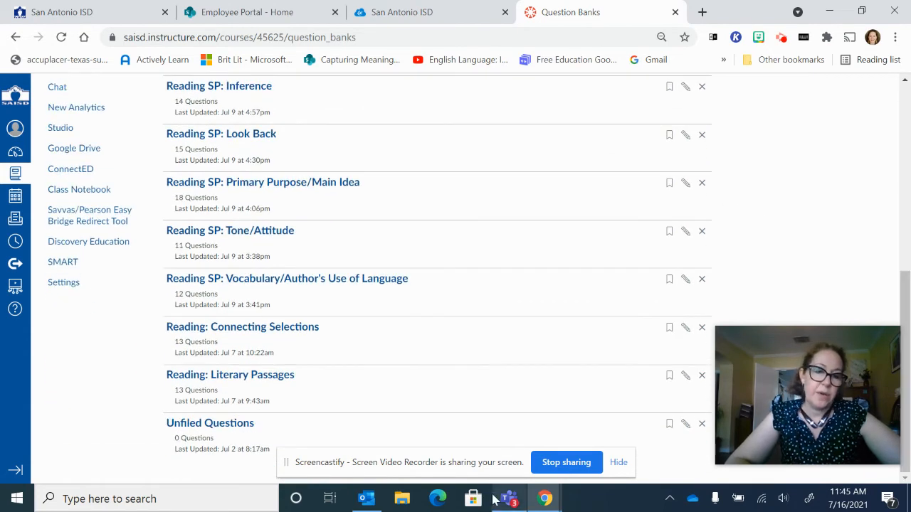
Open the "Reading: Literary Passages" question bank and look through its passages and questions.
left_click(267, 381)
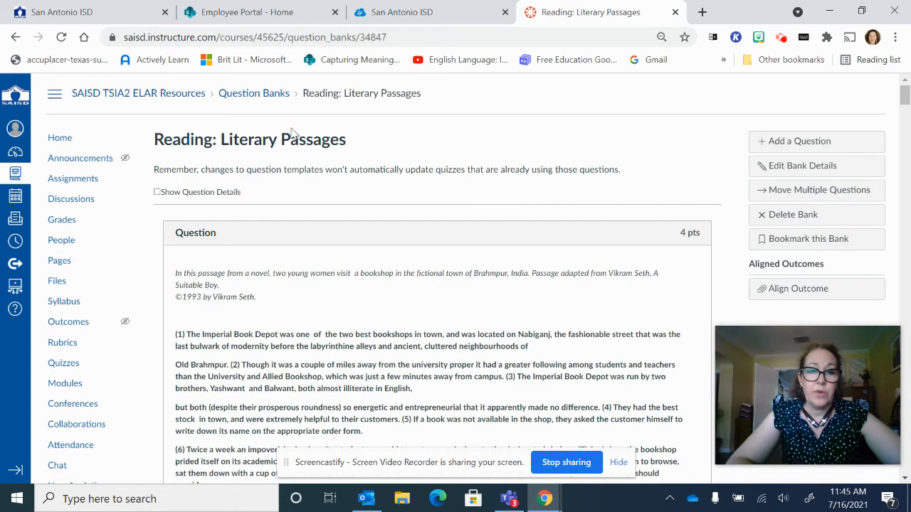
left_click_drag(905, 97, 904, 265)
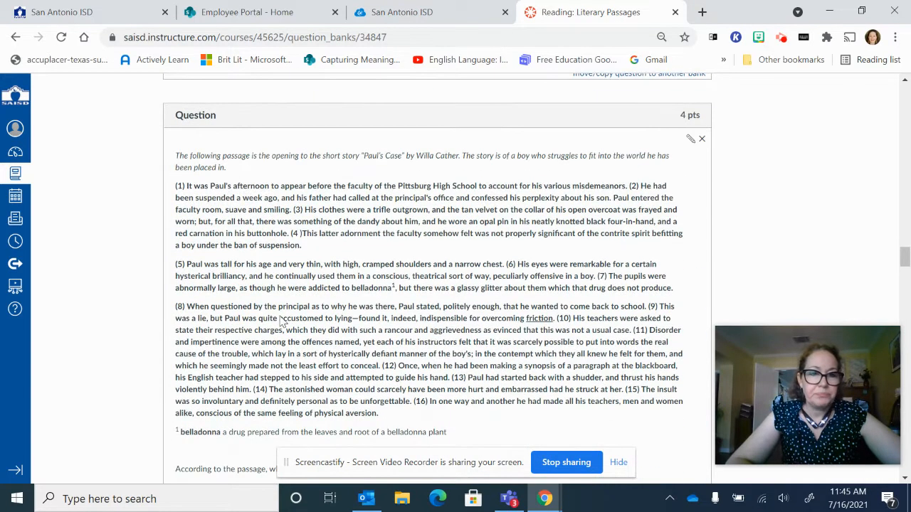
left_click_drag(898, 257, 907, 74)
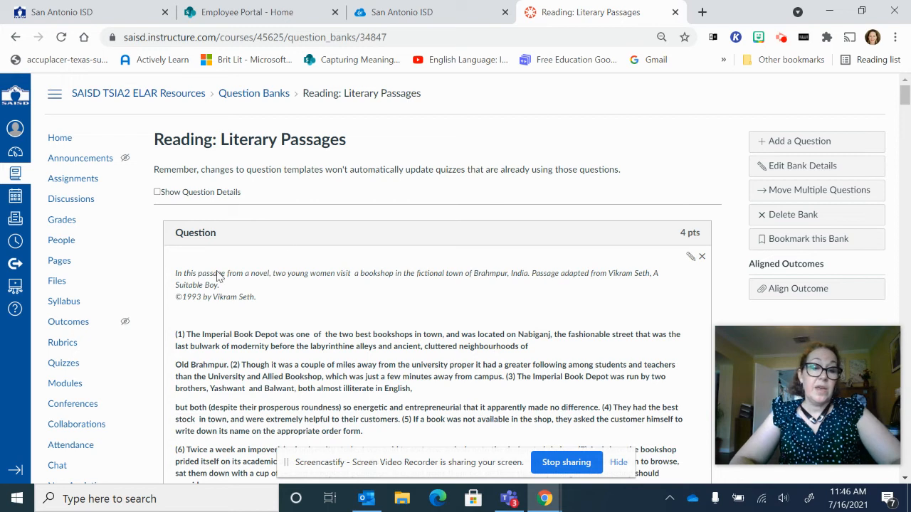
Create a new quiz in the course using the Classic Quizzes engine.
left_click(69, 365)
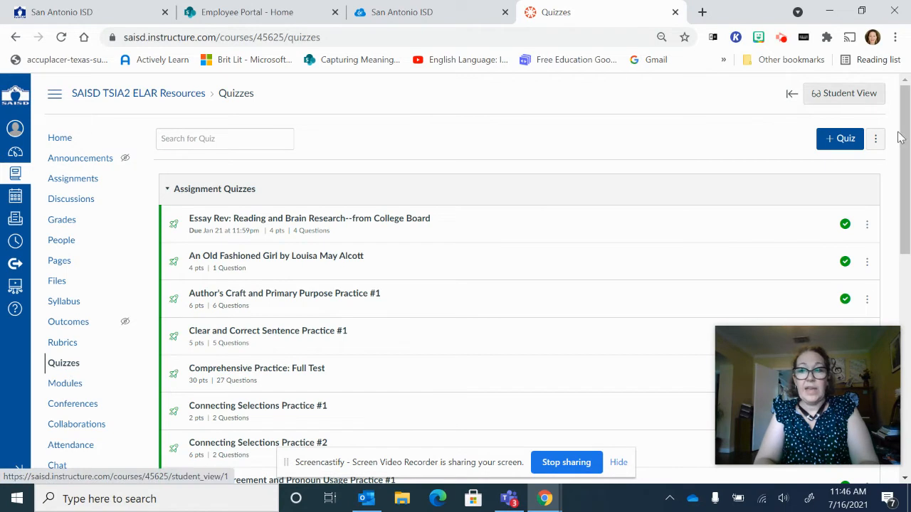
mouse_move(906, 171)
left_mouse_down()
mouse_move(909, 245)
mouse_move(908, 171)
left_mouse_up()
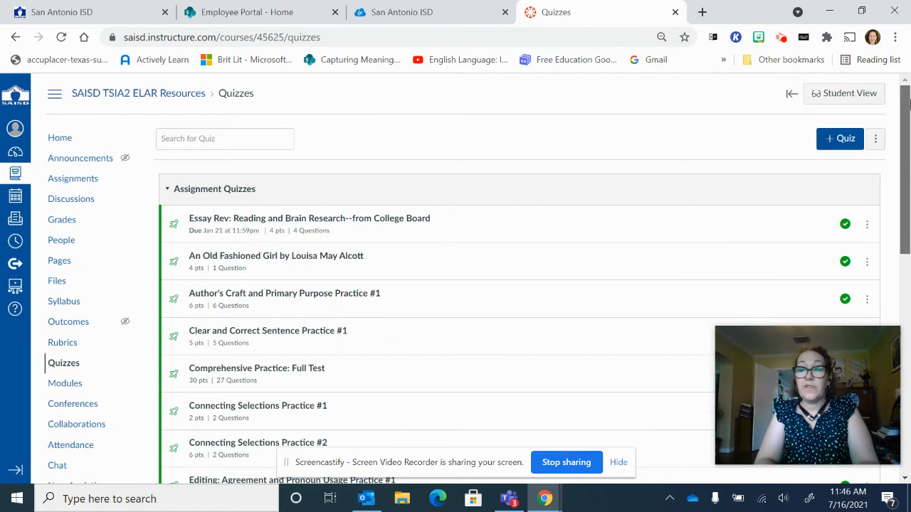
left_click(839, 140)
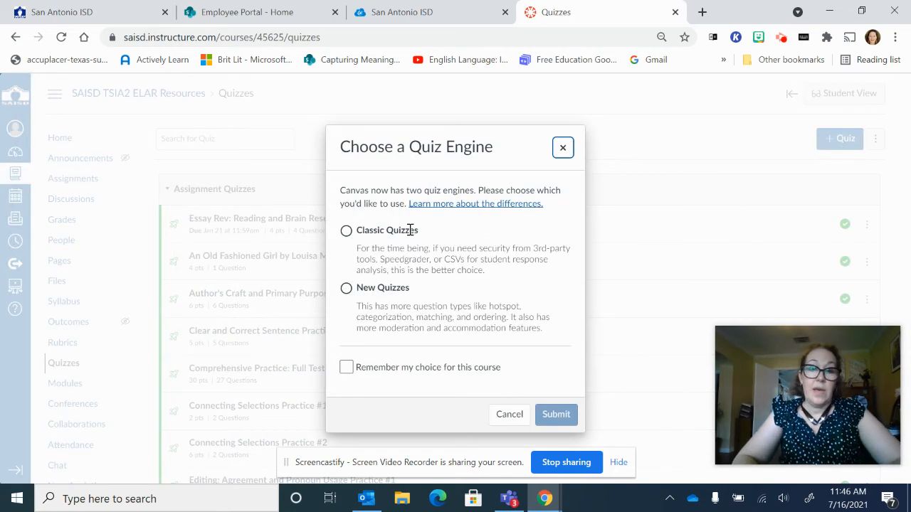
left_click(346, 231)
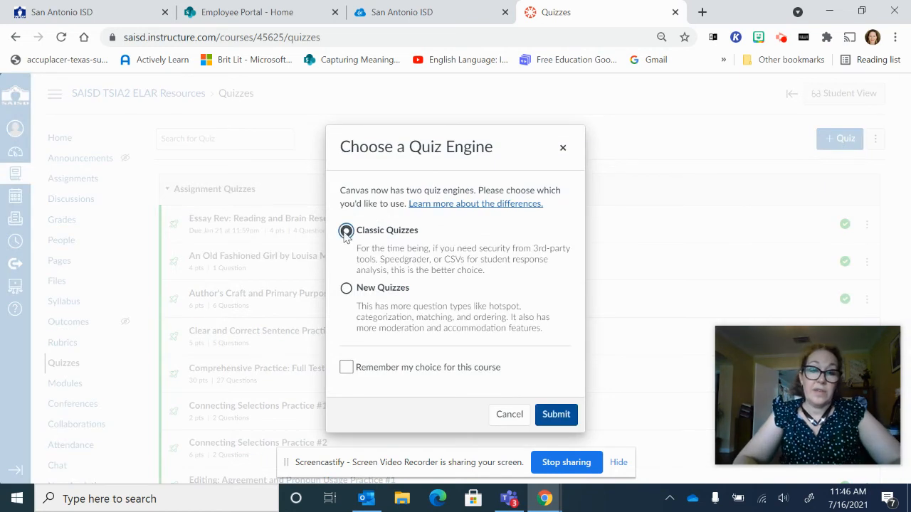
left_click(555, 415)
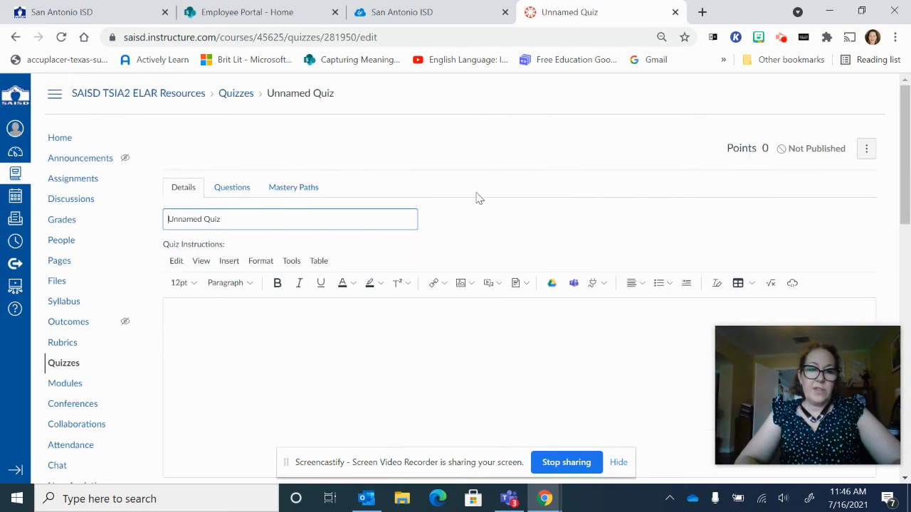
Try the access code, one-question-at-a-time and lock-after-answering options in the quiz details, then clear them all.
left_click_drag(907, 170, 906, 424)
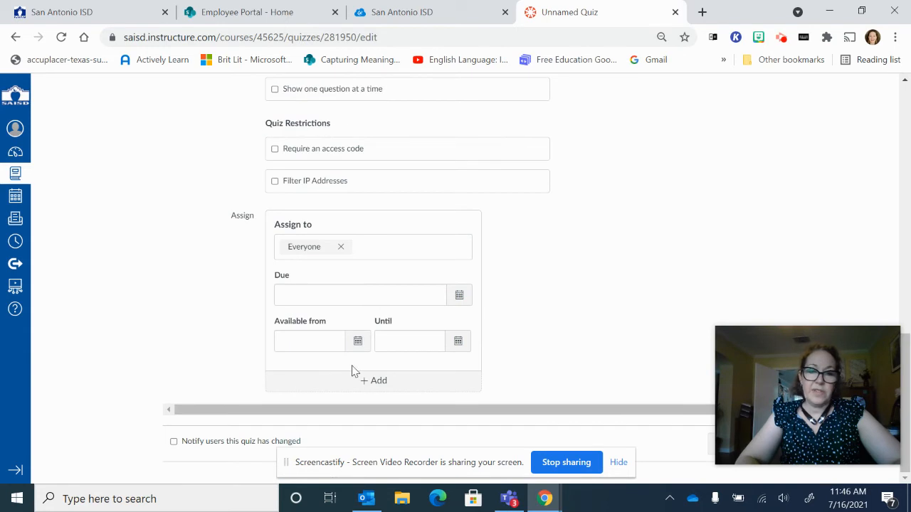
mouse_move(907, 336)
left_mouse_down()
mouse_move(895, 249)
mouse_move(893, 332)
left_mouse_up()
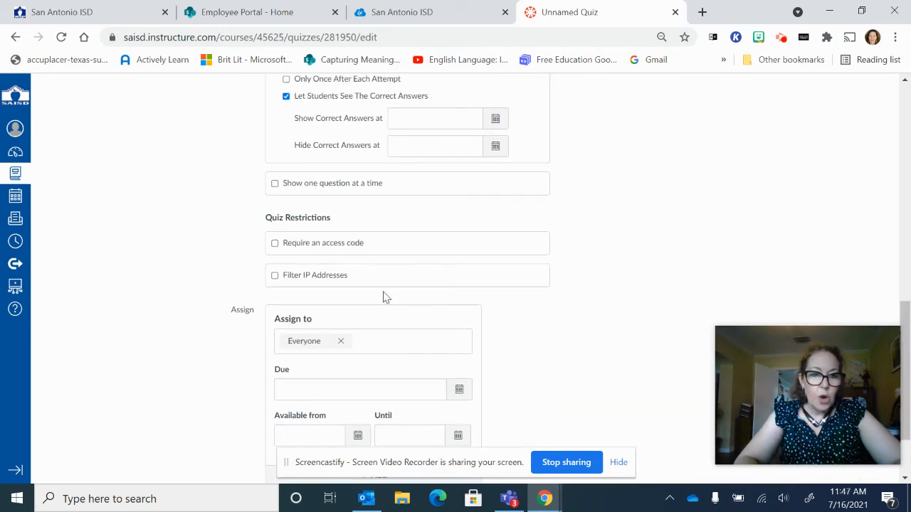
left_click(275, 243)
left_click(274, 243)
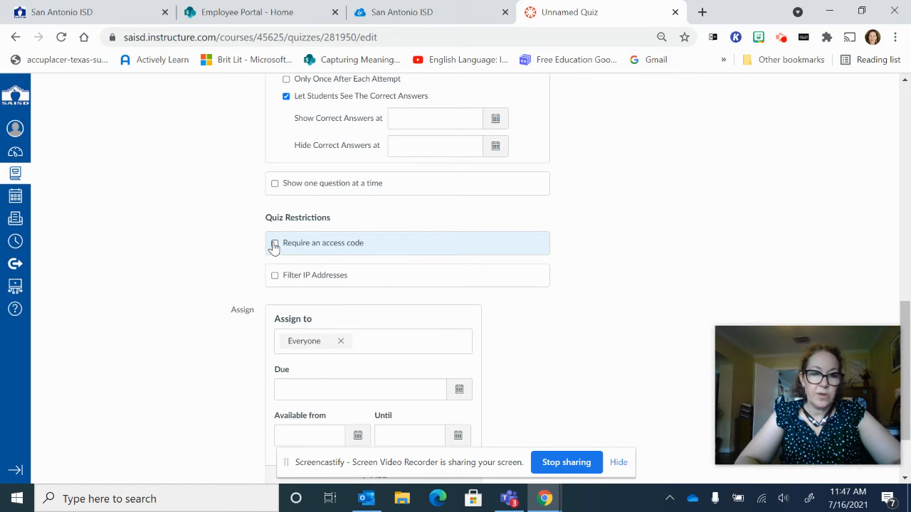
left_click(275, 185)
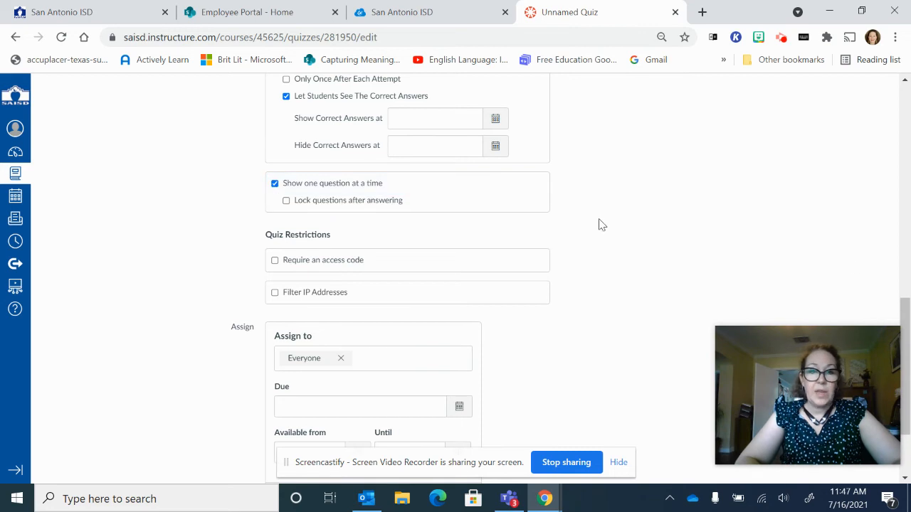
left_click(286, 203)
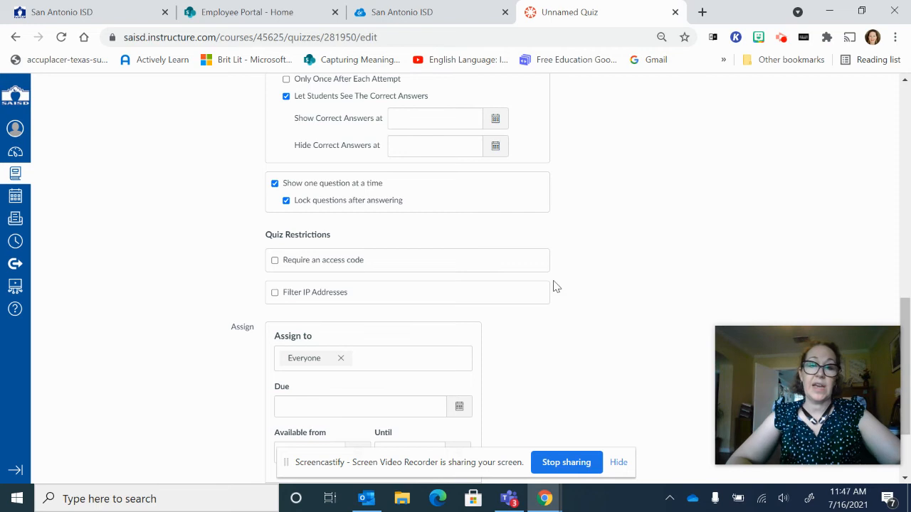
left_click(286, 202)
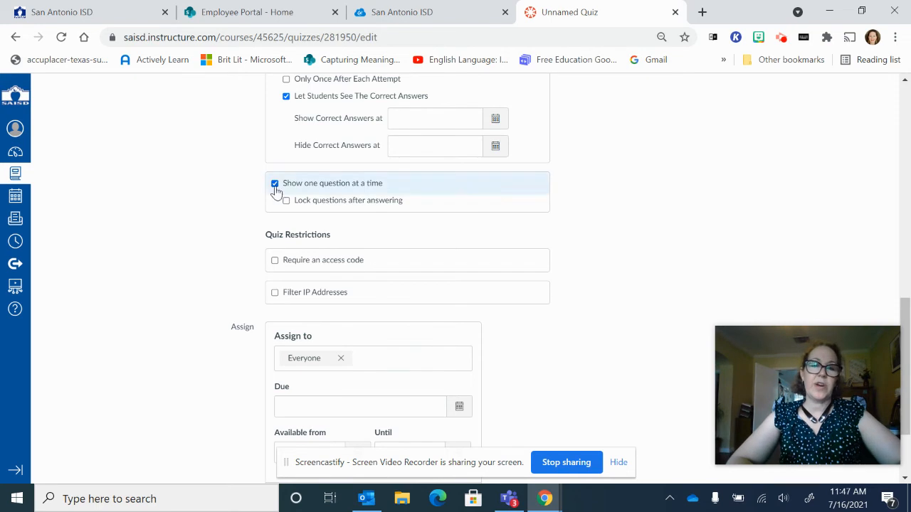
left_click(274, 184)
Open the quiz's question finder and look through the available editing, essay revision and reading question banks.
left_click_drag(901, 317, 878, 106)
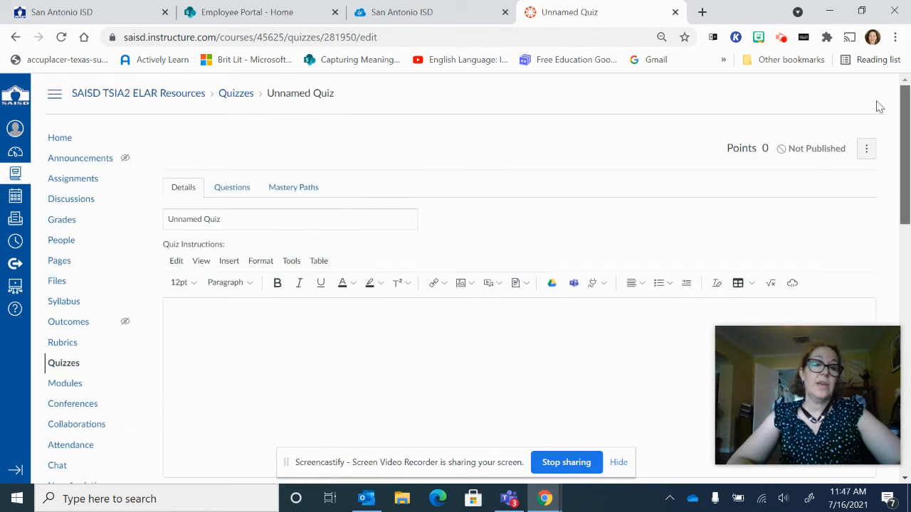
left_click(235, 187)
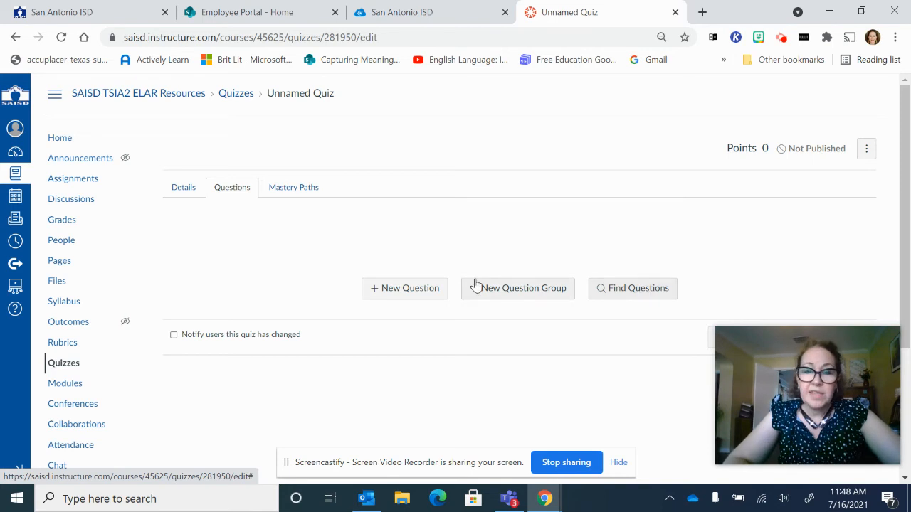
left_click(632, 288)
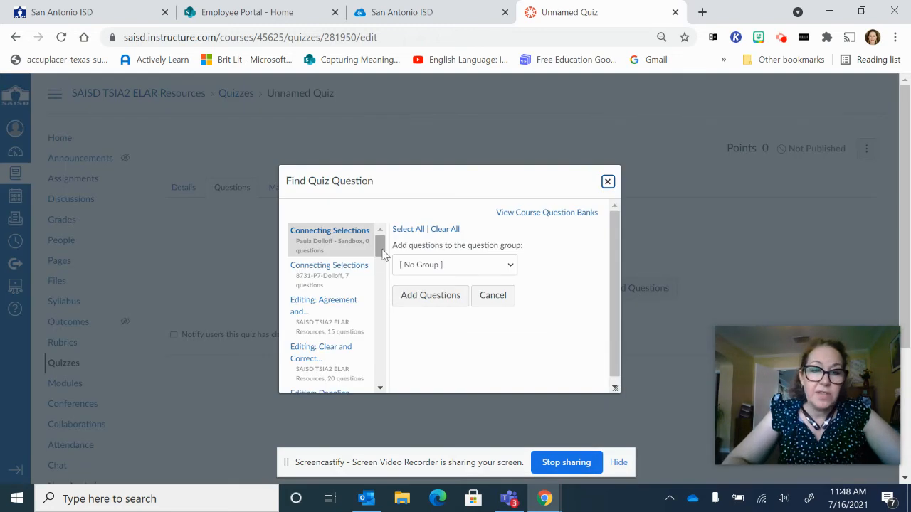
left_click_drag(382, 255, 382, 294)
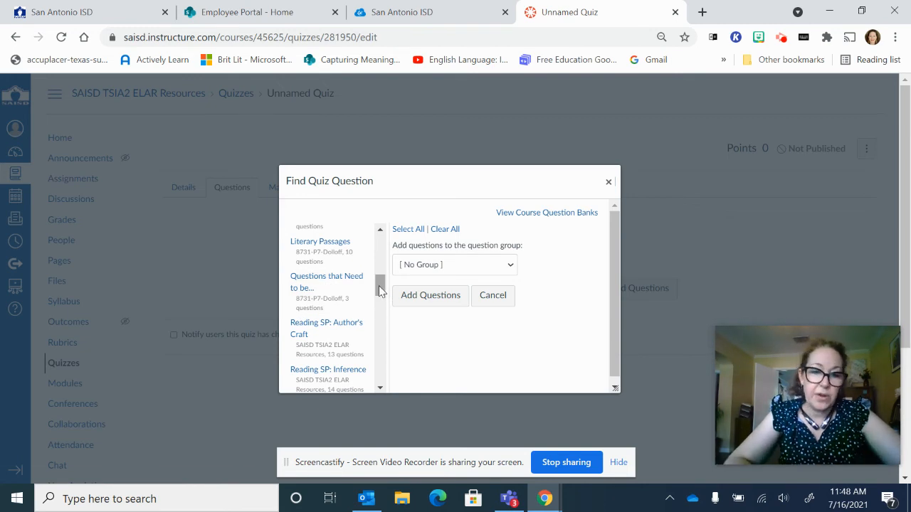
left_click_drag(379, 288, 380, 295)
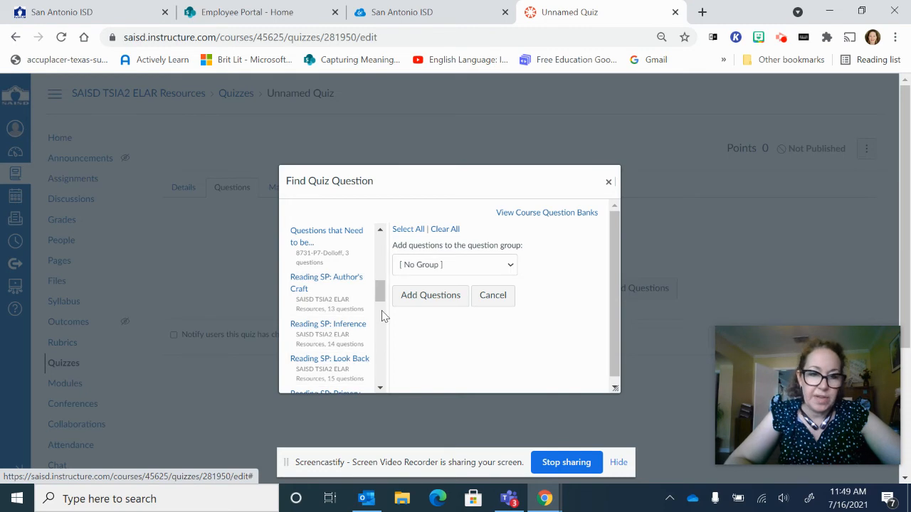
left_click_drag(380, 300, 385, 329)
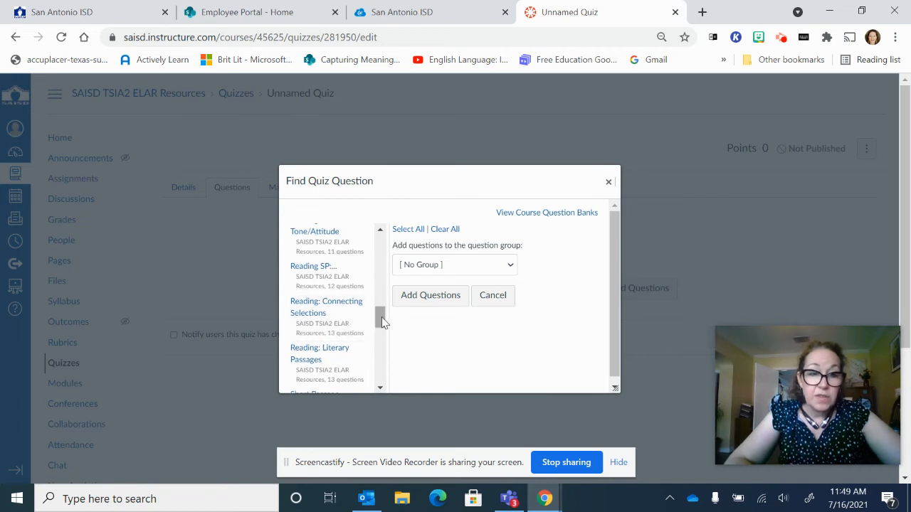
left_click_drag(382, 322, 382, 250)
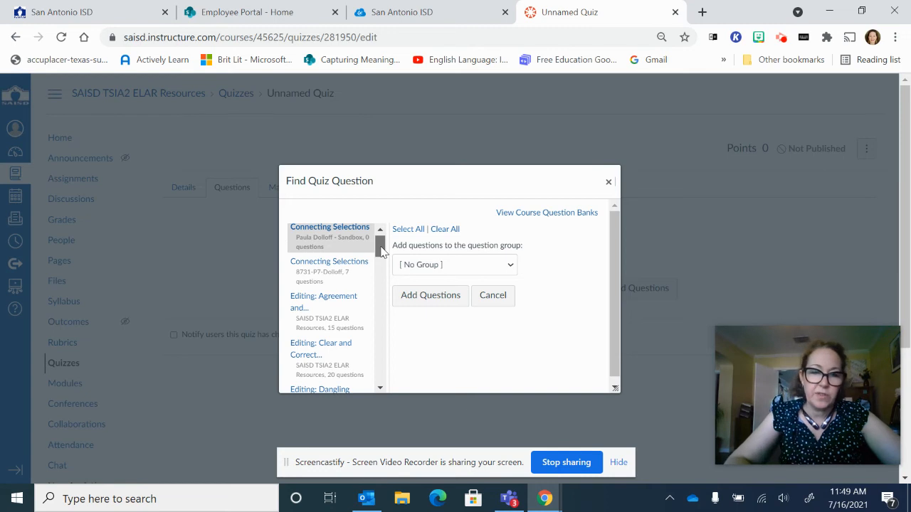
left_click_drag(382, 251, 379, 263)
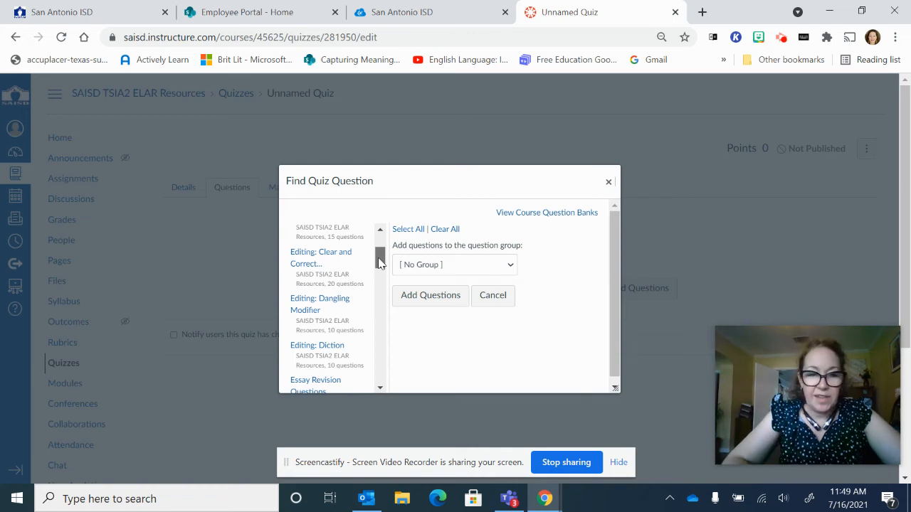
mouse_move(379, 264)
left_mouse_down()
mouse_move(375, 242)
mouse_move(380, 256)
left_mouse_up()
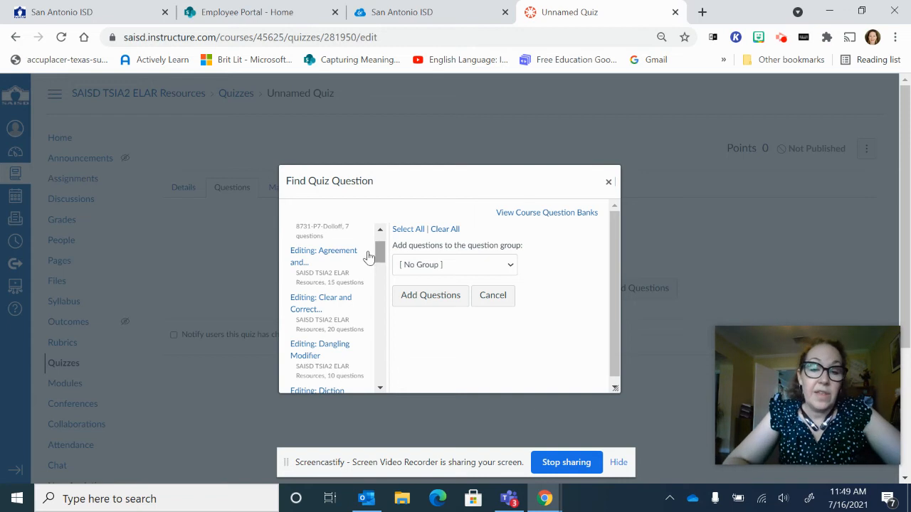
Try selecting the first and third questions in the "Editing: Agreement and..." bank before moving to another bank.
left_click(345, 258)
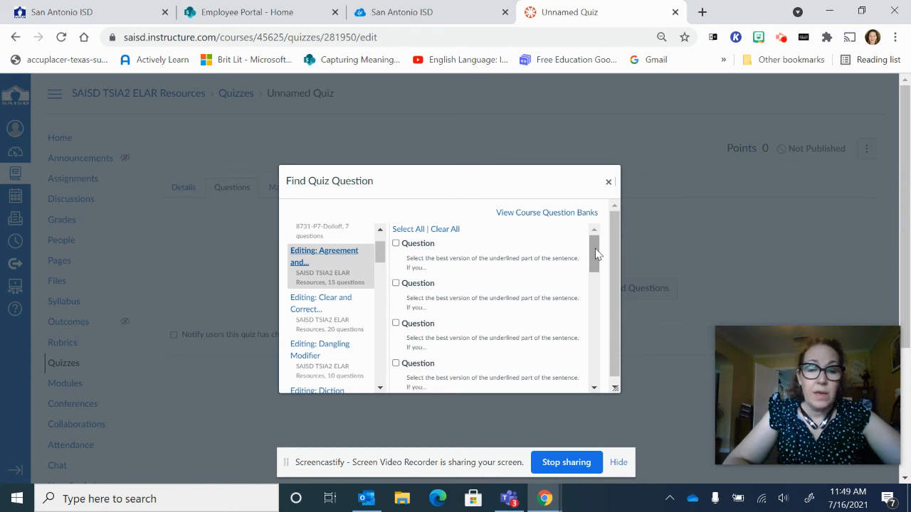
mouse_move(595, 249)
left_mouse_down()
mouse_move(592, 305)
mouse_move(588, 251)
left_mouse_up()
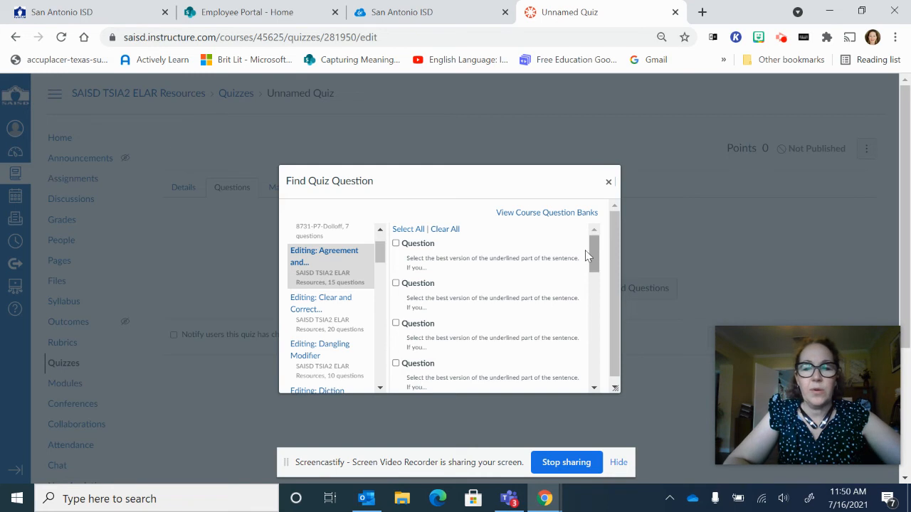
left_click(396, 243)
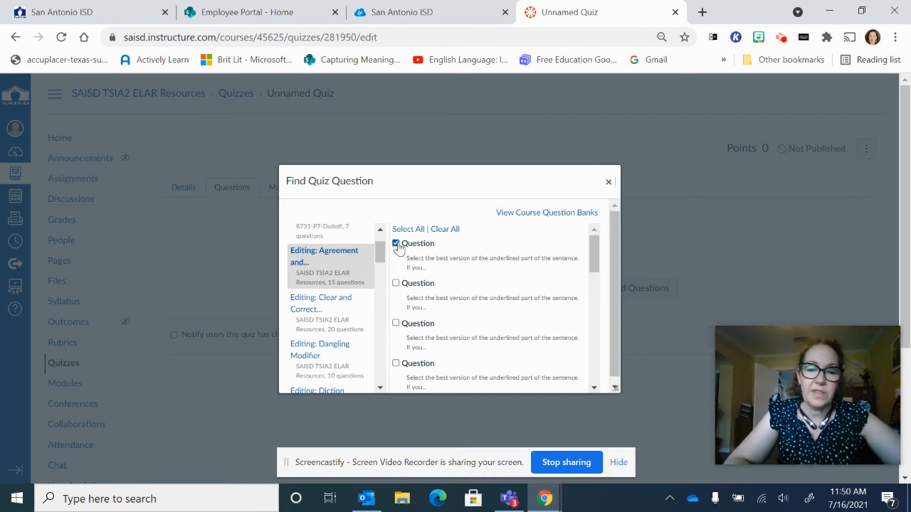
left_click(395, 324)
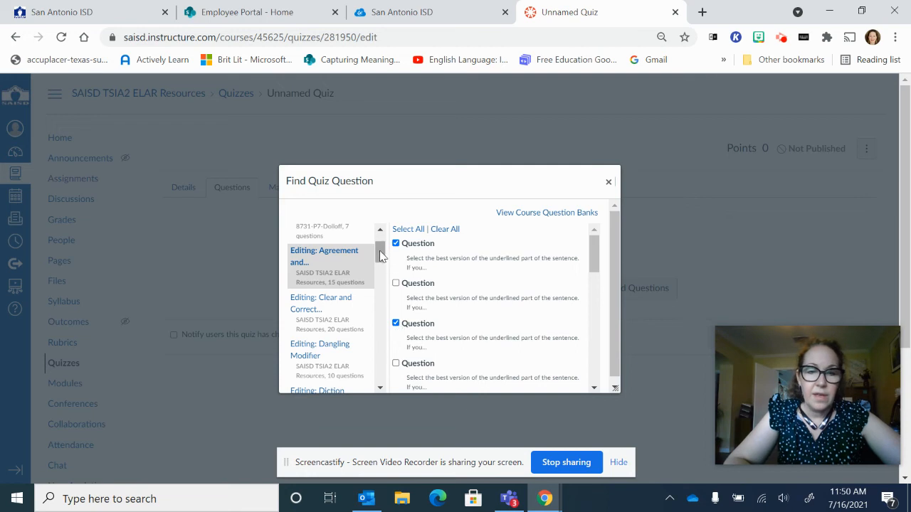
Try selecting the last two questions in the "Editing: Clear and Correct..." bank and the fourth in "Editing: Dangling Modifier".
scroll(378, 253, "down", 1)
left_click(322, 264)
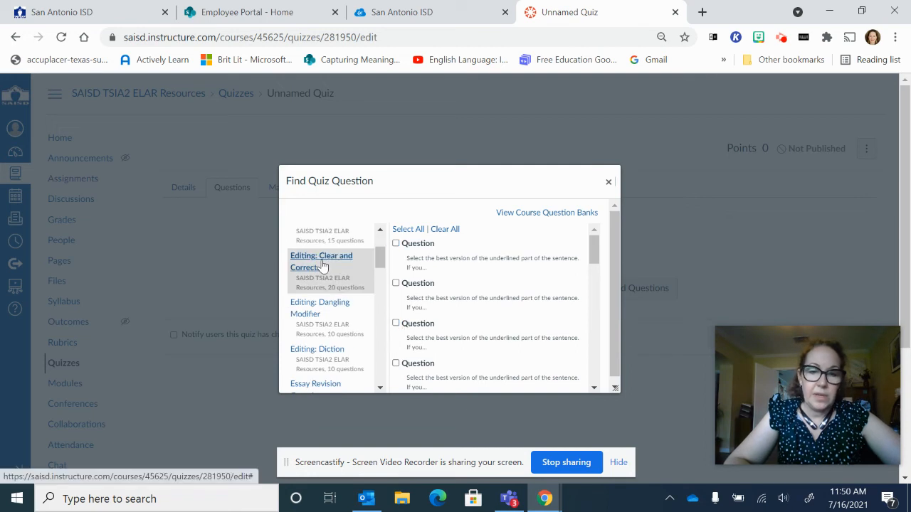
left_click_drag(592, 245, 597, 372)
left_click(396, 290)
left_click(396, 251)
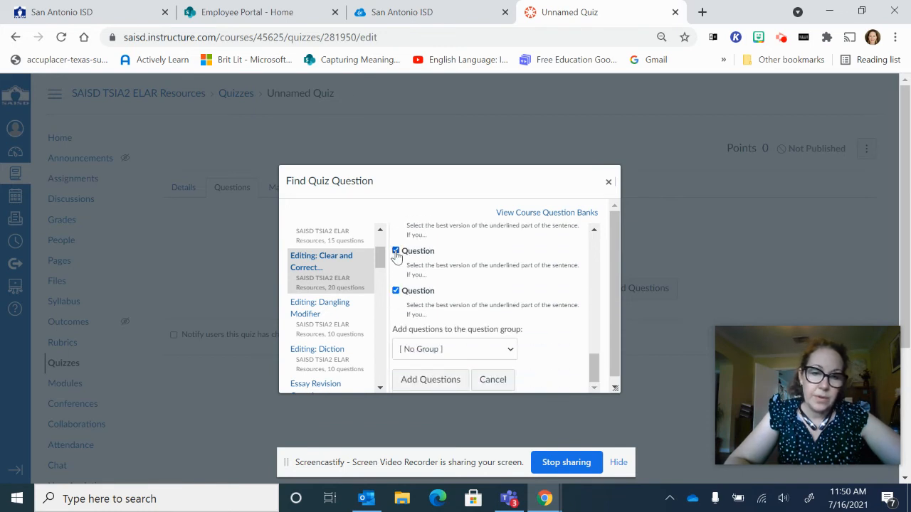
left_click(324, 306)
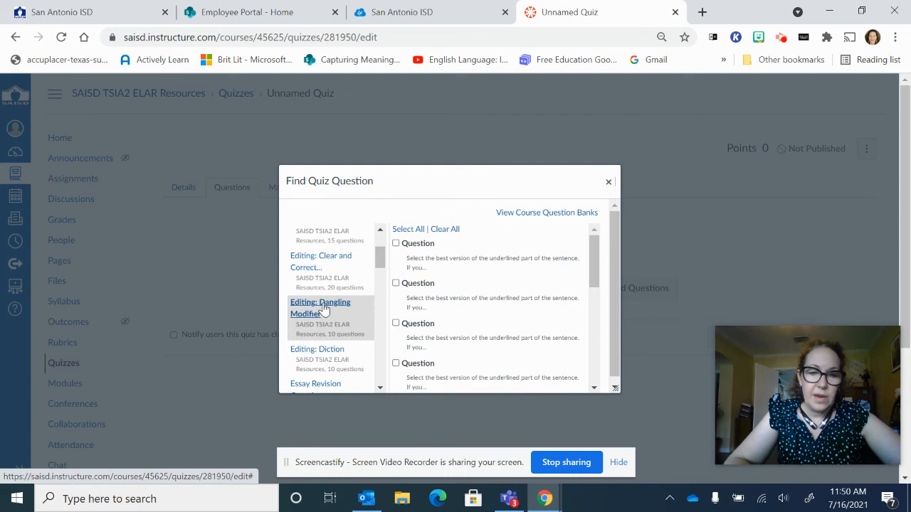
left_click(395, 363)
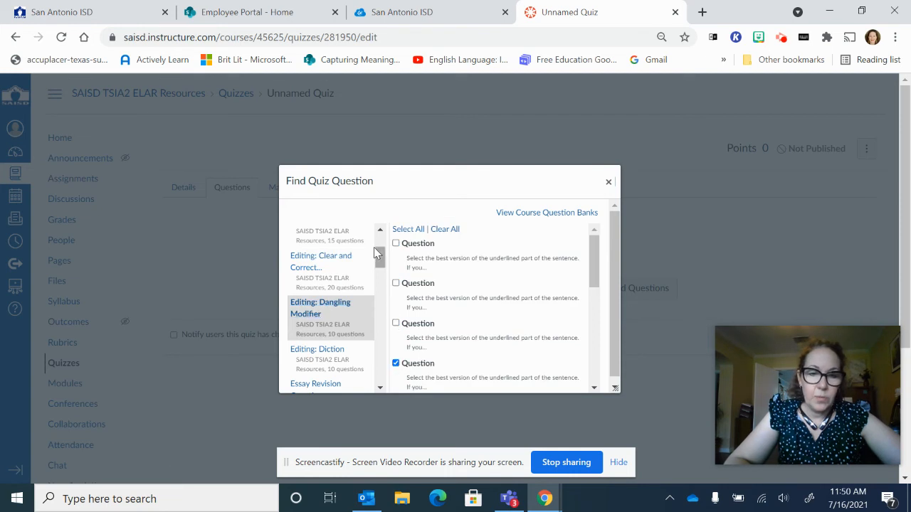
Select the fourth question in the "Editing: Diction" bank and add it to the quiz without a question group.
left_click_drag(379, 261, 382, 276)
scroll(382, 277, "up", 1)
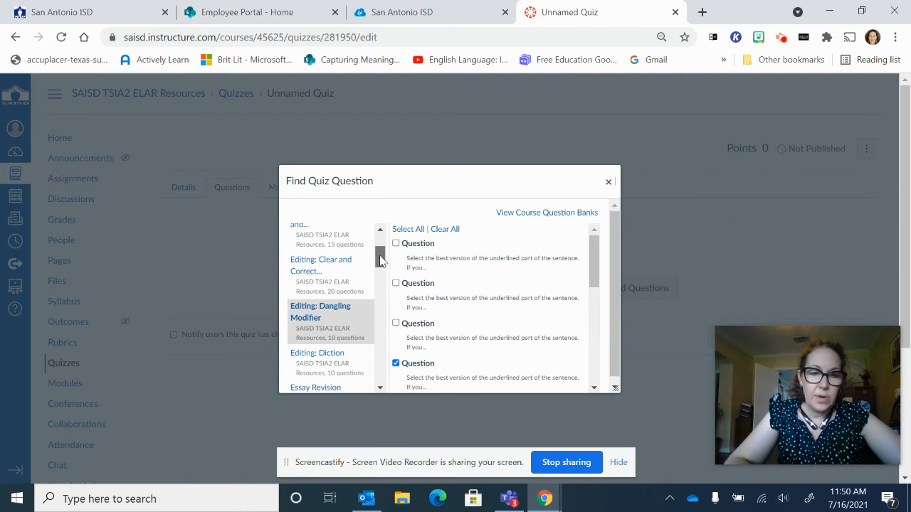
left_click(342, 364)
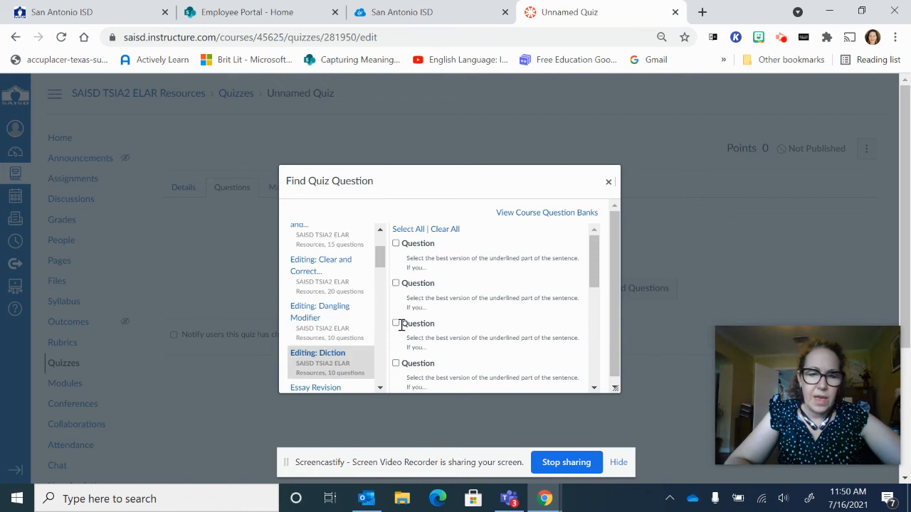
scroll(601, 296, "down", 1)
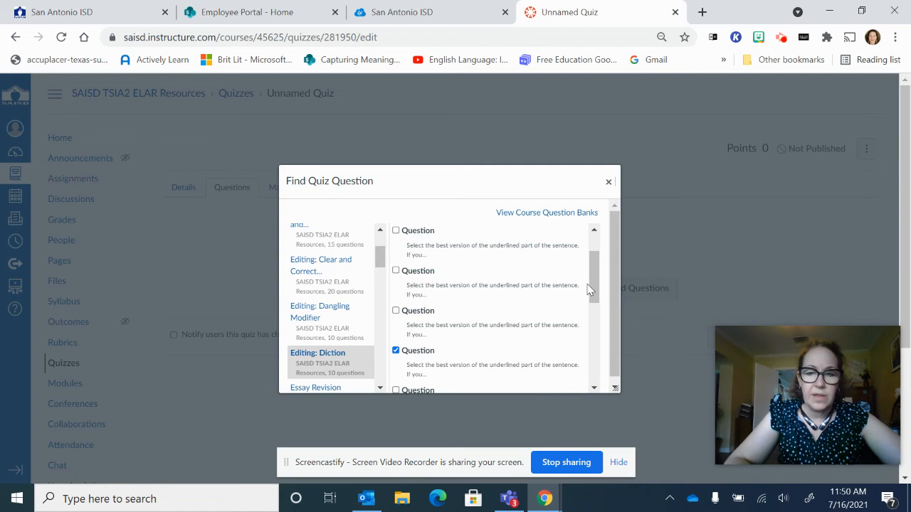
left_click_drag(590, 287, 589, 407)
left_click(442, 384)
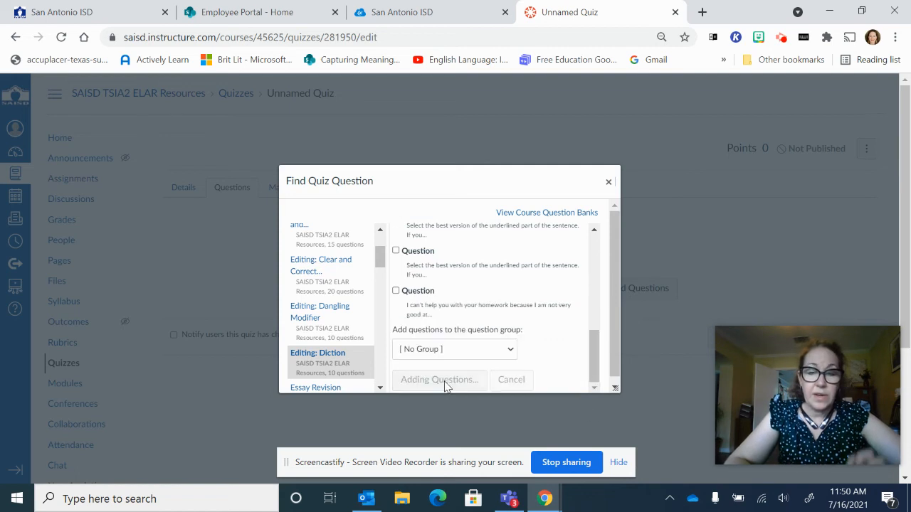
Find and add the first two questions from the "Editing: Agreement and..." bank to the quiz, with no question group.
left_click_drag(907, 205, 901, 223)
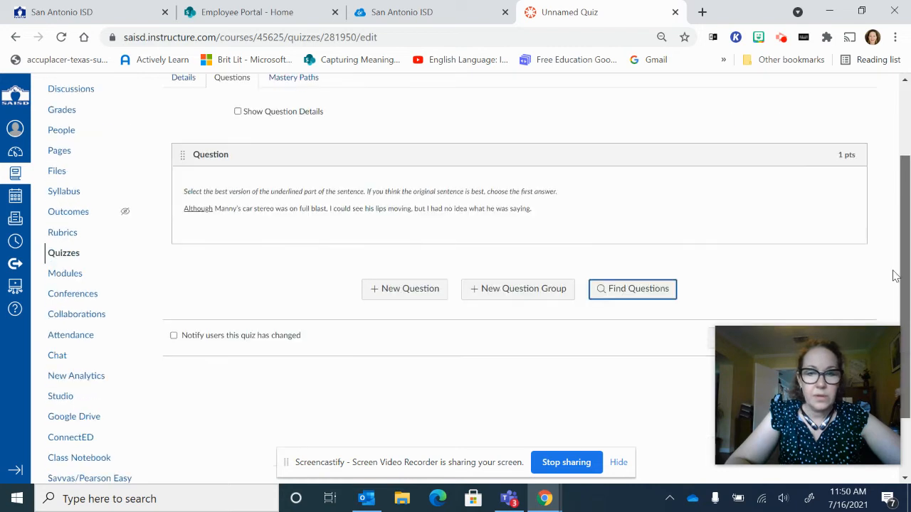
left_click(611, 293)
left_click_drag(381, 253, 379, 253)
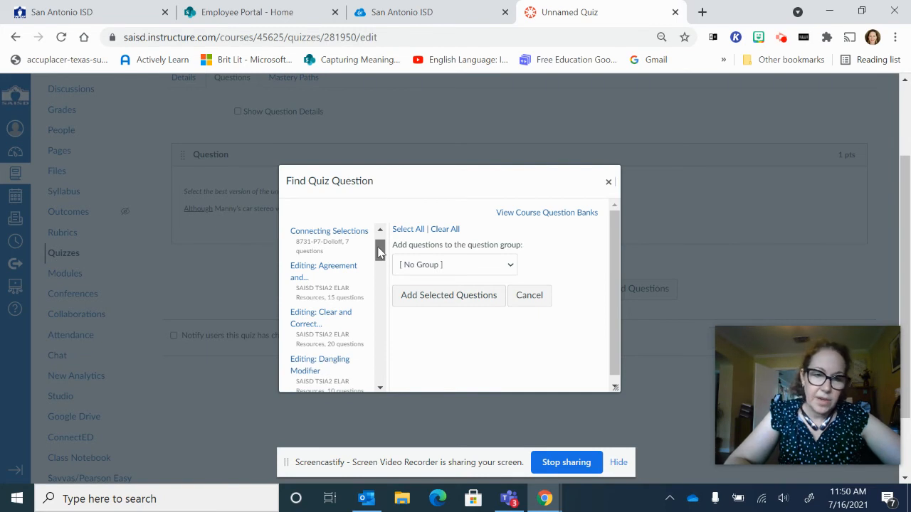
left_click(347, 271)
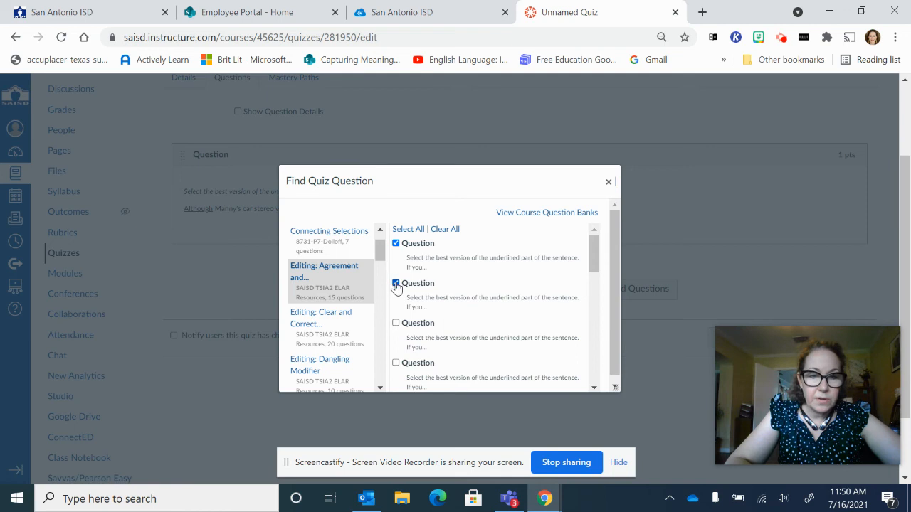
left_click_drag(589, 253, 595, 382)
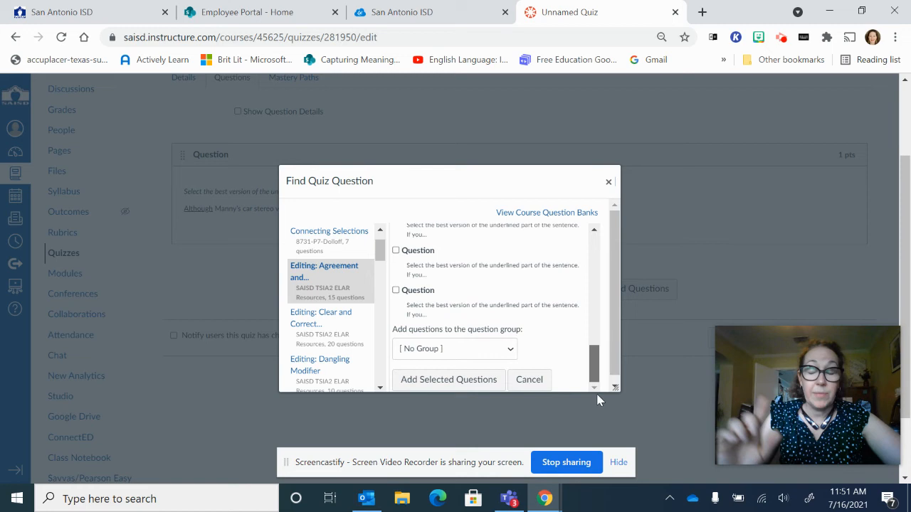
left_click(475, 381)
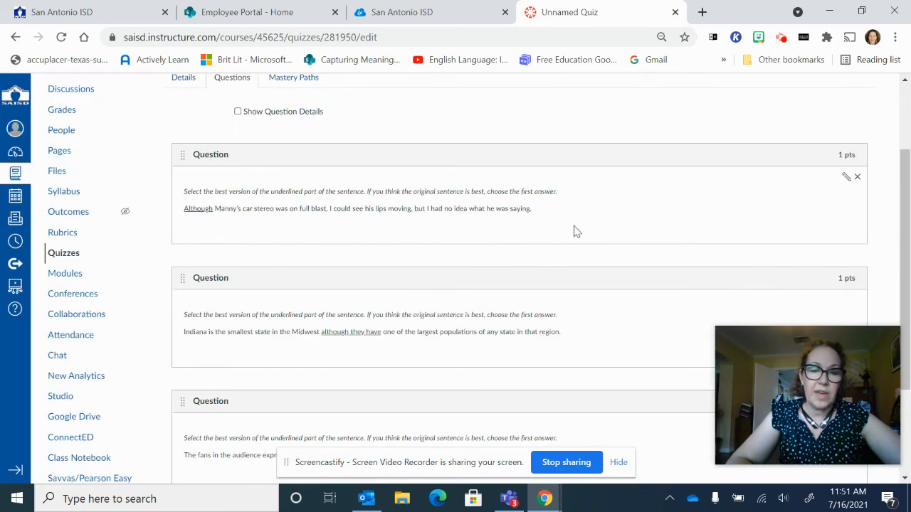
Find and add the last two questions from the "Editing: Clear and Correct..." bank to the quiz, with no question group.
left_click_drag(908, 227, 908, 309)
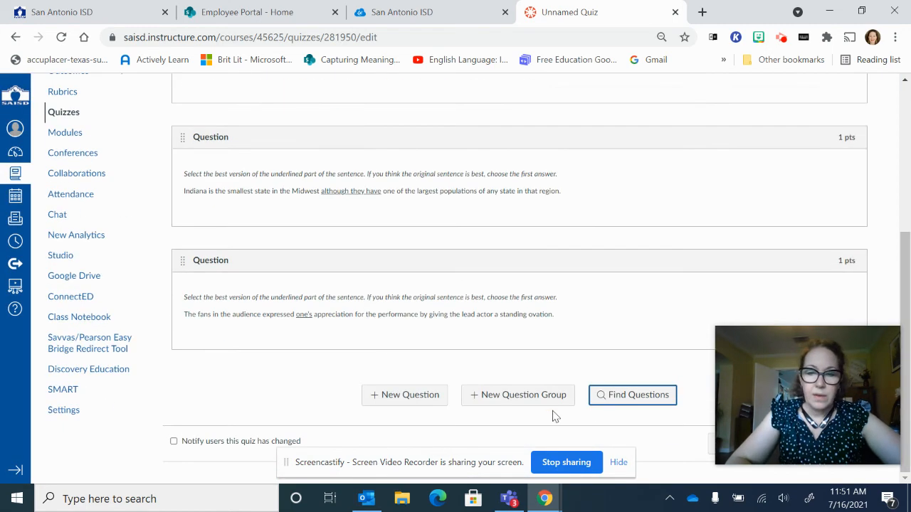
left_click(619, 397)
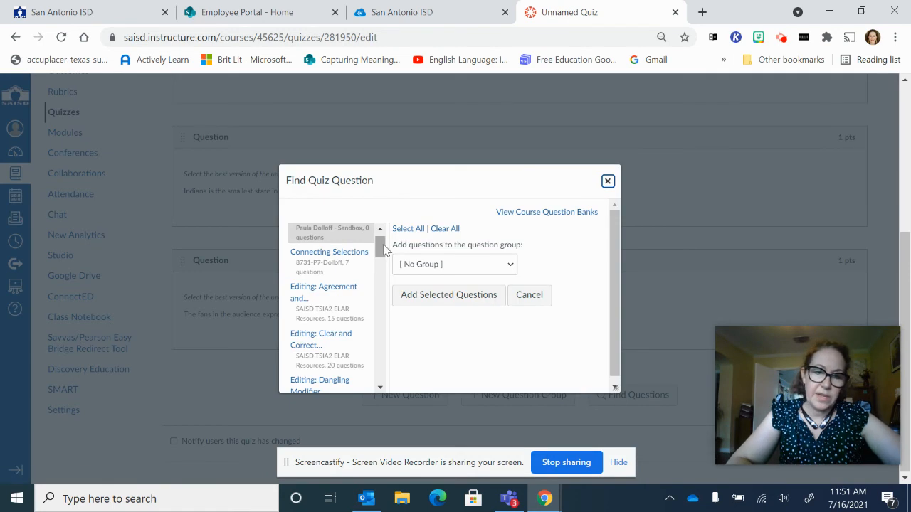
left_click_drag(384, 253, 384, 265)
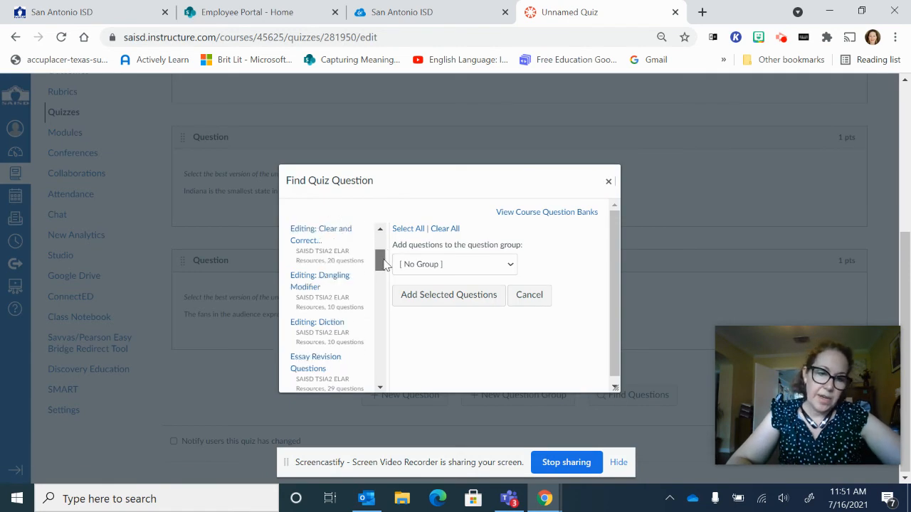
scroll(384, 265, "up", 2)
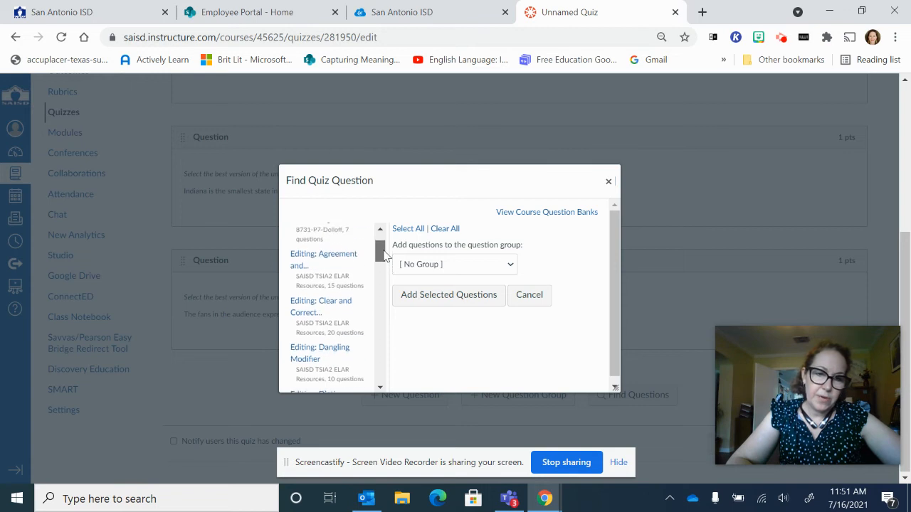
left_click(349, 308)
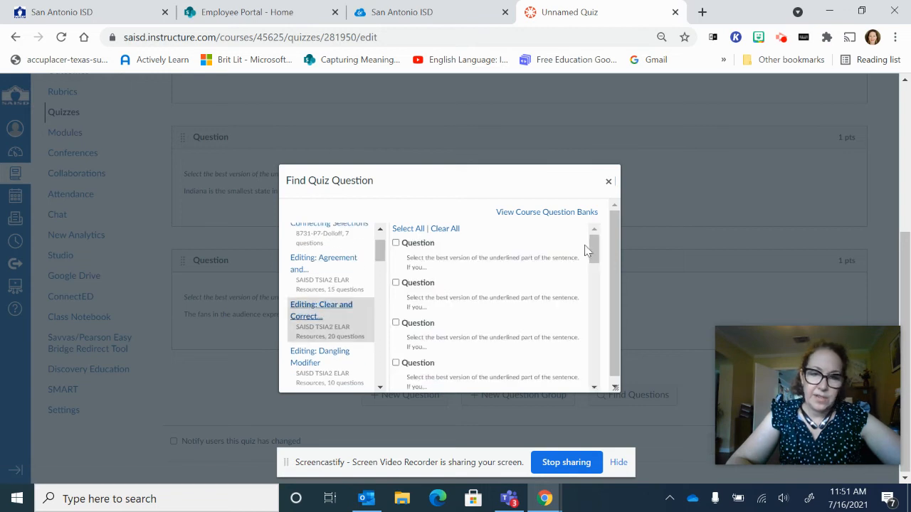
left_click_drag(595, 248, 595, 366)
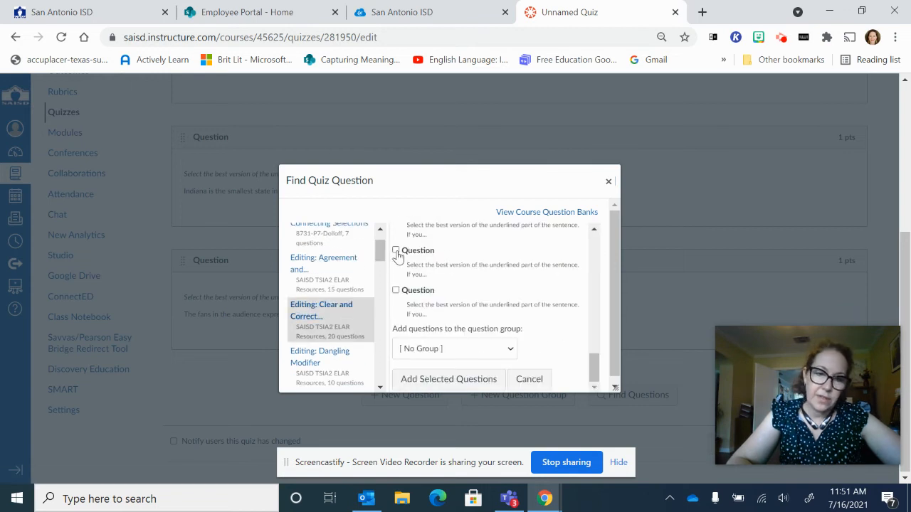
left_click(448, 379)
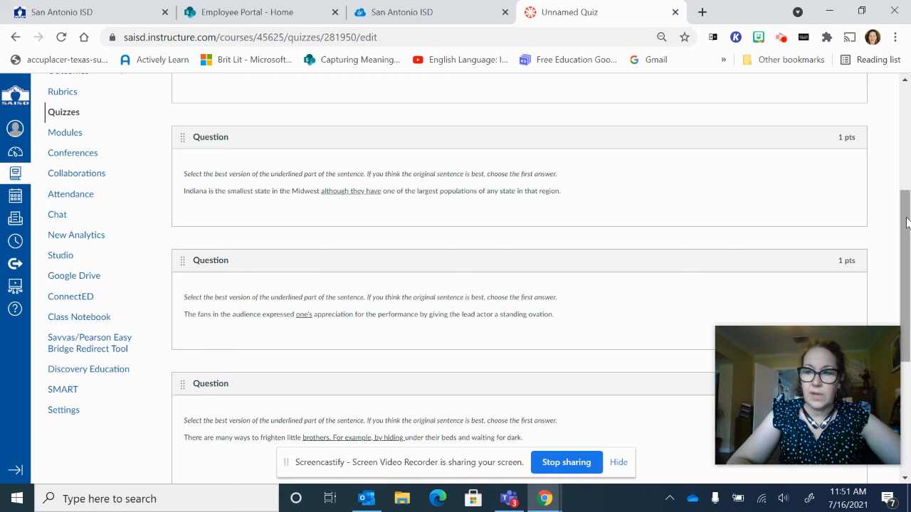
Find one question in the "Editing: Dangling Modifier" bank and add it to the quiz with no question group.
scroll(906, 222, "down", 4)
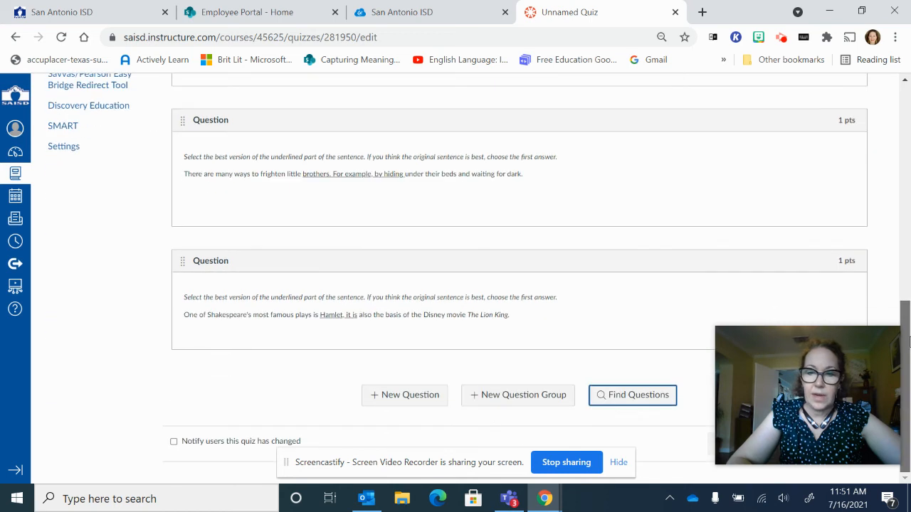
left_click(623, 394)
left_click_drag(381, 241, 384, 262)
left_click(333, 313)
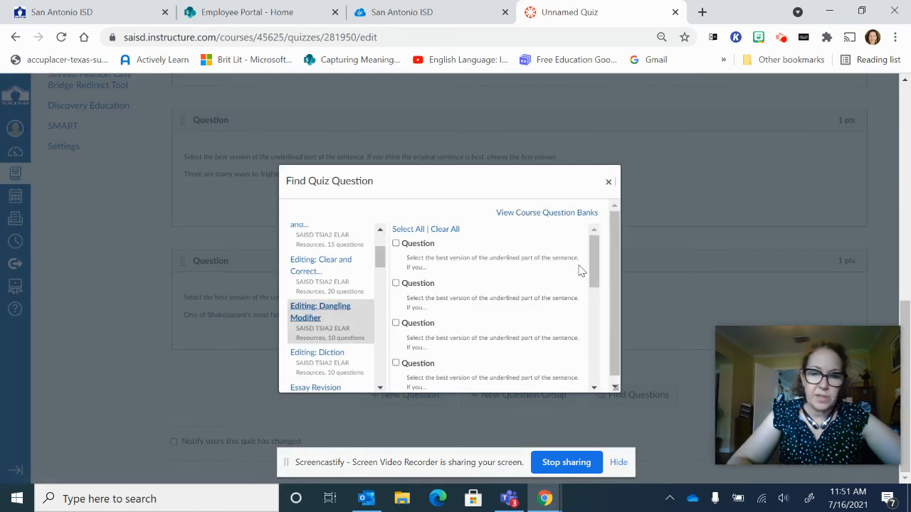
left_click_drag(598, 271, 596, 292)
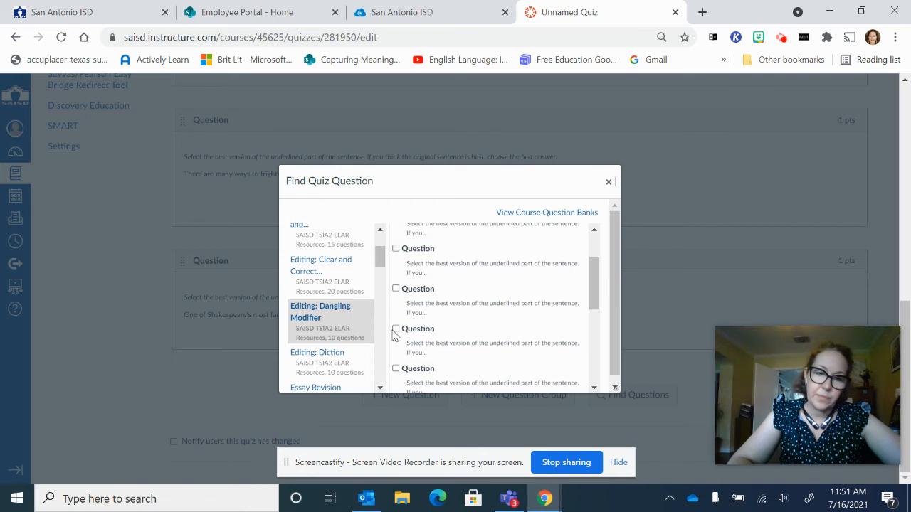
left_click_drag(594, 306, 595, 359)
left_click(466, 386)
Reorder the quiz by moving the Indiana question below the little brothers question and the Hamlet question up to second place.
left_click_drag(908, 262, 889, 147)
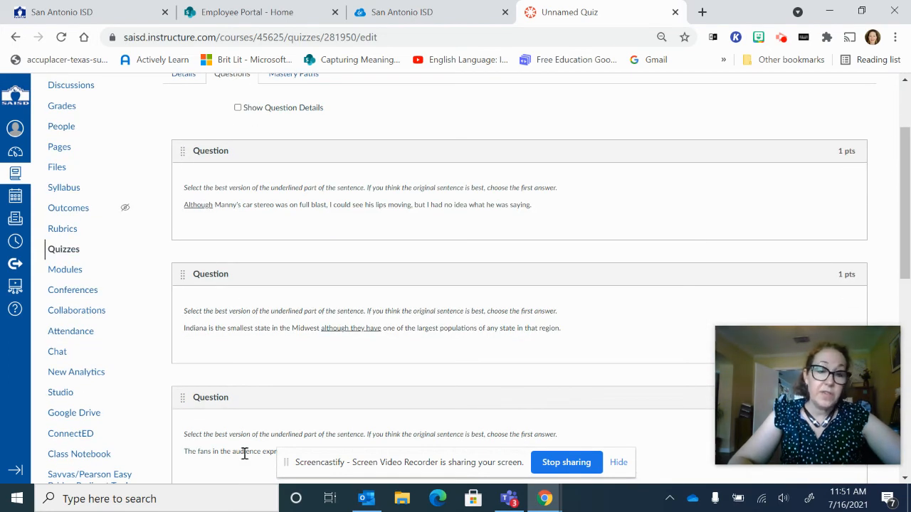
left_click_drag(905, 178, 905, 217)
left_click_drag(182, 151, 218, 415)
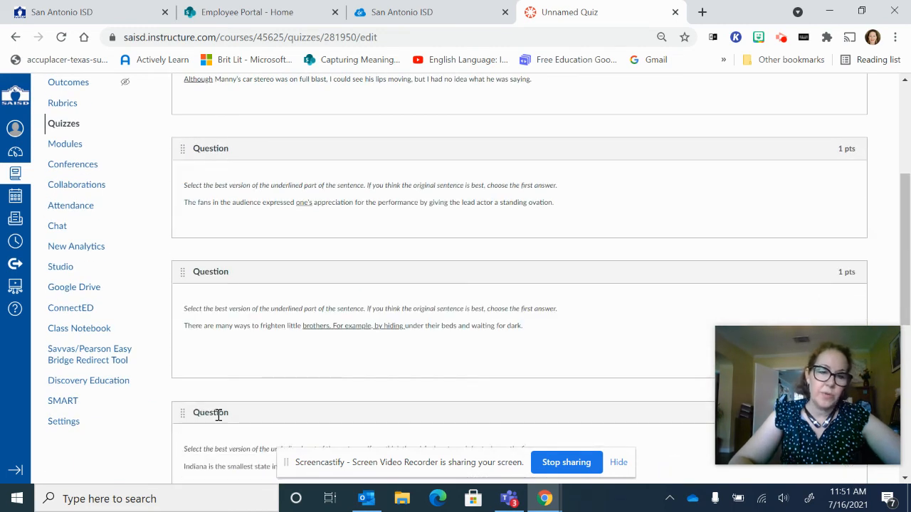
left_click_drag(905, 213, 906, 275)
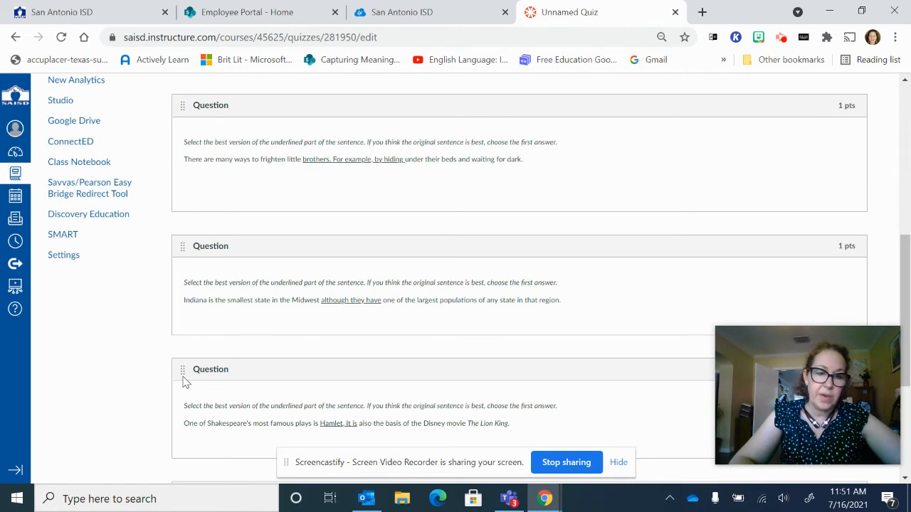
left_click_drag(182, 375, 180, 186)
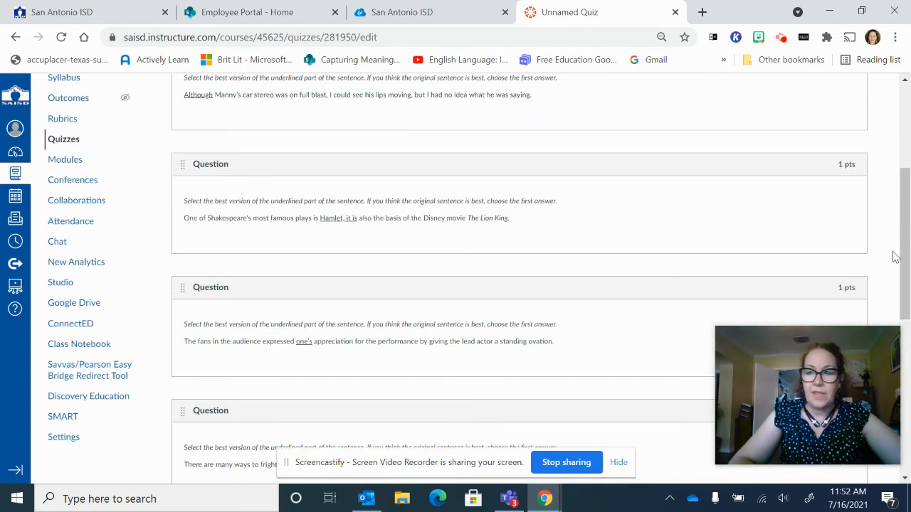
Rename the quiz as "Editing Comprehensive Practice" in its details.
scroll(895, 257, "up", 3)
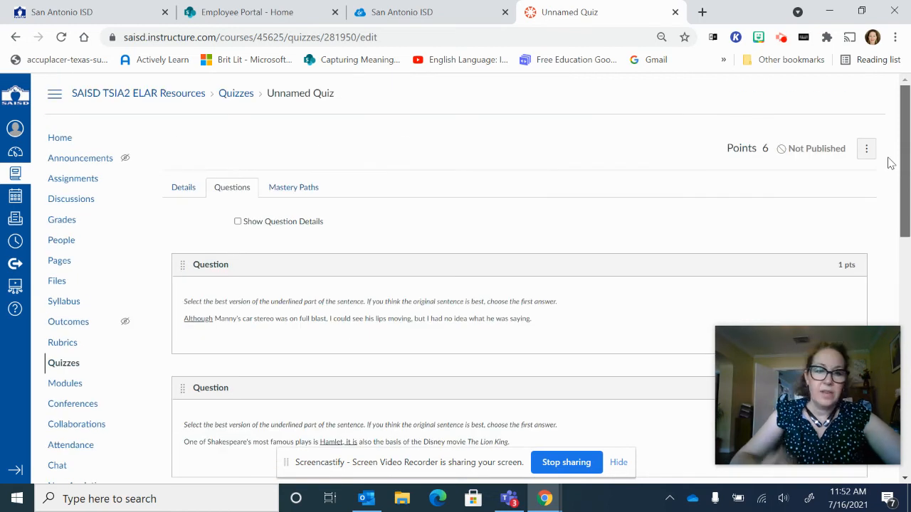
left_click(183, 188)
scroll(285, 271, "down", 1)
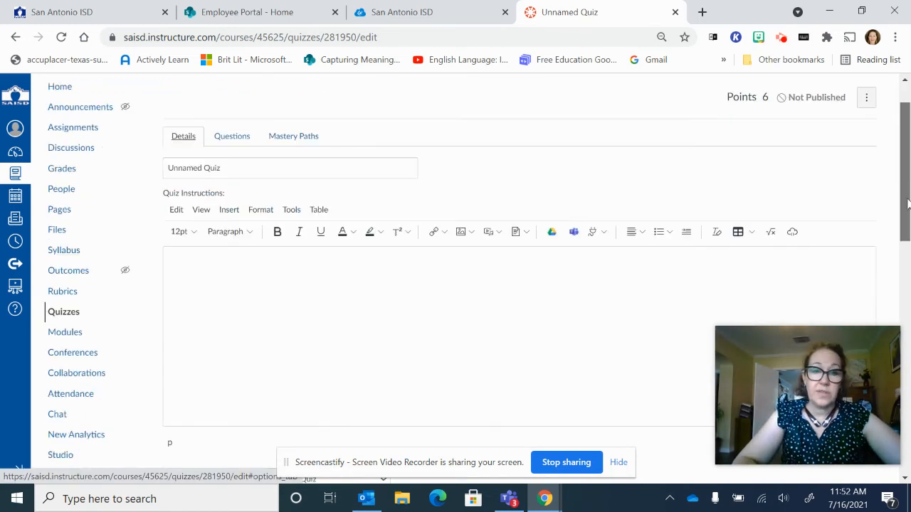
left_click_drag(240, 161, 126, 159)
type("Editing")
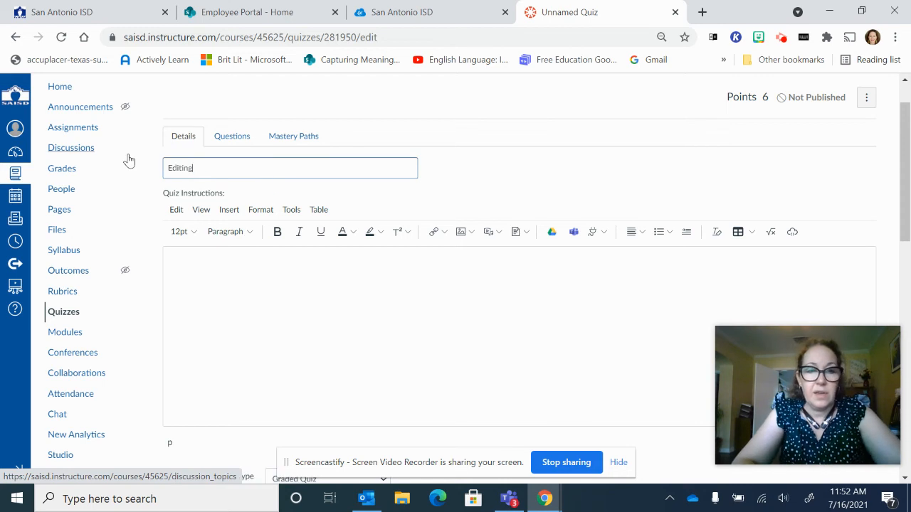
type(" Co")
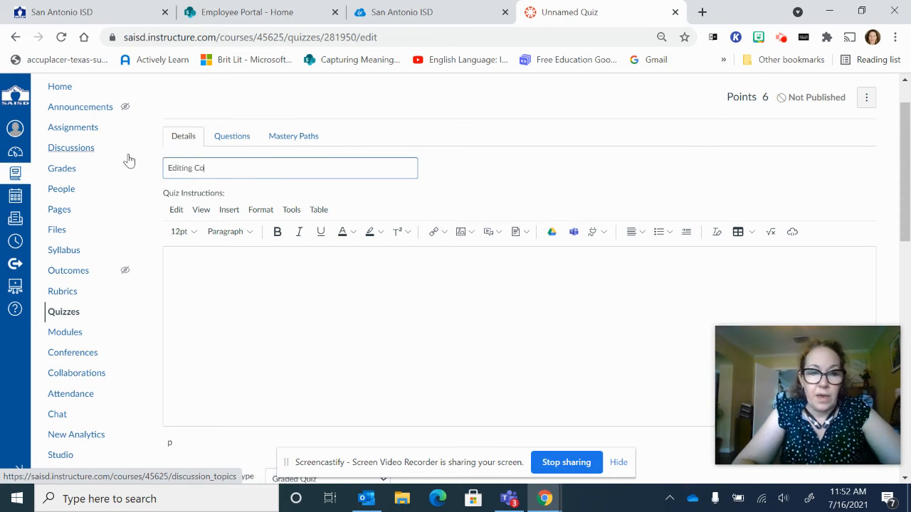
type("mpreh")
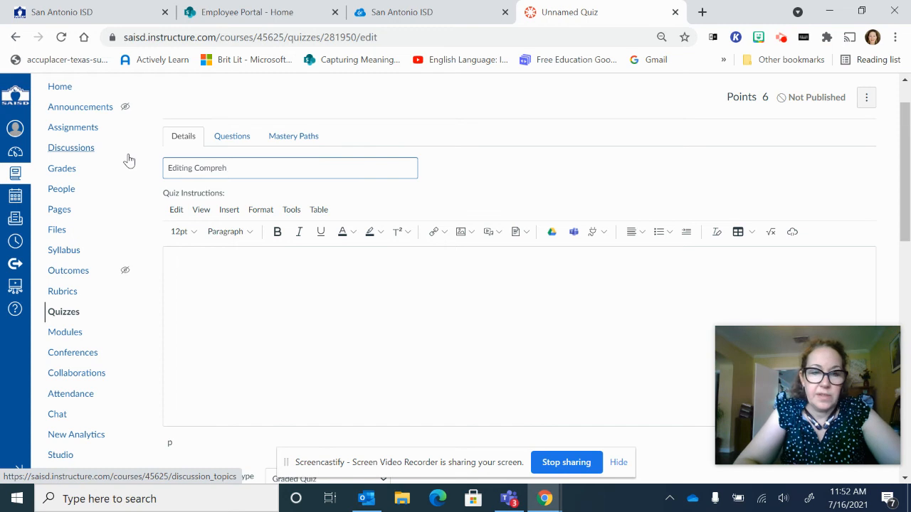
type("ensive")
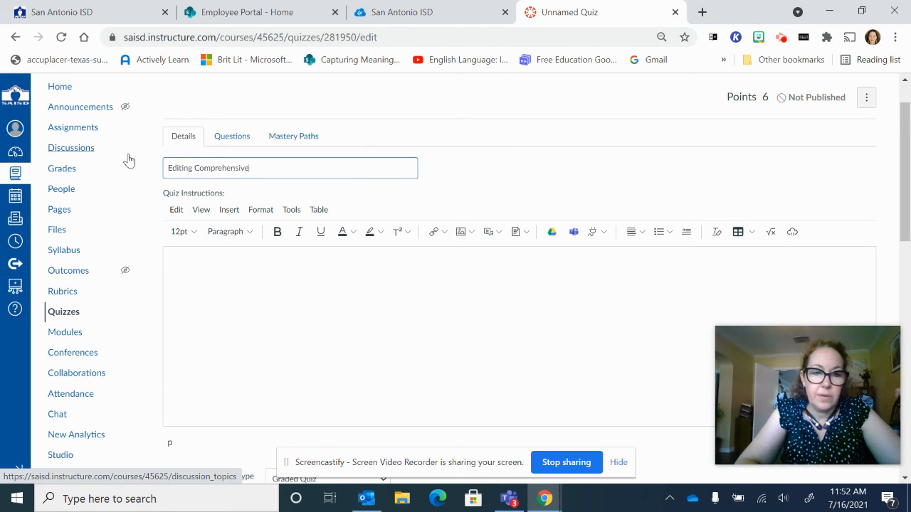
type(" Practic")
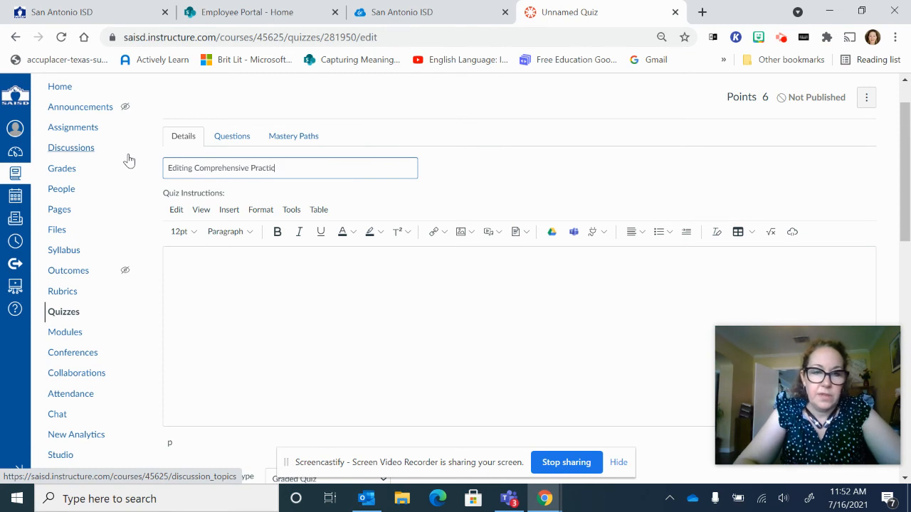
type("e")
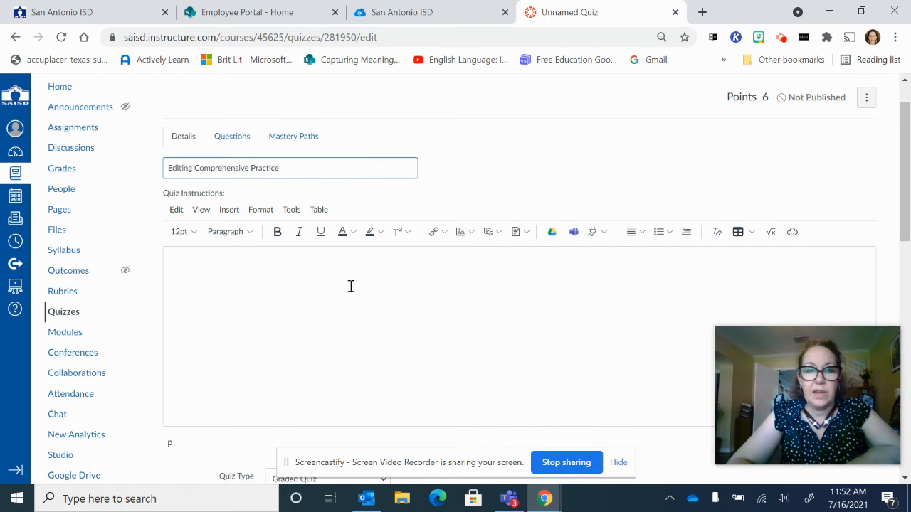
Cancel editing the quiz without saving and delete the unnamed quiz from the course.
left_click_drag(903, 194, 909, 450)
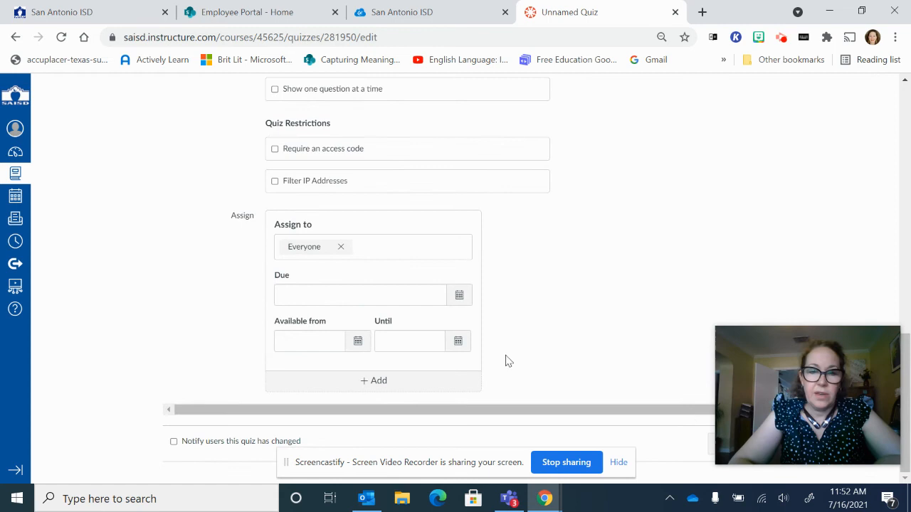
left_click_drag(849, 351, 830, 32)
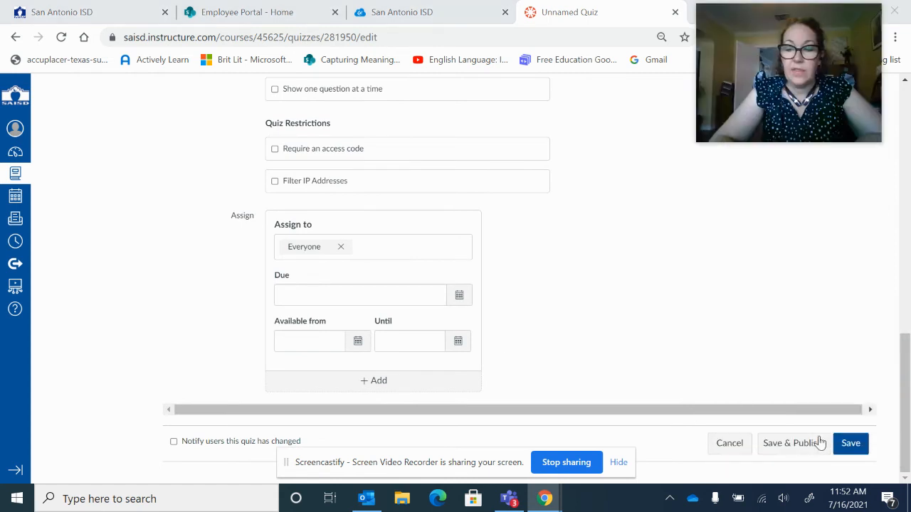
left_click(732, 445)
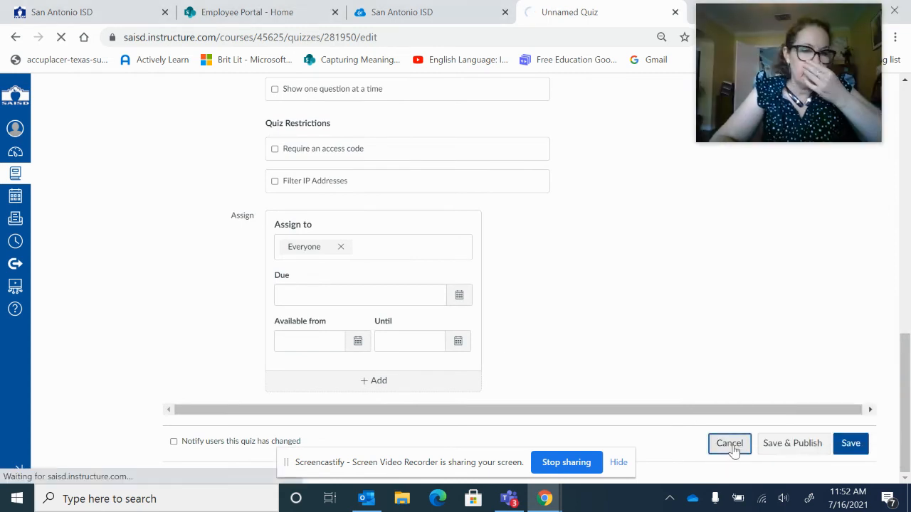
left_click_drag(744, 31, 754, 344)
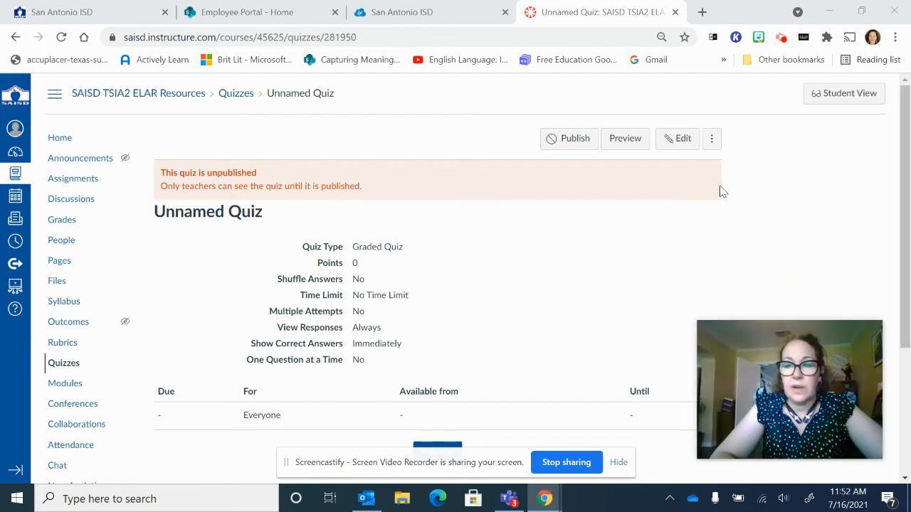
left_click(713, 140)
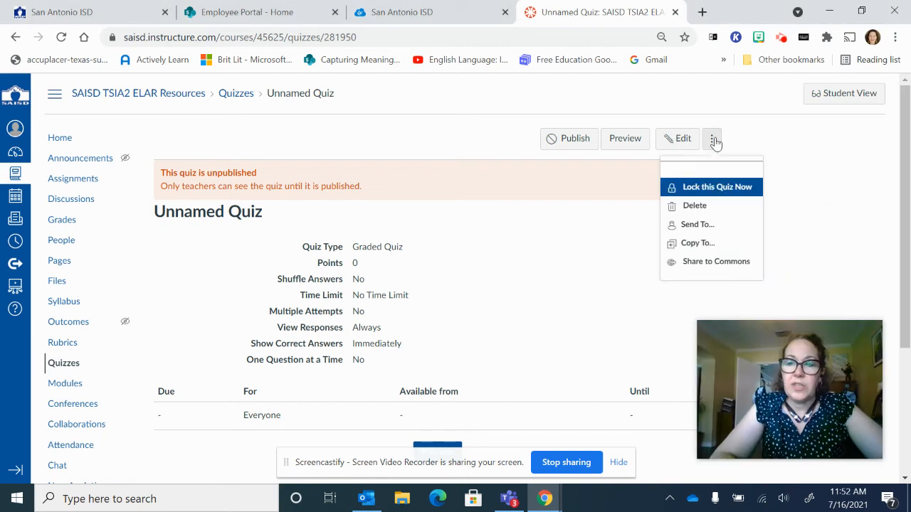
left_click(702, 206)
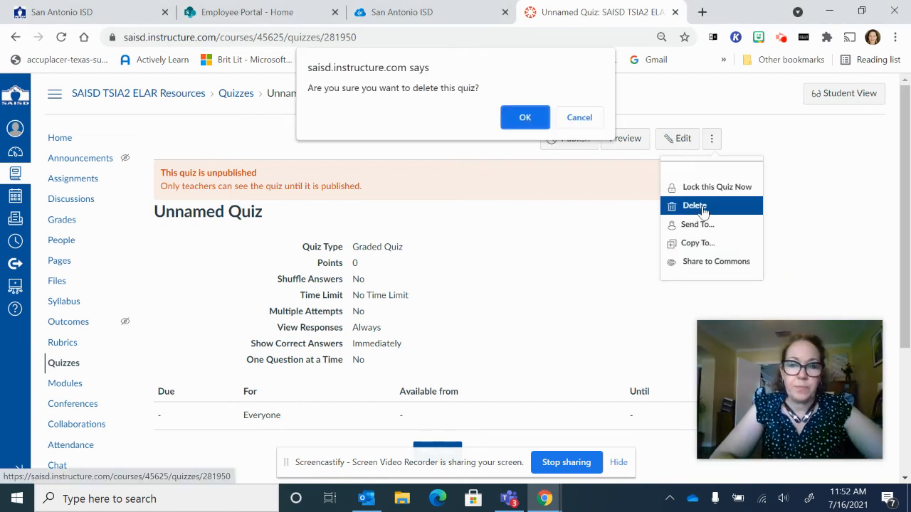
left_click(518, 116)
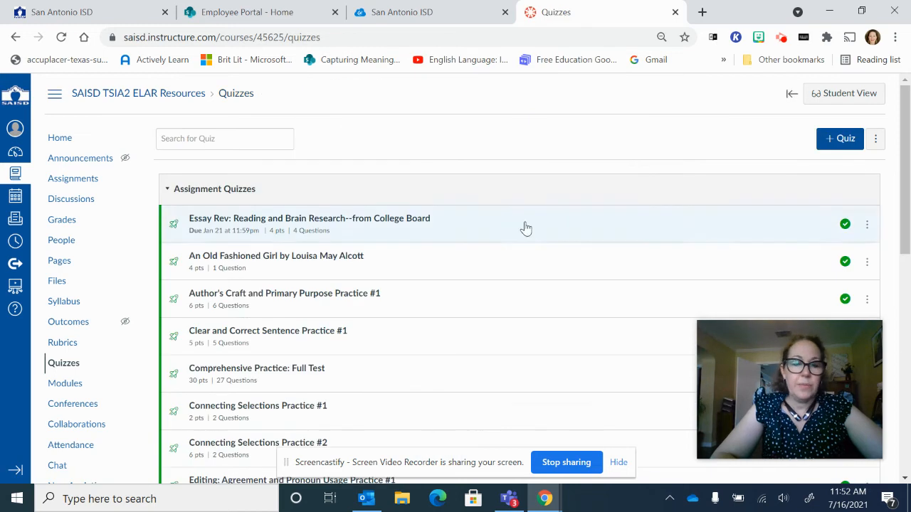
Create a new quiz in the course using the Classic Quizzes engine.
left_click(841, 142)
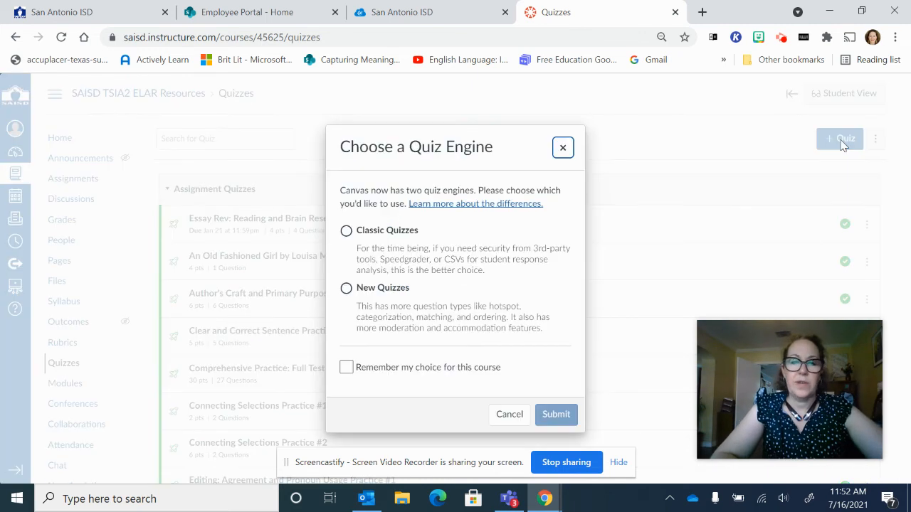
left_click(346, 232)
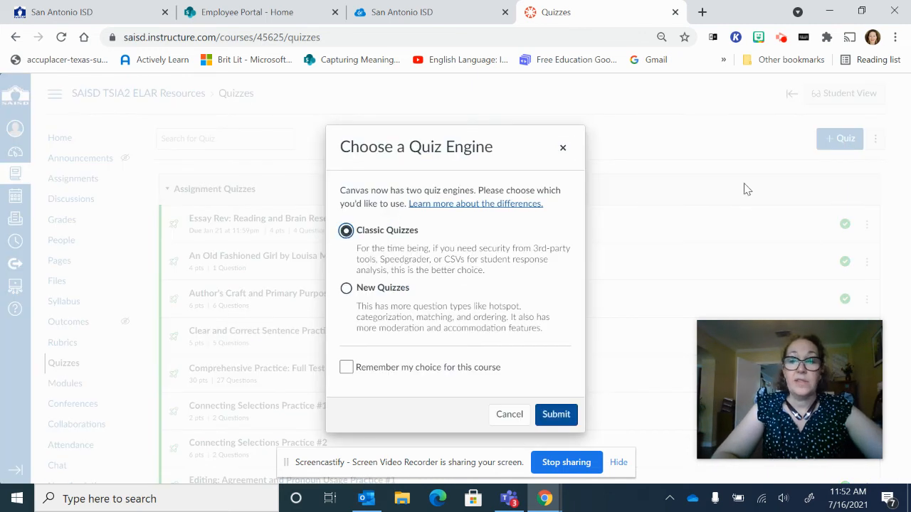
left_click(551, 416)
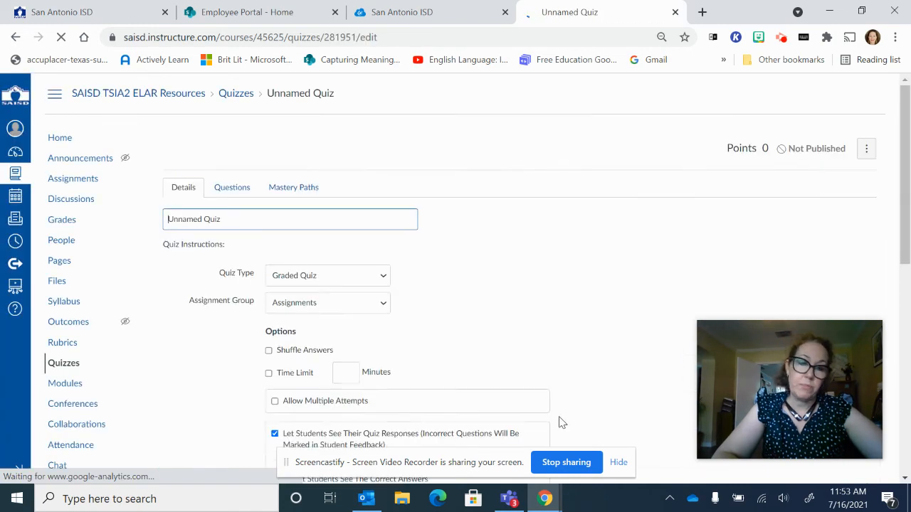
Find the "Paul's Case" passage in the "Reading: Literary Passages" bank and add it to the new quiz with no question group.
left_click(239, 191)
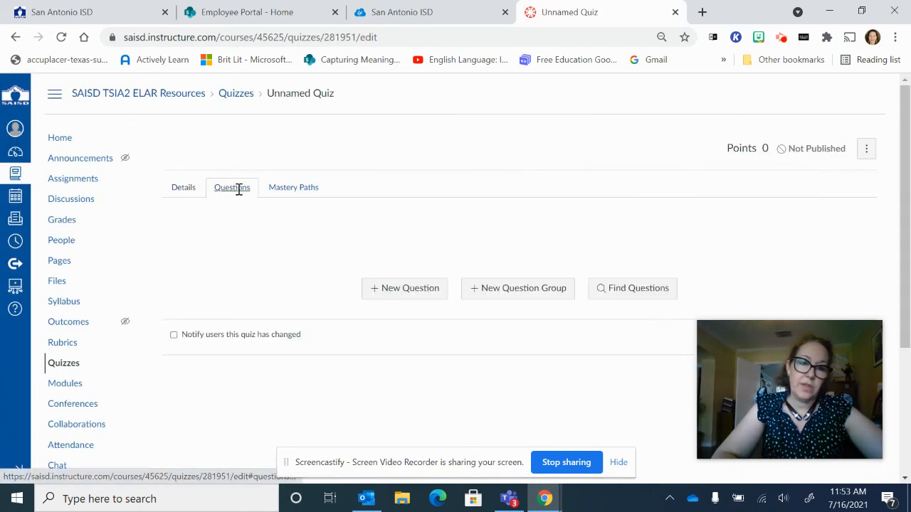
left_click(639, 288)
left_click_drag(380, 257, 379, 326)
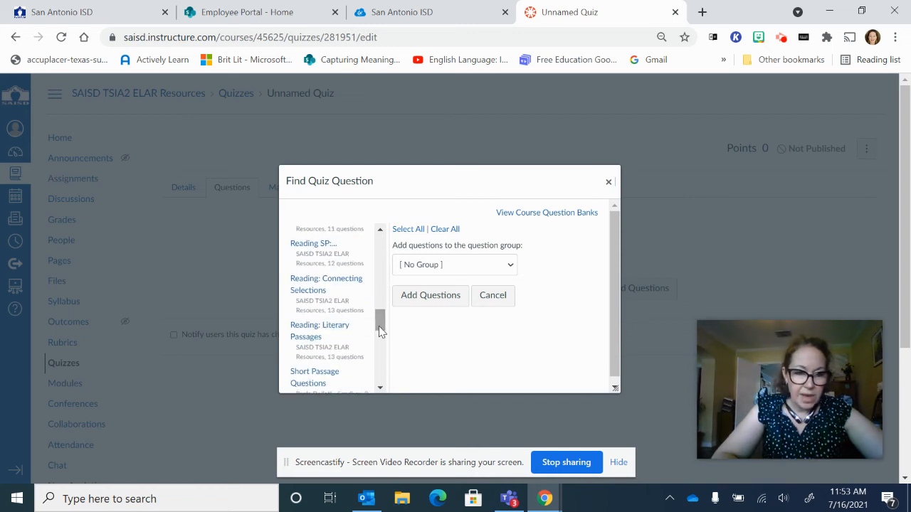
left_click(331, 331)
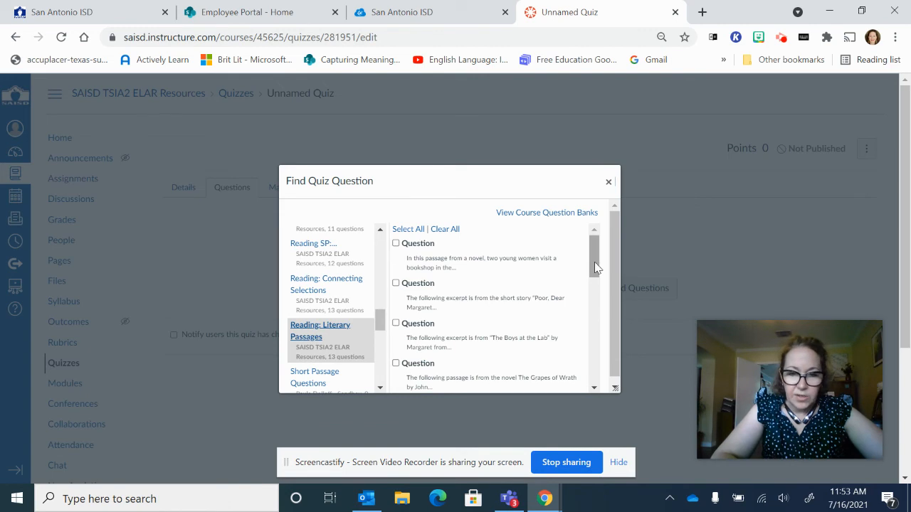
left_click_drag(595, 262, 595, 310)
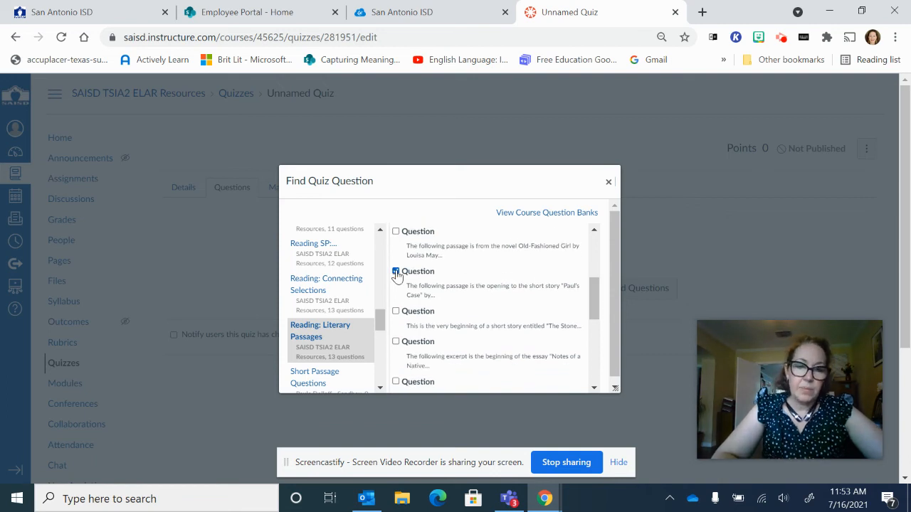
scroll(615, 320, "down", 1)
scroll(594, 335, "down", 3)
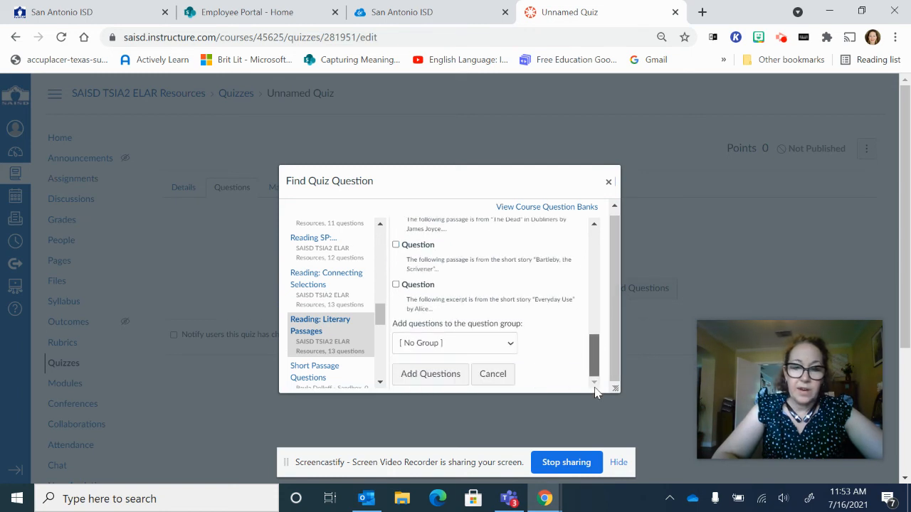
left_click(432, 374)
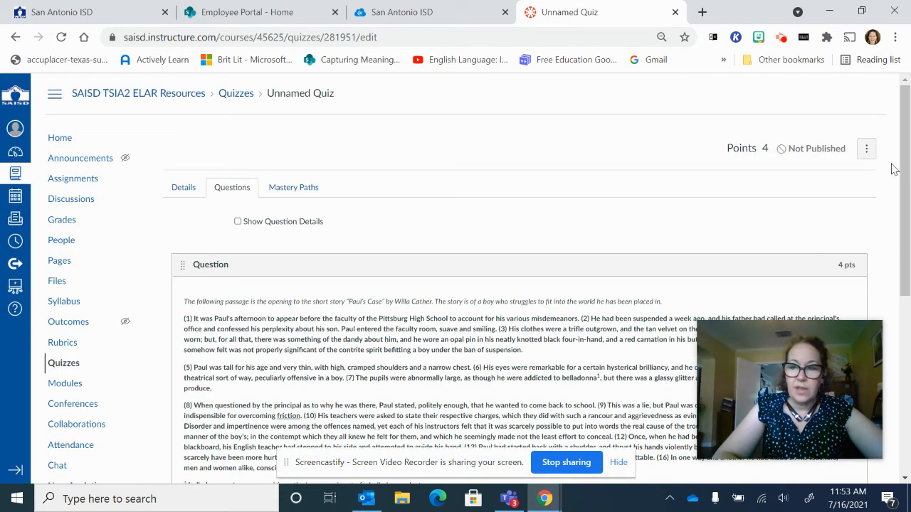
Add the college basketball and human anatomy questions from the "Reading: Connecting Selections" bank to the quiz with no question group.
left_click_drag(909, 174, 905, 348)
left_click(632, 394)
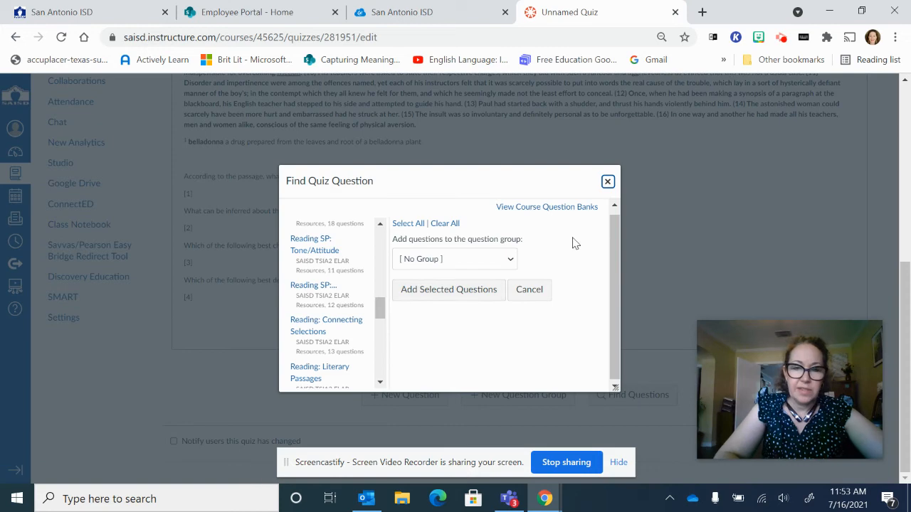
left_click(382, 311)
scroll(382, 317, "down", 1)
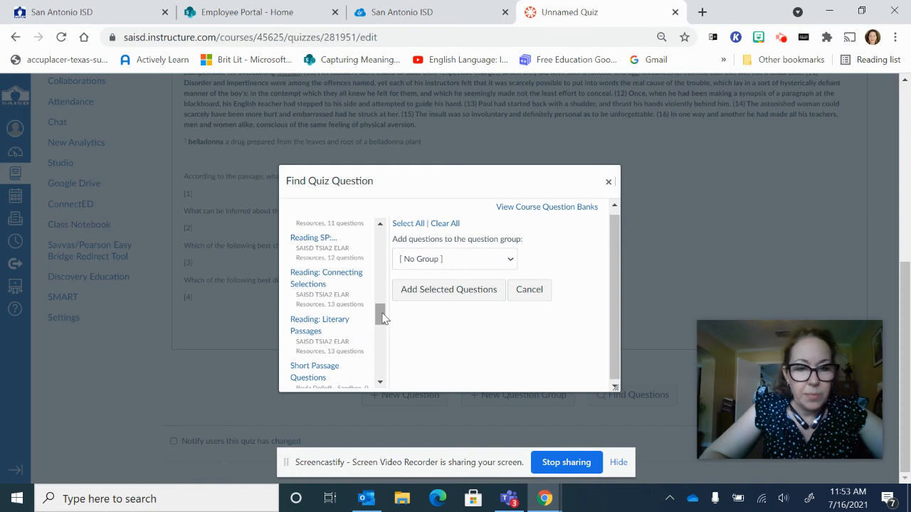
left_click(334, 276)
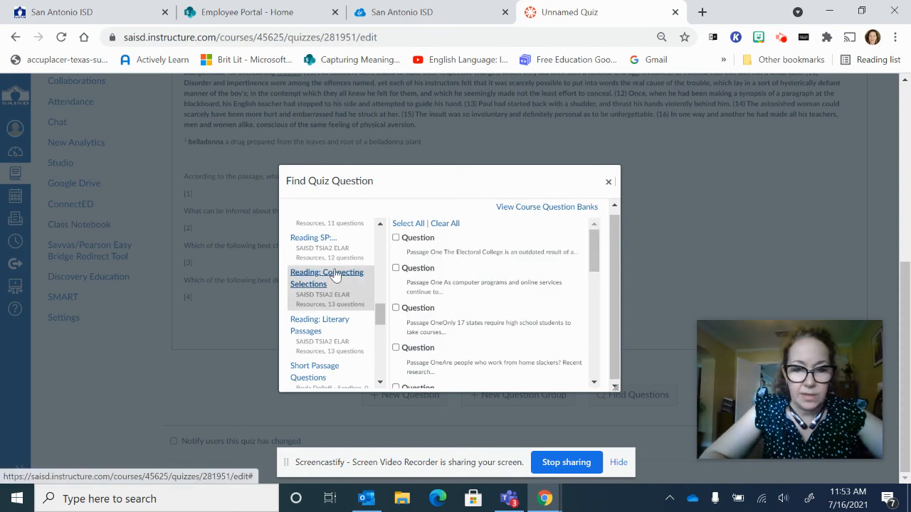
left_click_drag(597, 266, 595, 315)
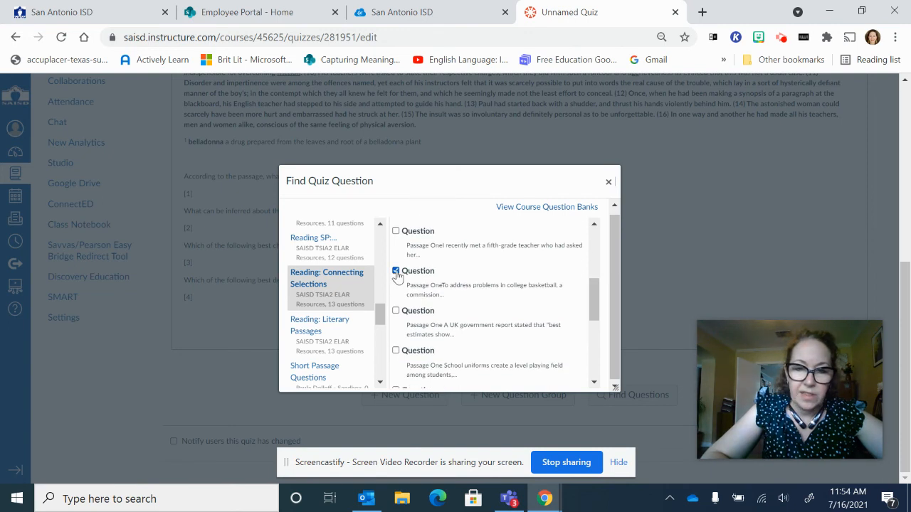
left_click_drag(598, 305, 597, 332)
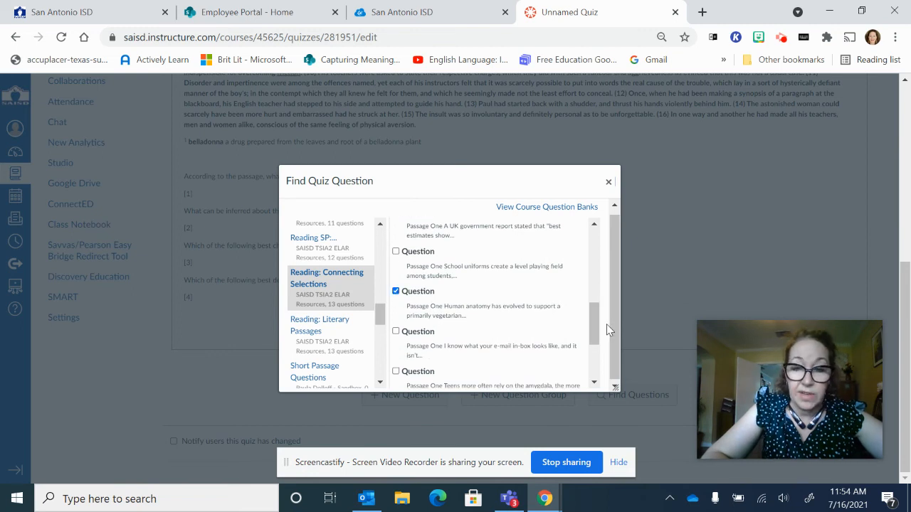
left_click_drag(596, 326, 601, 393)
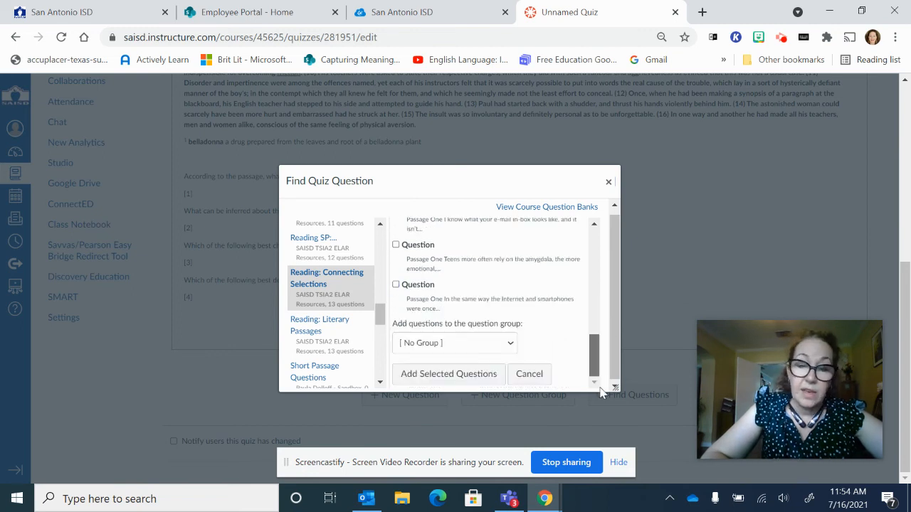
left_click(463, 375)
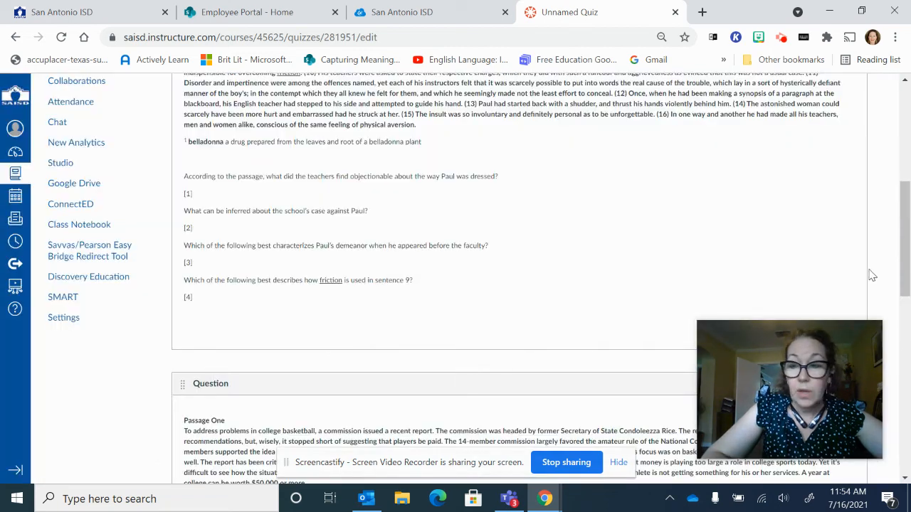
Review the added passages, cancel editing the quiz without saving, and delete the unnamed quiz from the course.
left_click_drag(908, 260, 909, 445)
left_click_drag(829, 393, 163, 99)
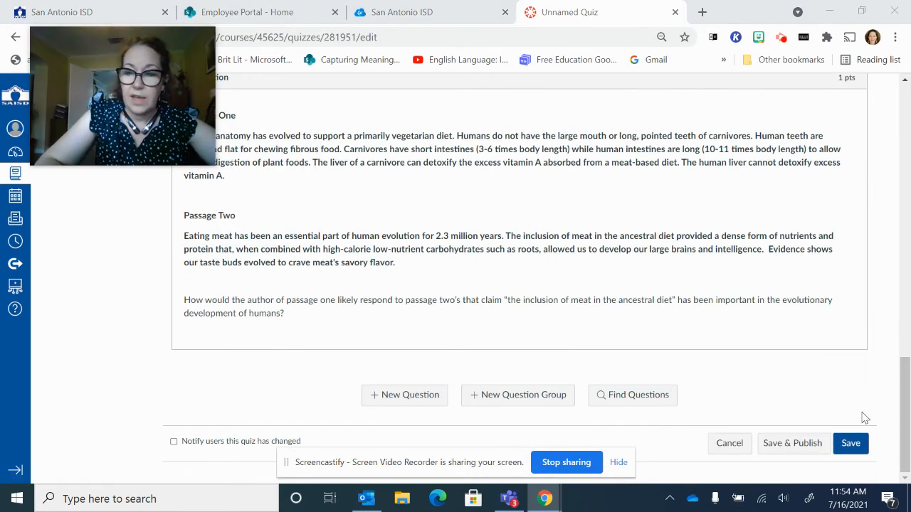
left_click_drag(908, 415, 892, 162)
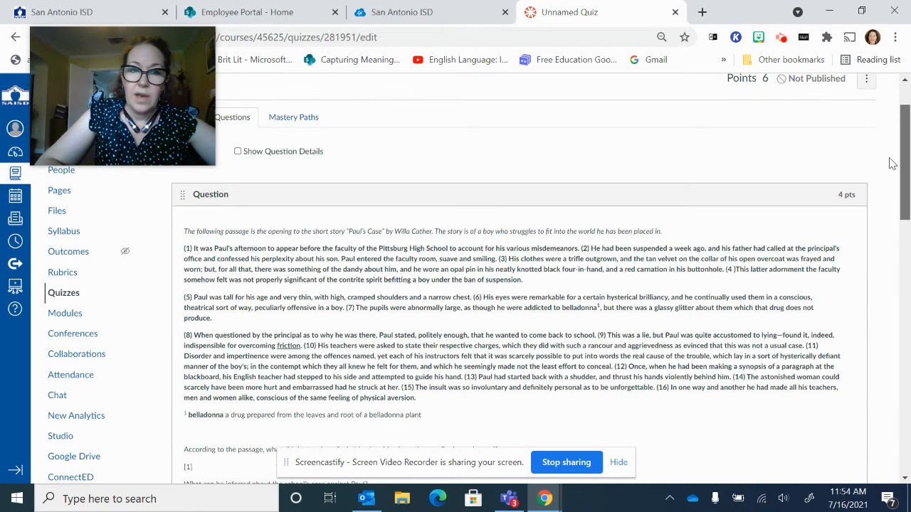
left_click_drag(119, 62, 713, 74)
left_click_drag(902, 181, 904, 435)
left_click(743, 447)
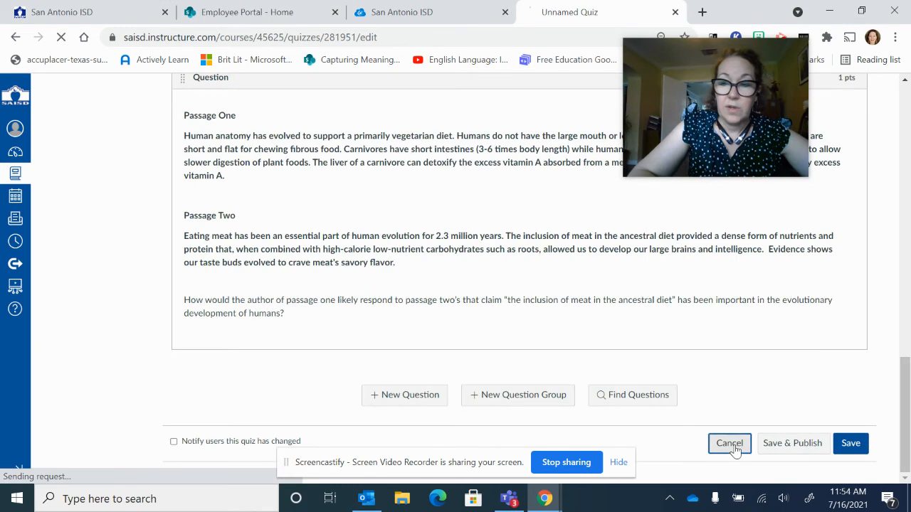
left_click_drag(718, 157, 849, 228)
left_click(714, 143)
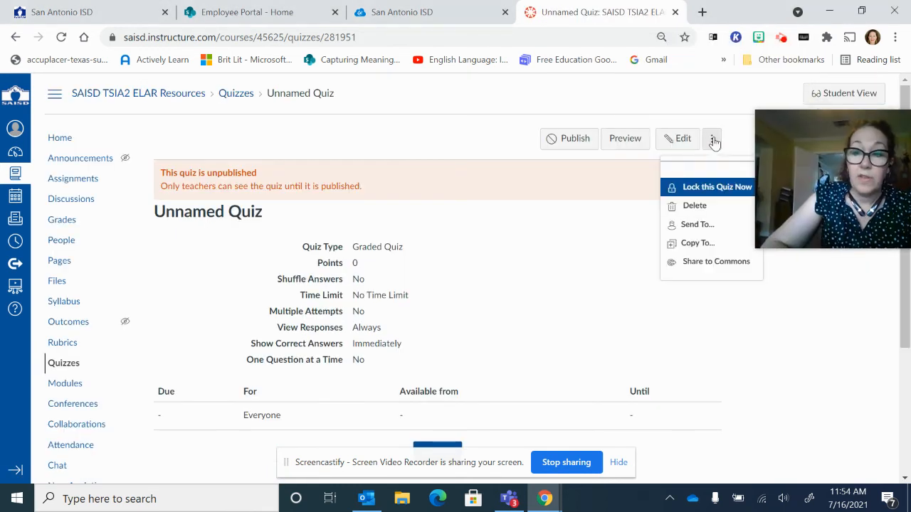
left_click(704, 205)
left_click(527, 117)
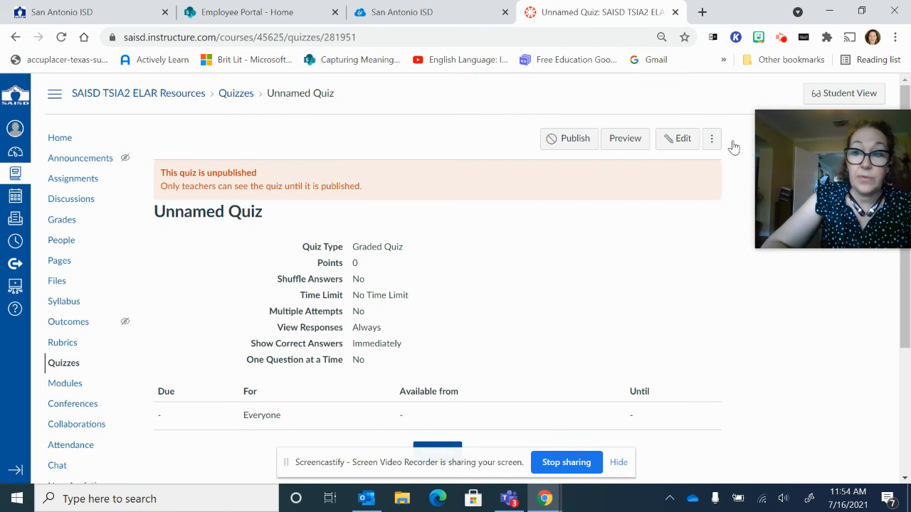
left_click_drag(778, 141, 690, 59)
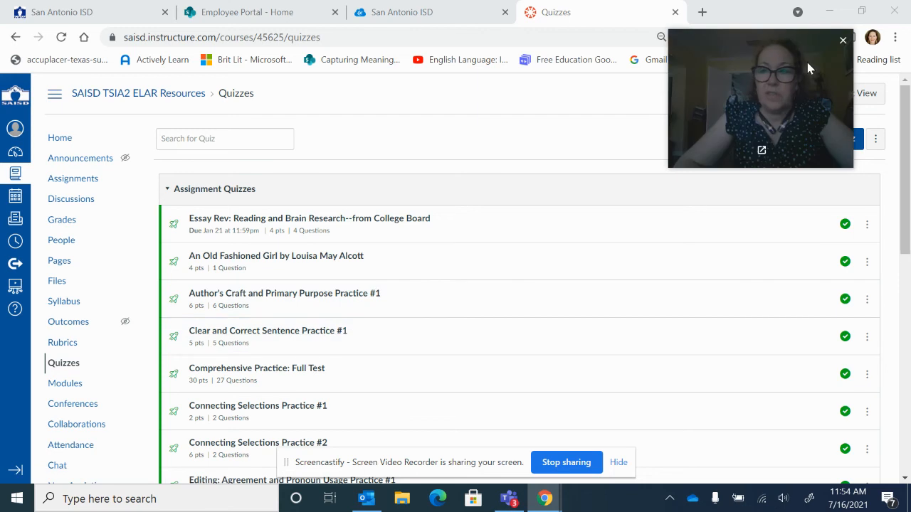
Open the "An Old Fashioned Girl by Louisa May Alcott" quiz for editing and show the details of its questions.
left_click_drag(805, 67, 340, 51)
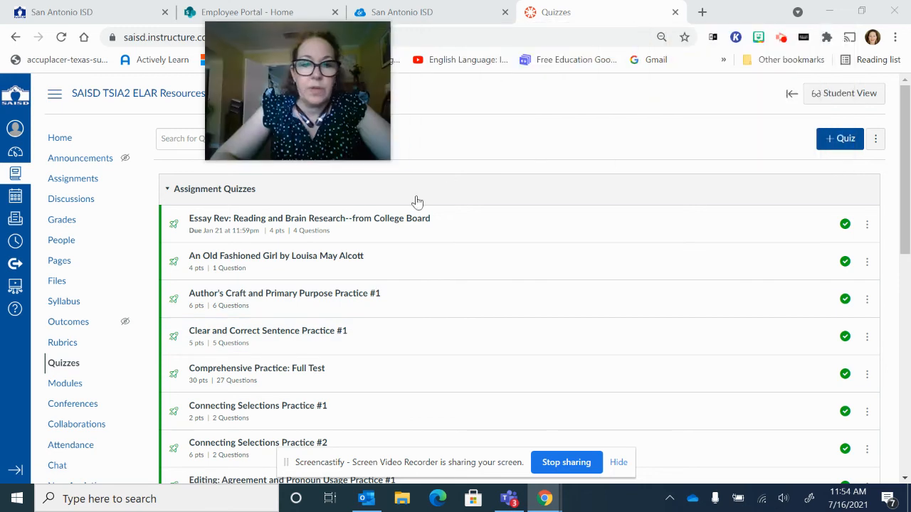
left_click(344, 257)
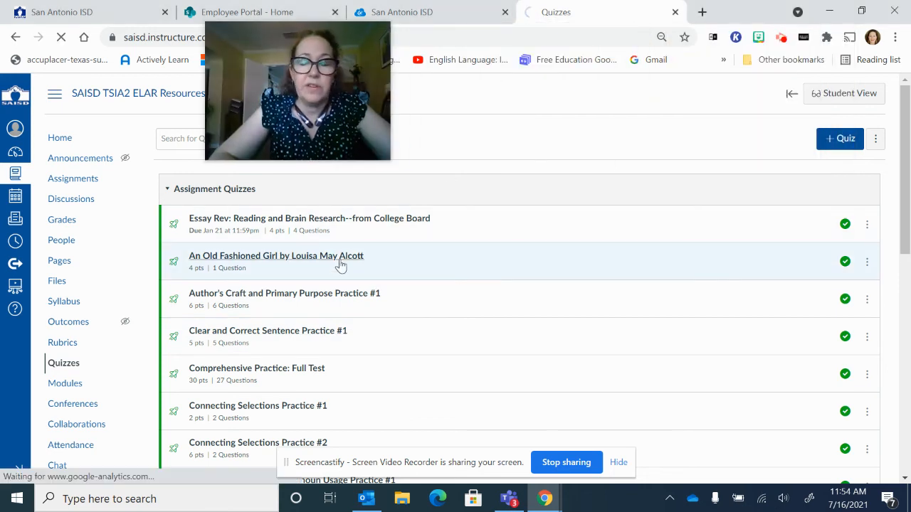
left_click(682, 141)
left_click_drag(308, 74, 754, 59)
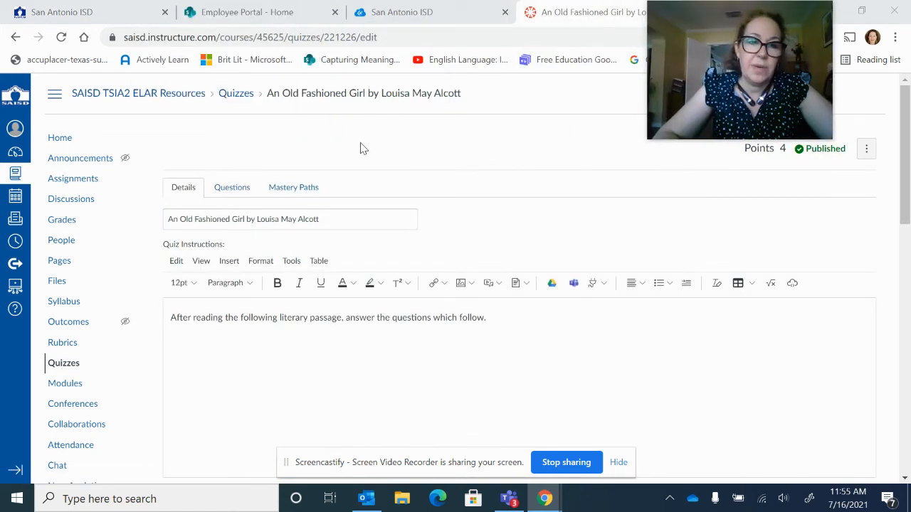
left_click(230, 189)
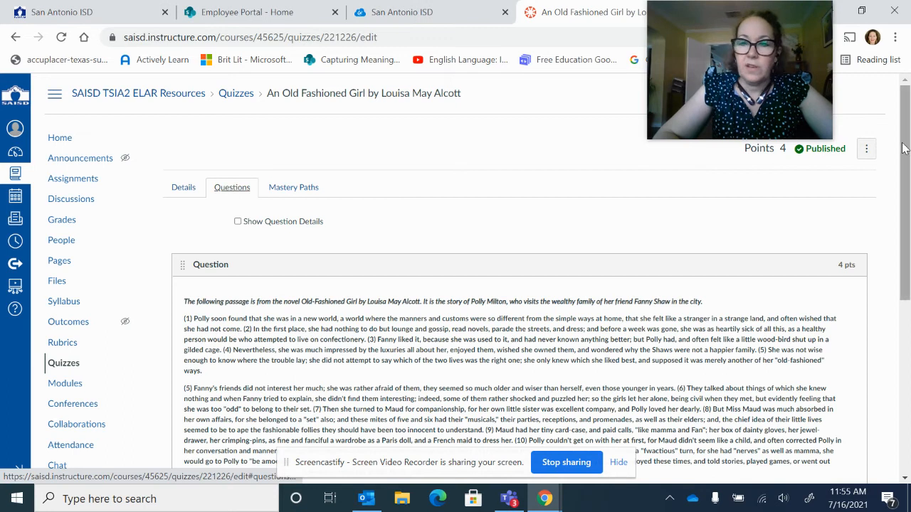
left_click(237, 222)
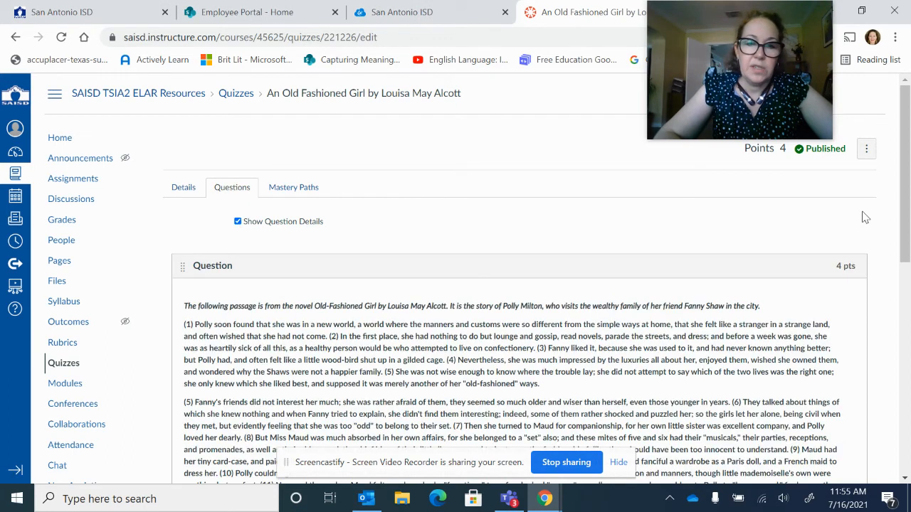
Check the correct answers and explanations for blanks 1 and 2 of the passage question, and leave editing without saving.
scroll(908, 297, "down", 5)
scroll(908, 297, "down", 4)
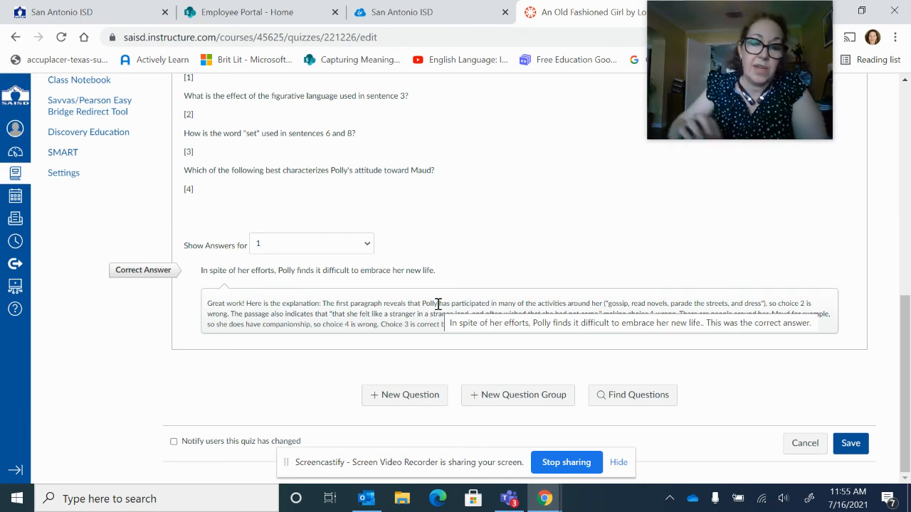
left_click(367, 242)
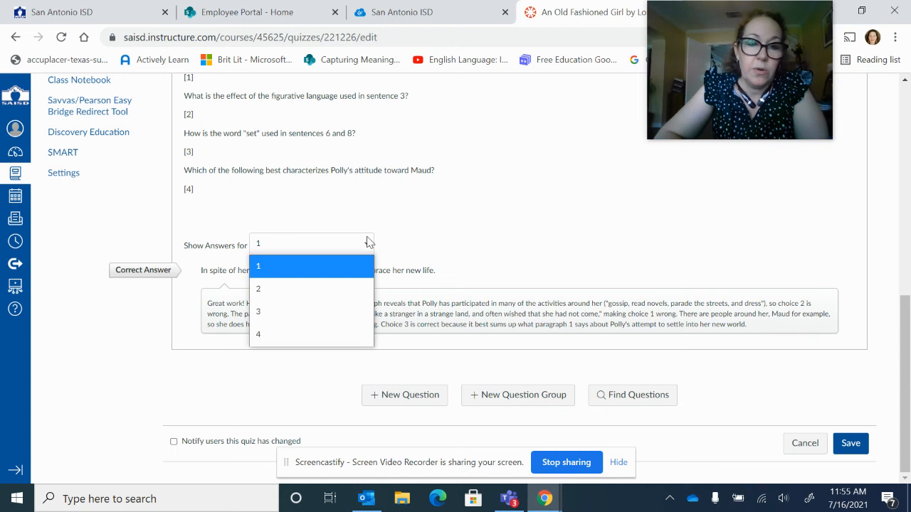
left_click(349, 289)
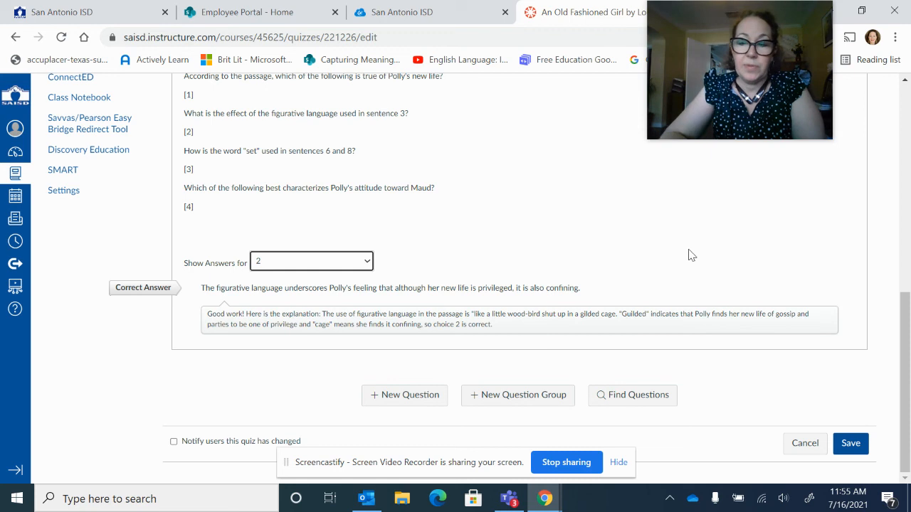
left_click(808, 444)
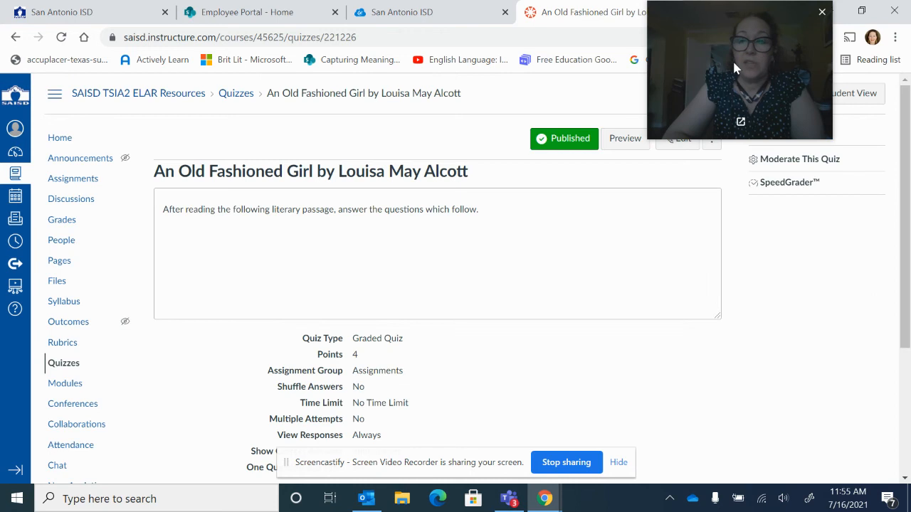
left_click_drag(736, 62, 756, 380)
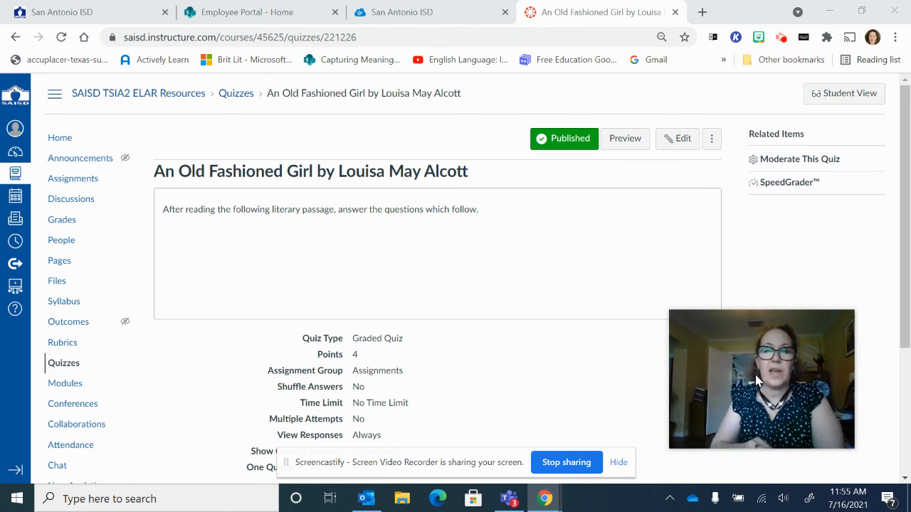
mouse_move(756, 381)
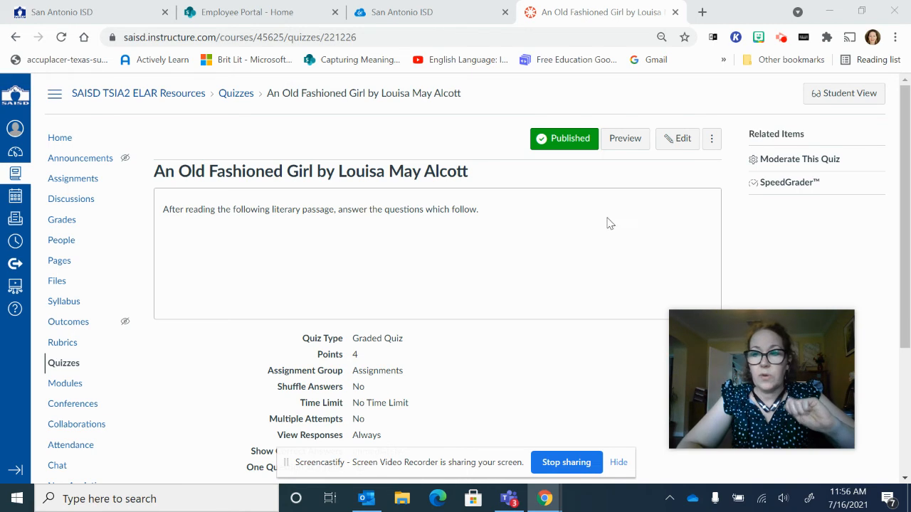
Return to the course's quiz list and create another new quiz.
left_click(73, 366)
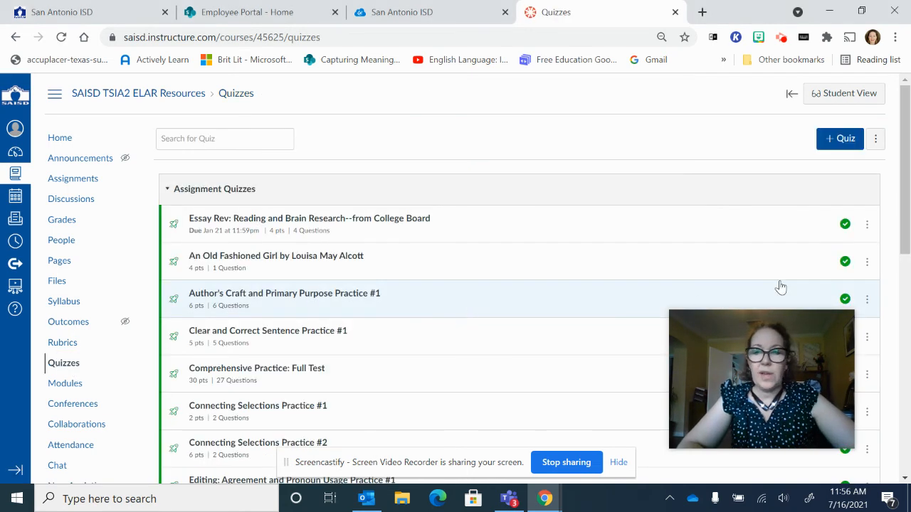
mouse_move(908, 238)
left_mouse_down()
mouse_move(907, 468)
mouse_move(907, 234)
left_mouse_up()
left_click_drag(736, 296, 720, 51)
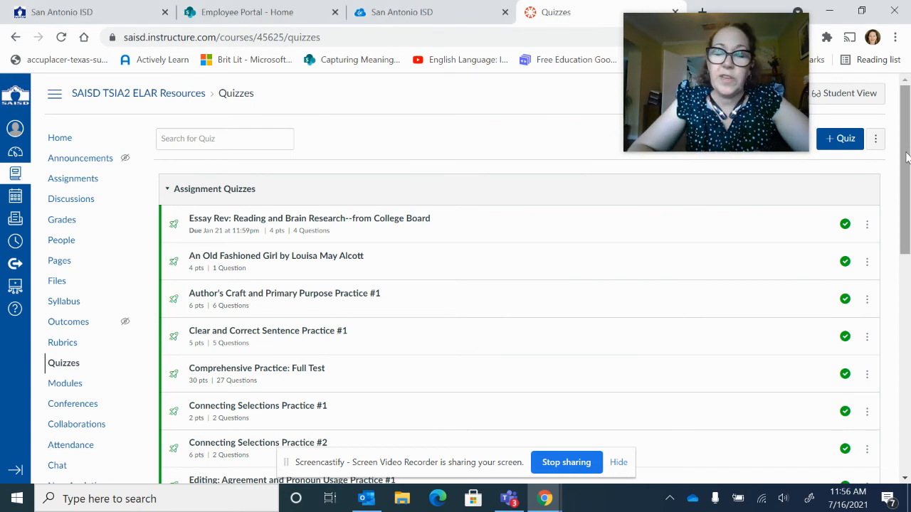
left_click_drag(744, 73, 788, 69)
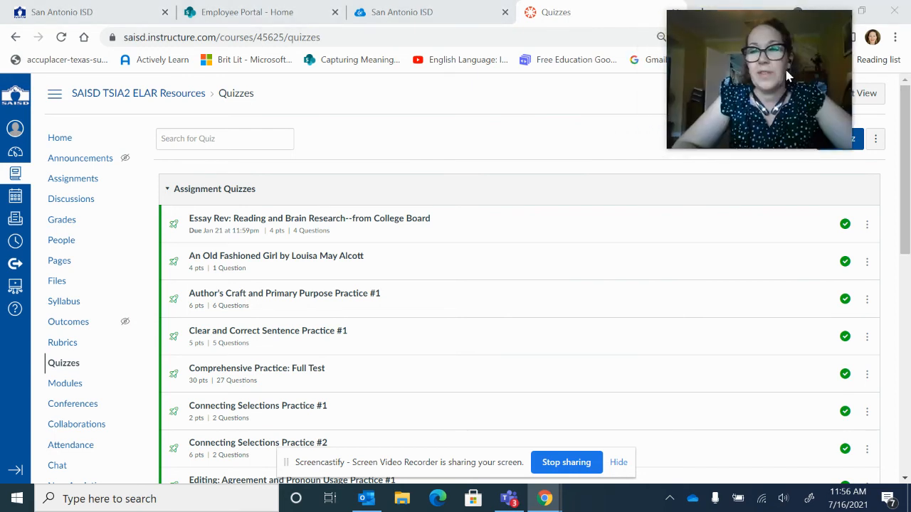
scroll(908, 188, "down", 3)
left_click_drag(907, 188, 874, 132)
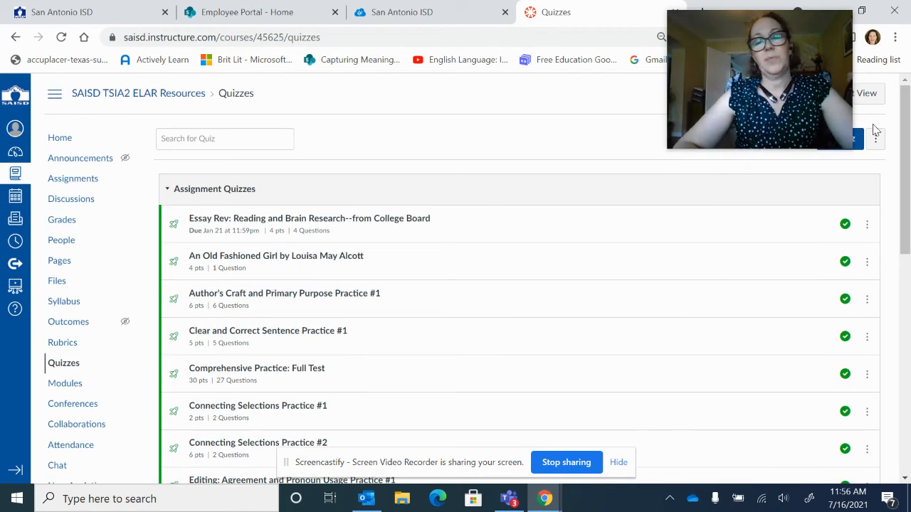
left_click_drag(705, 83, 128, 112)
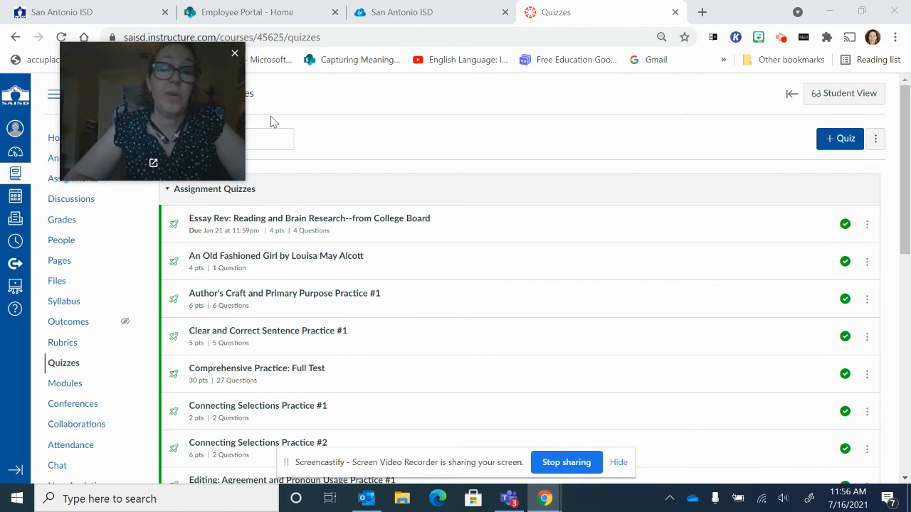
left_click(841, 141)
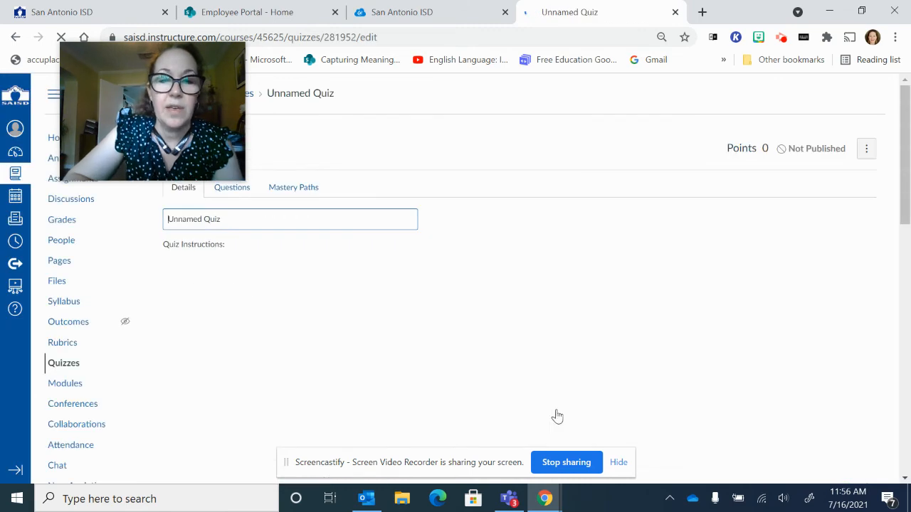
Start a question group named "Literary Passage Question" in the new quiz and link it to the "Reading: Literary Passages" bank.
left_click(241, 194)
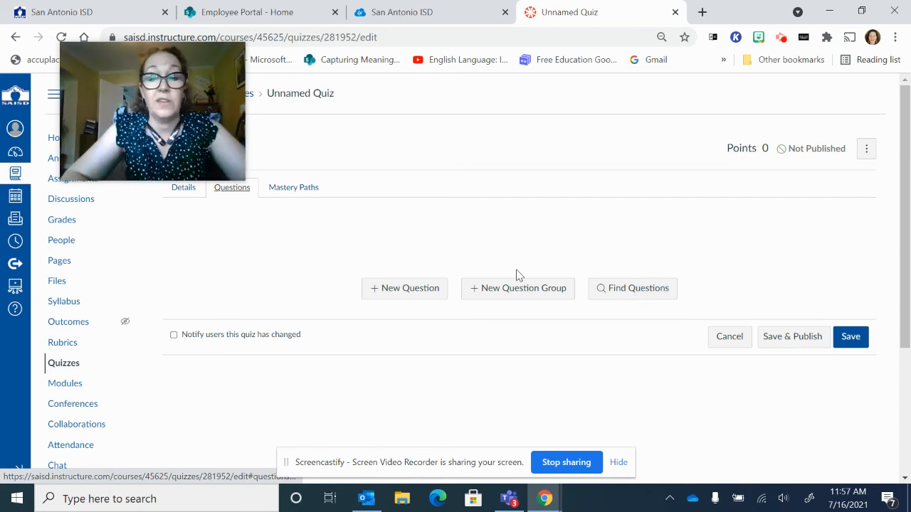
left_click(517, 293)
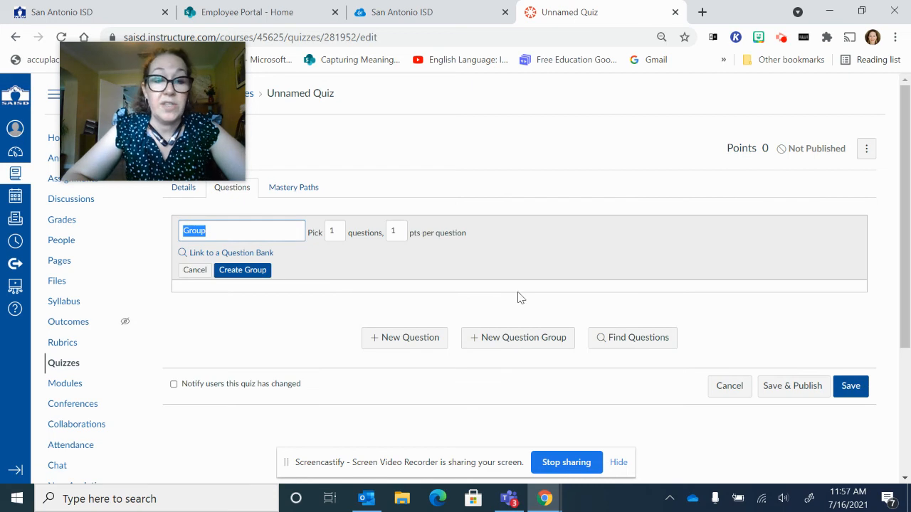
type("Literary Passage Question")
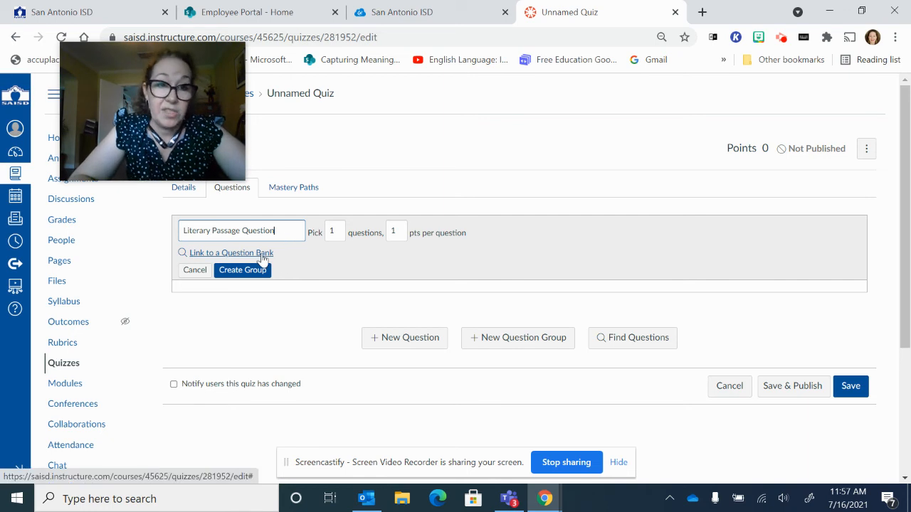
left_click(260, 253)
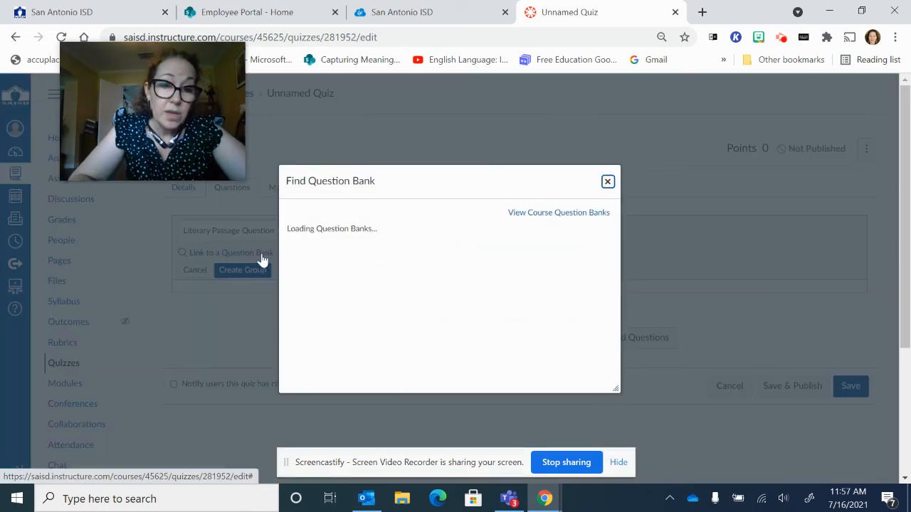
left_click_drag(594, 263, 598, 319)
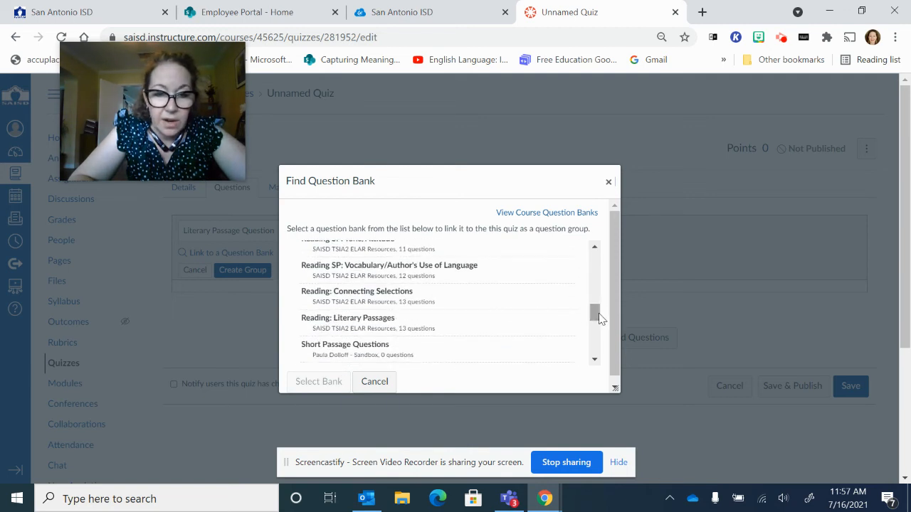
left_click(384, 322)
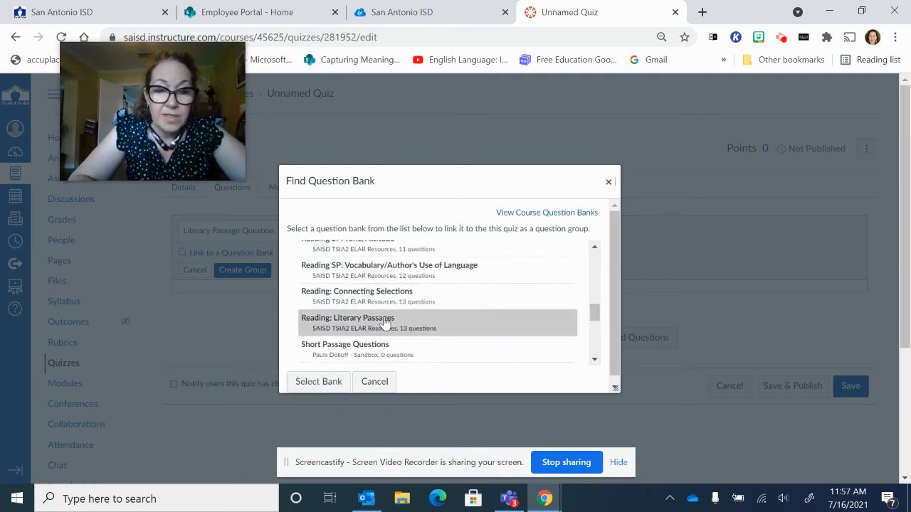
left_click(323, 382)
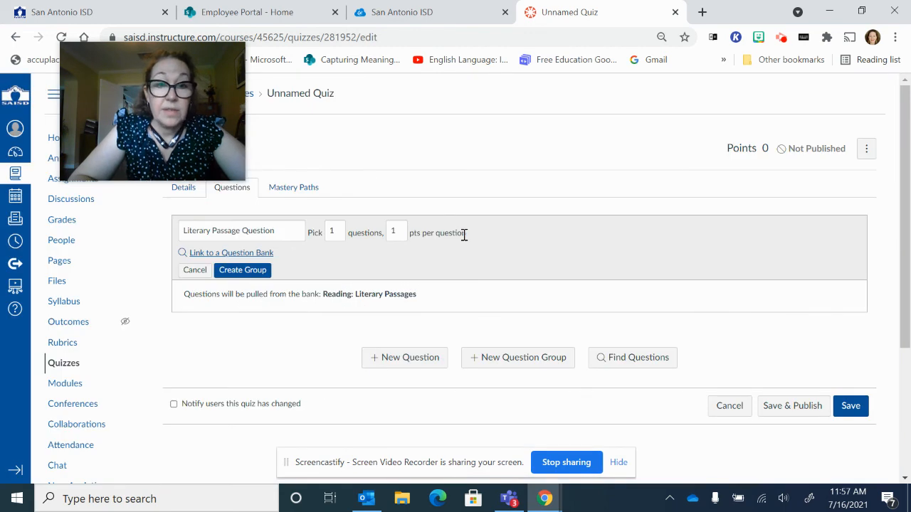
Set the Literary Passage Question group to 4 points per question and create the group.
double_click(399, 231)
type("4")
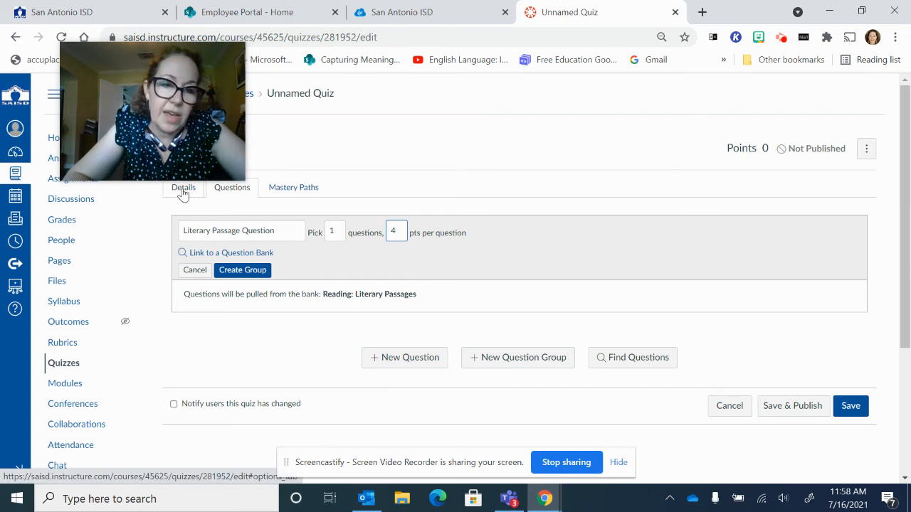
left_click(226, 271)
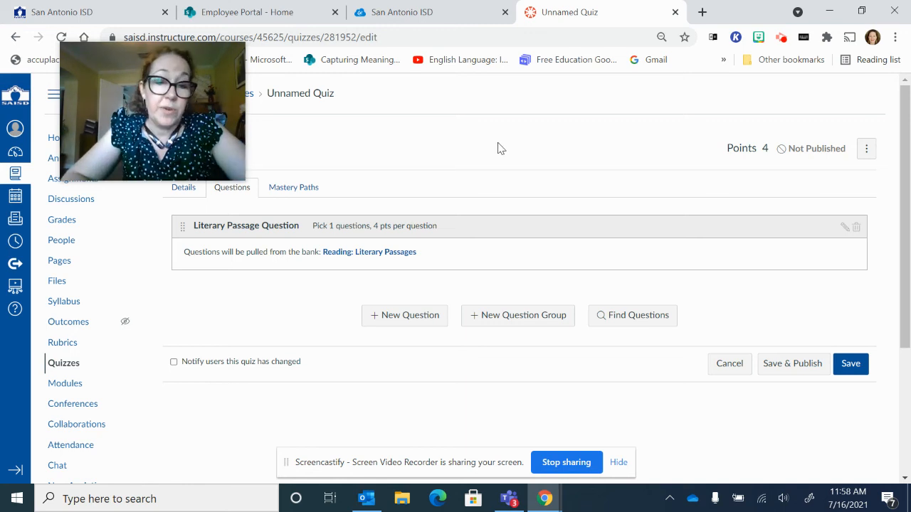
Try the quiz options for showing one question at a time and locking questions after answering, and clear both again.
left_click(183, 187)
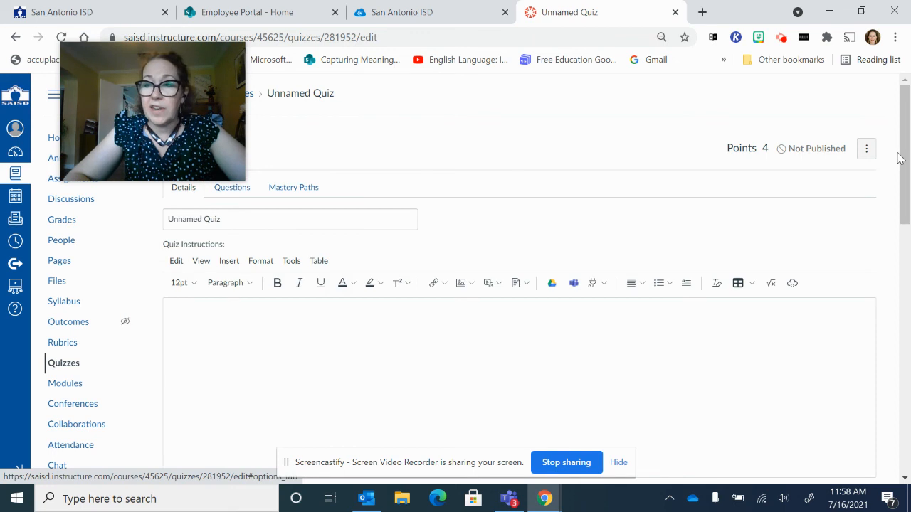
left_click_drag(905, 162, 906, 329)
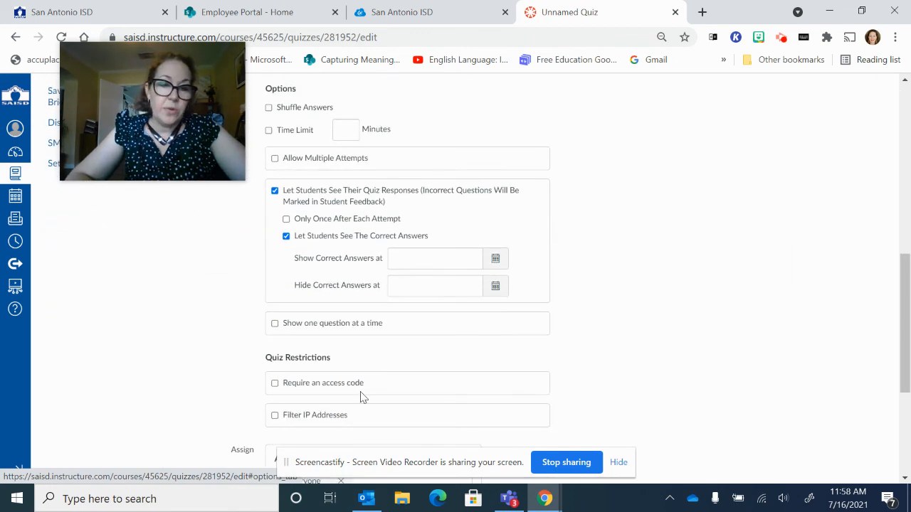
left_click(275, 323)
left_click(285, 342)
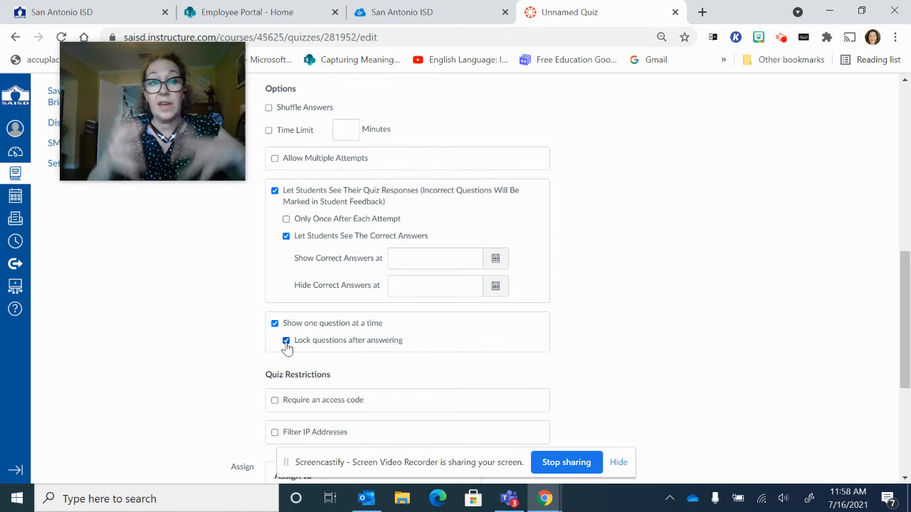
left_click(285, 343)
left_click(274, 324)
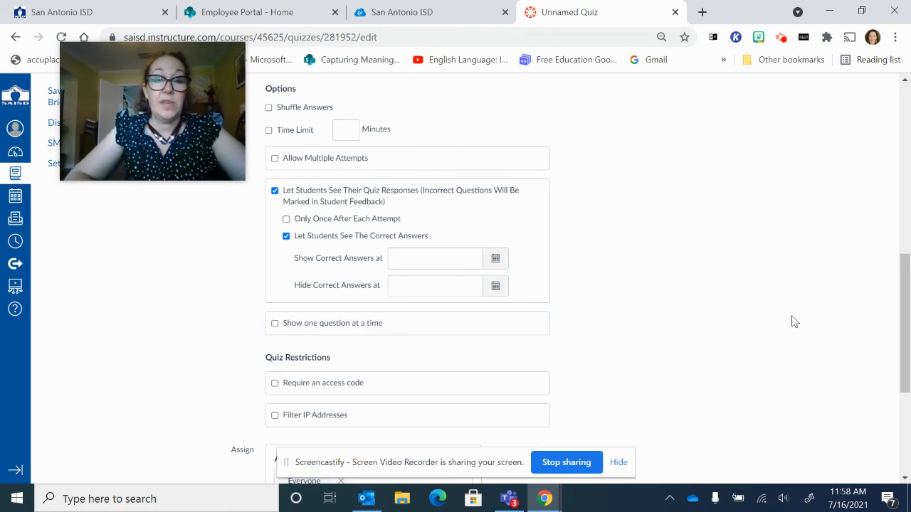
left_click_drag(904, 313, 882, 144)
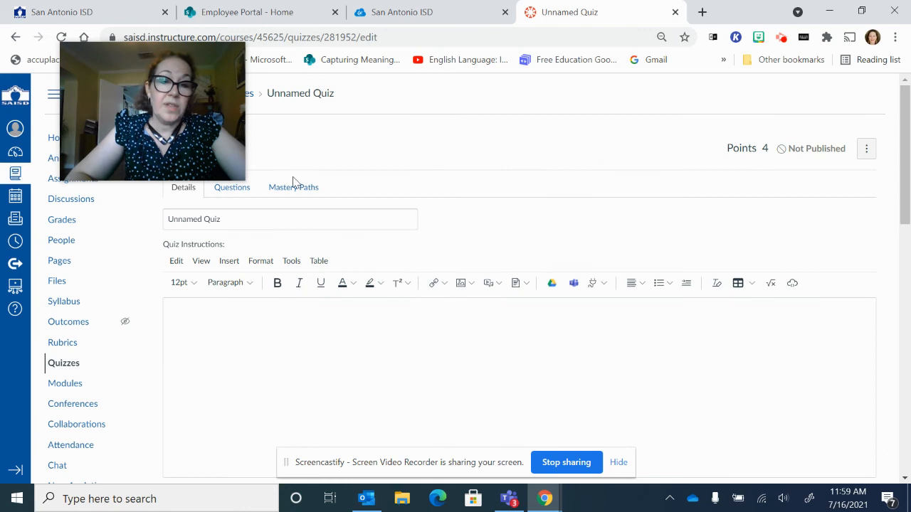
Create a second question group named "Connecting Selections" linked to the "Reading: Connecting Selections" bank.
left_click(232, 188)
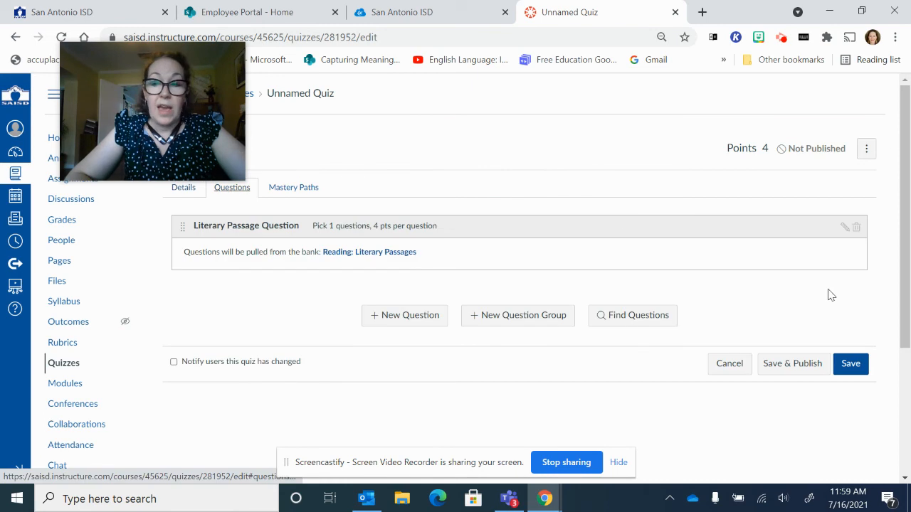
left_click(548, 319)
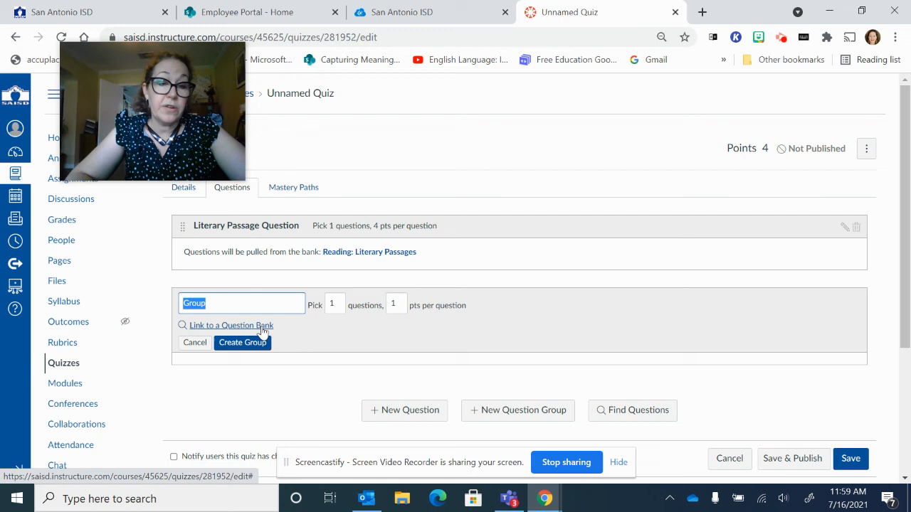
type("Connec")
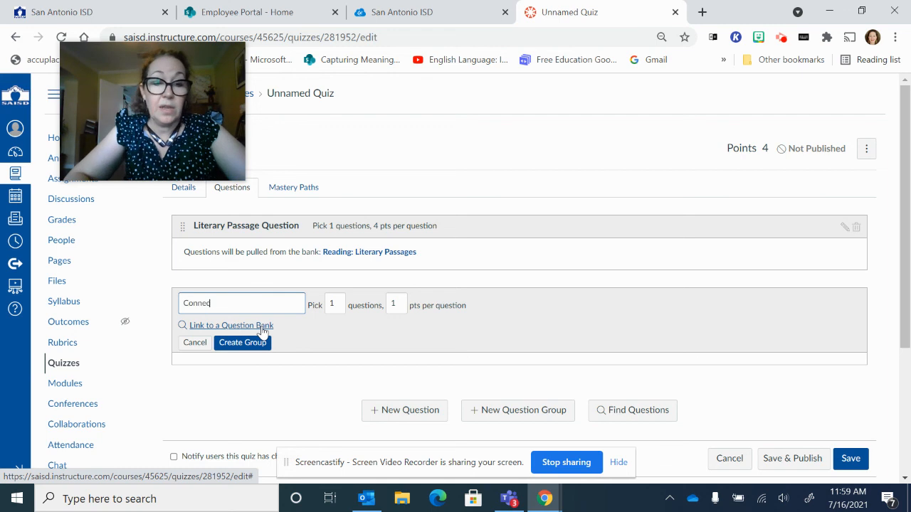
type("ting Selections")
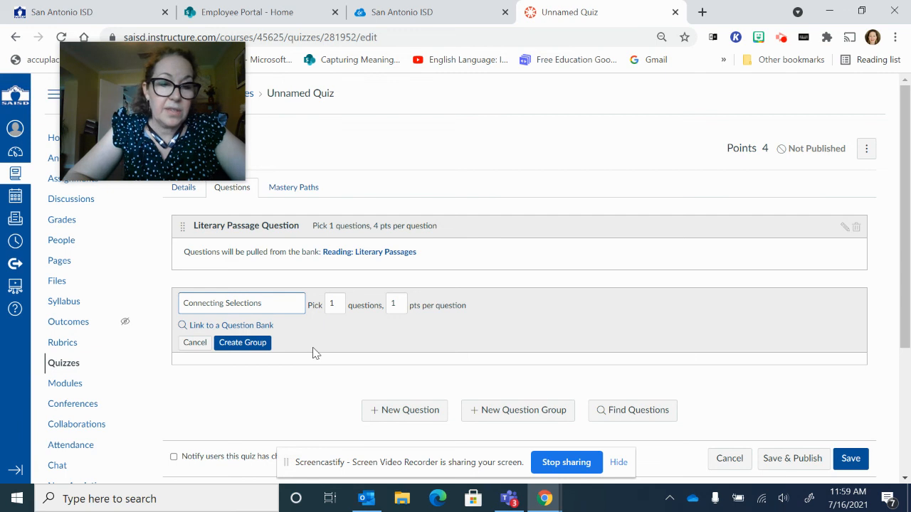
left_click(255, 326)
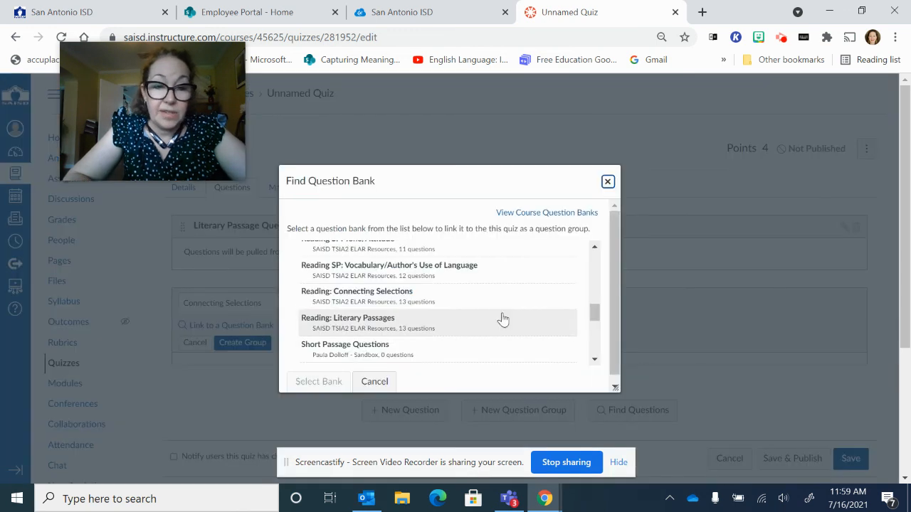
left_click(392, 295)
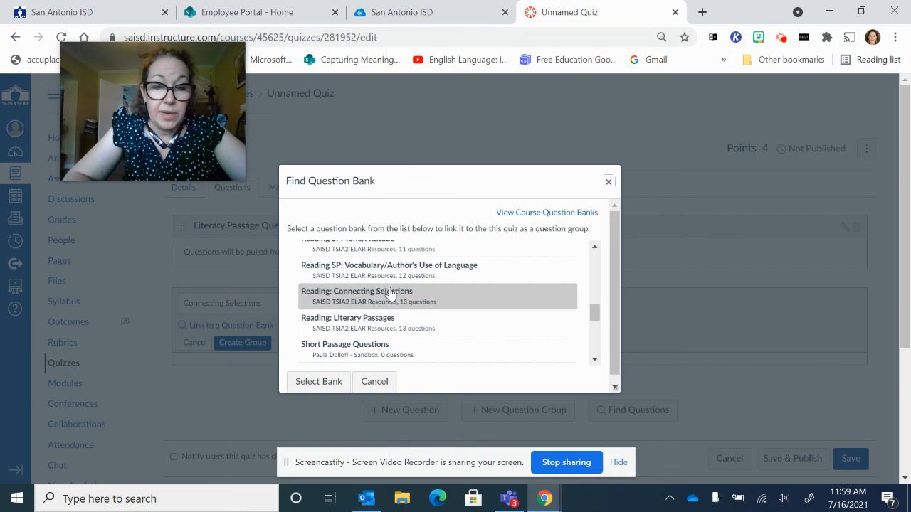
left_click(318, 382)
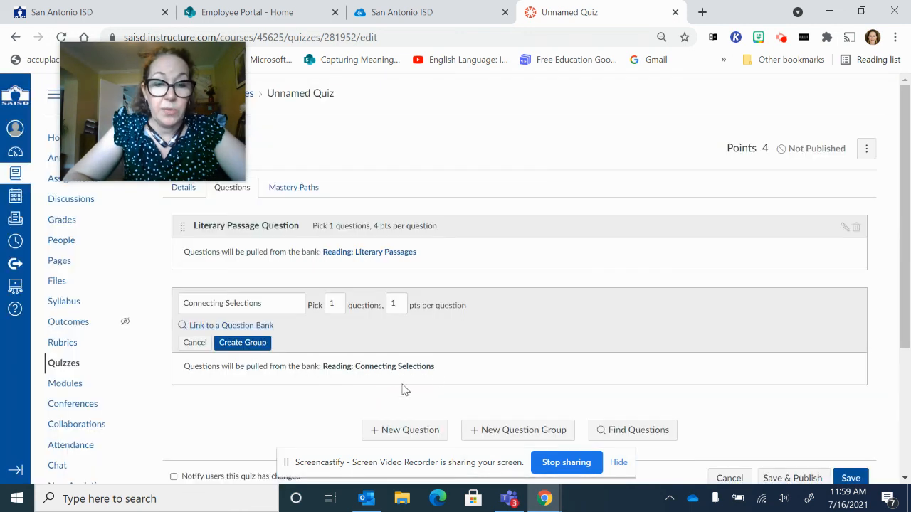
left_click(256, 347)
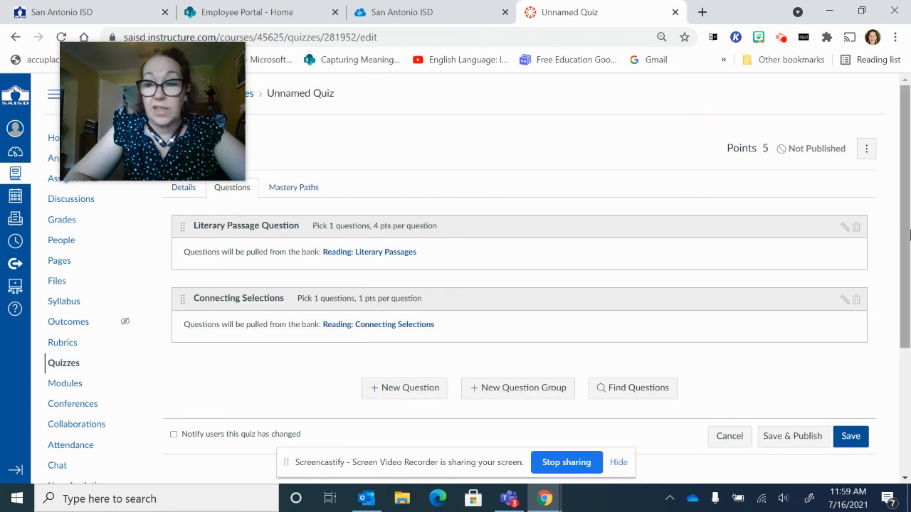
Start a third question group and link it to the "Reading SP: Inference" bank.
scroll(908, 236, "down", 1)
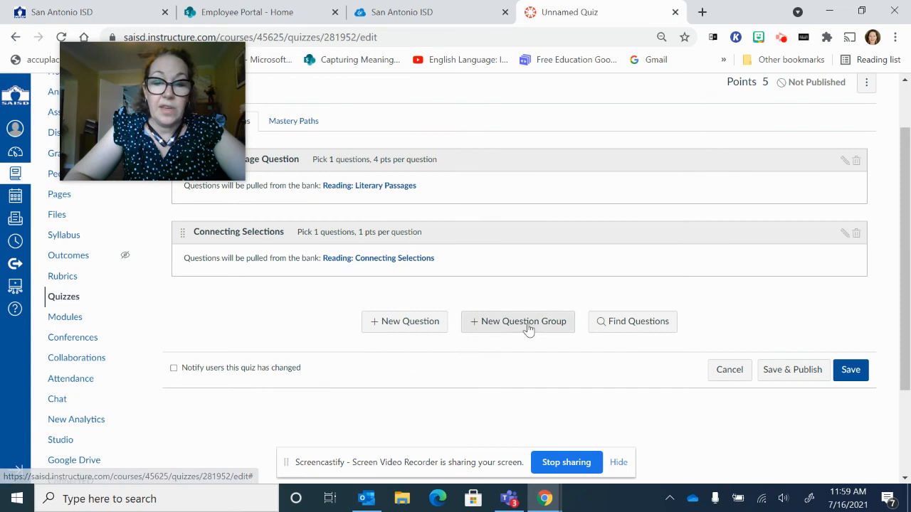
left_click(527, 324)
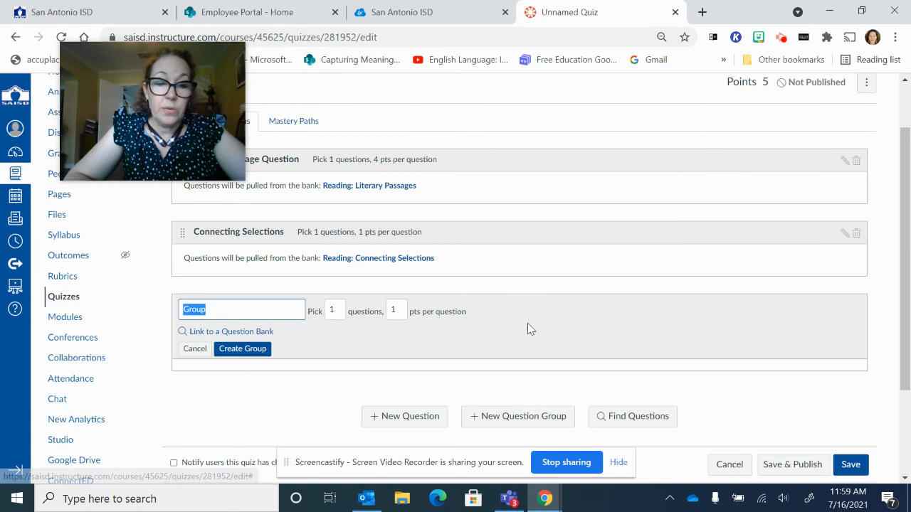
left_click(246, 333)
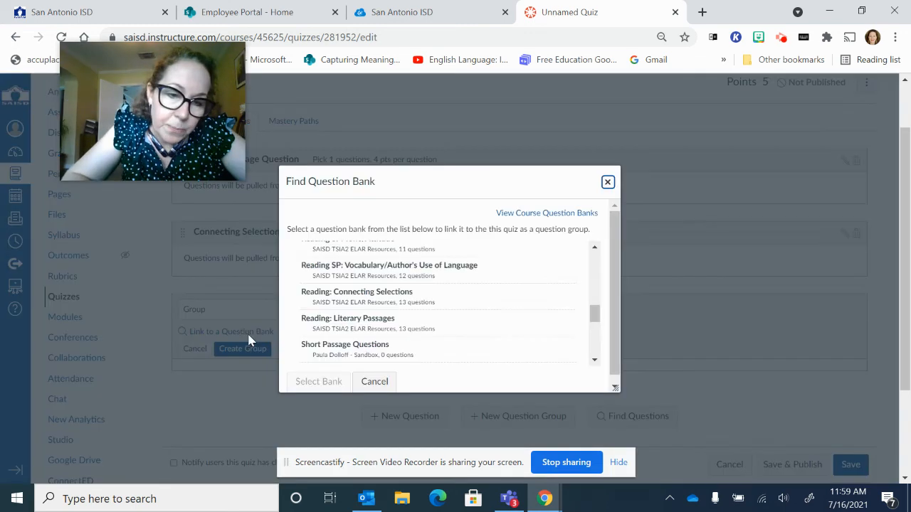
scroll(593, 311, "up", 2)
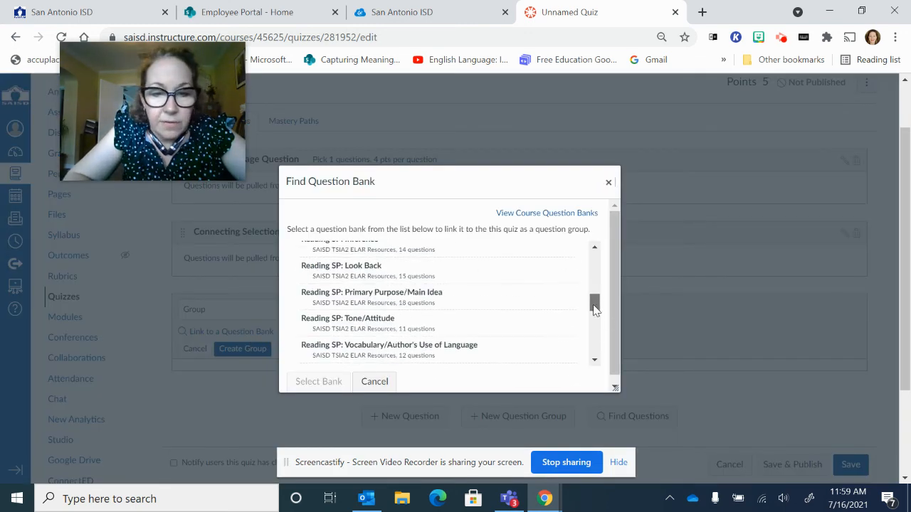
scroll(594, 303, "up", 1)
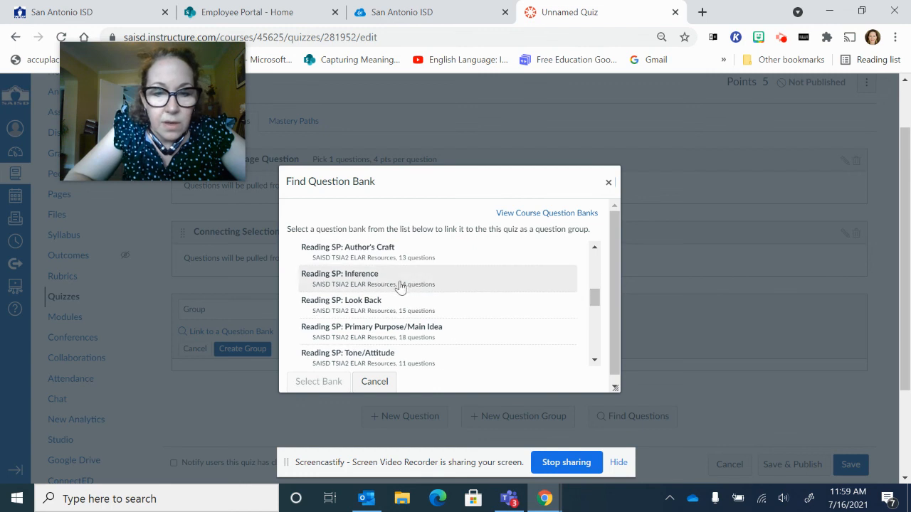
left_click(377, 279)
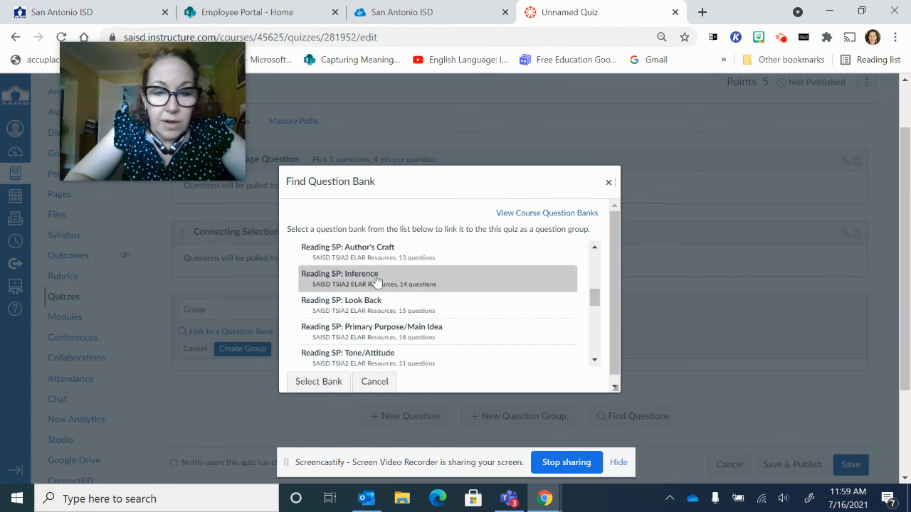
left_click(336, 382)
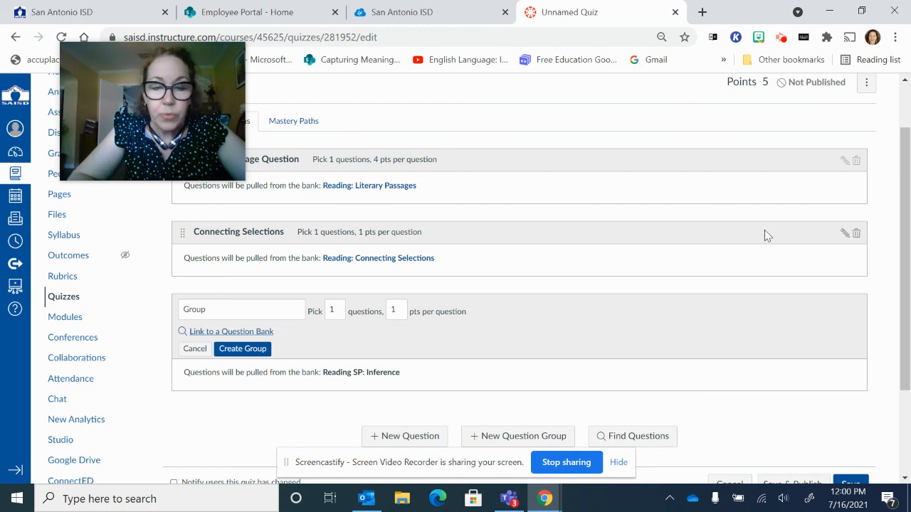
Name the third group "Inference Questions", set it to pick 2 questions, and create the group.
left_click(240, 316)
key("BackSpace")
key("BackSpace")
key("BackSpace")
key("BackSpace")
type("Inf")
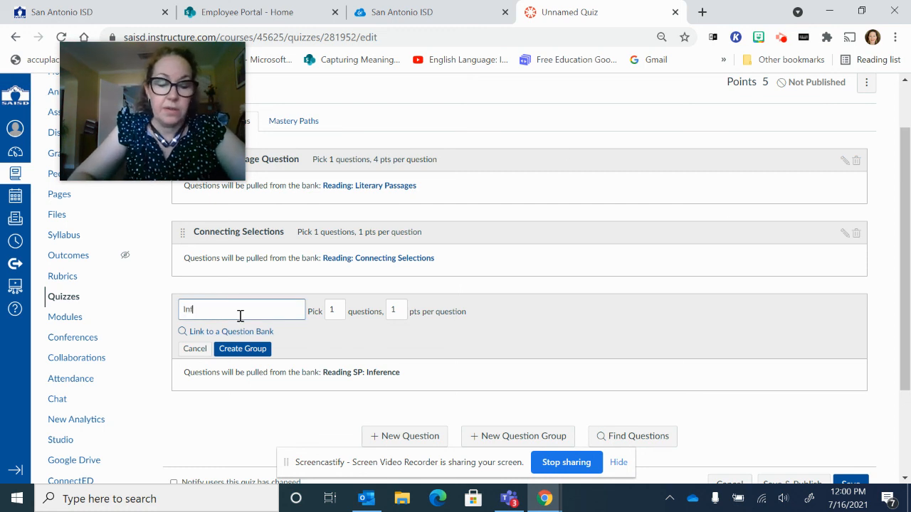
type("erence Questions")
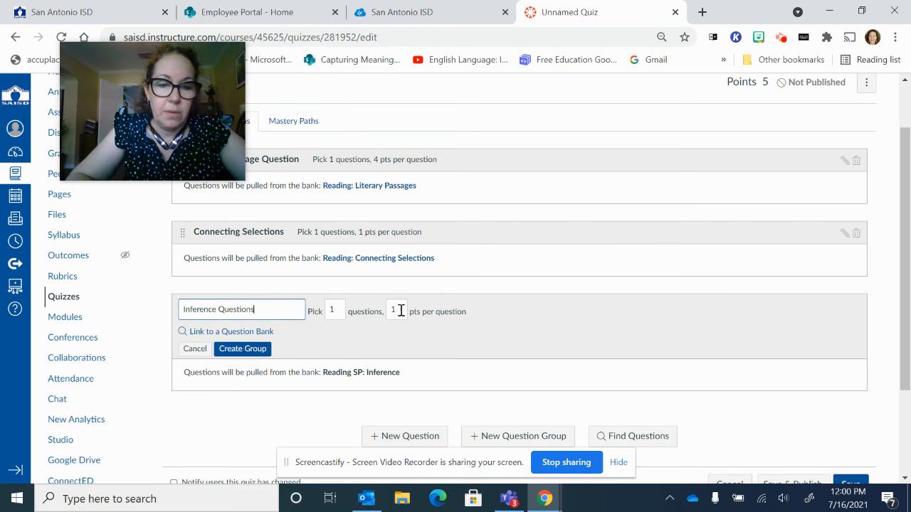
double_click(331, 309)
type("2")
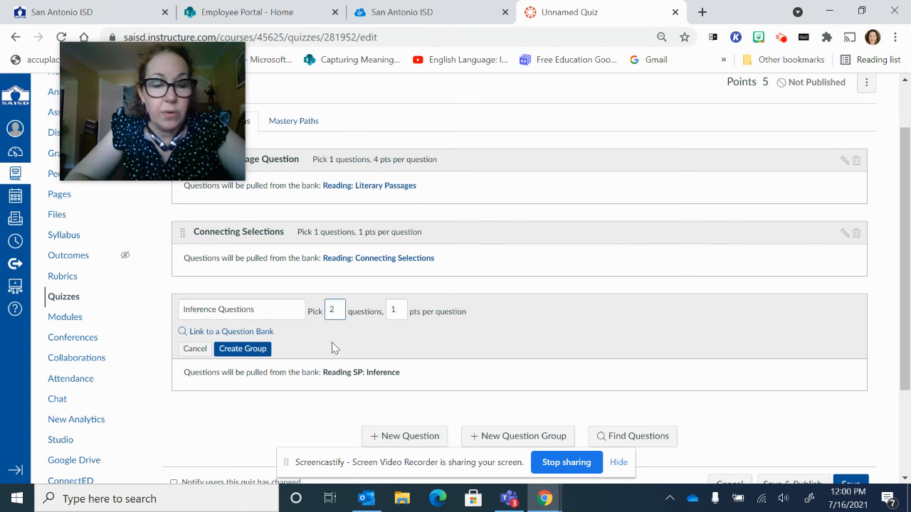
left_click(257, 352)
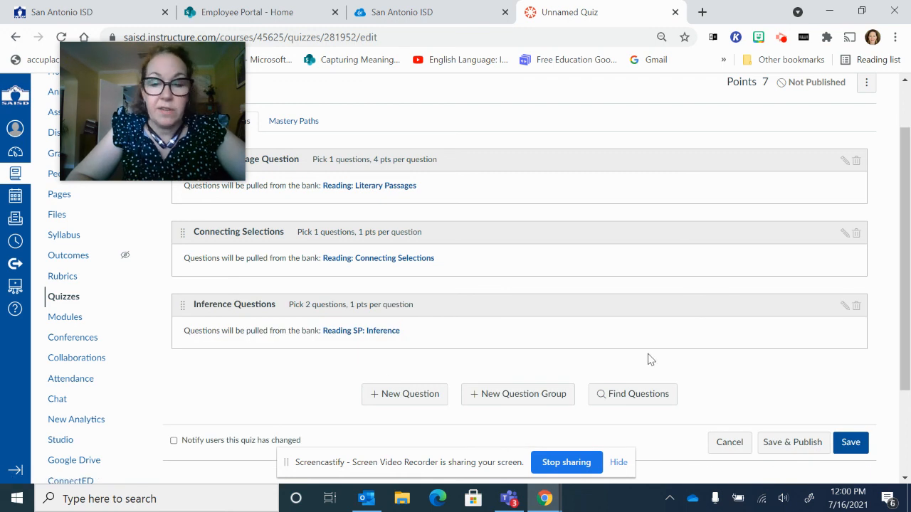
Create a fourth question group named "Author's Craft" that picks 2 questions from the "Reading SP: Author's Craft" bank.
left_click(553, 396)
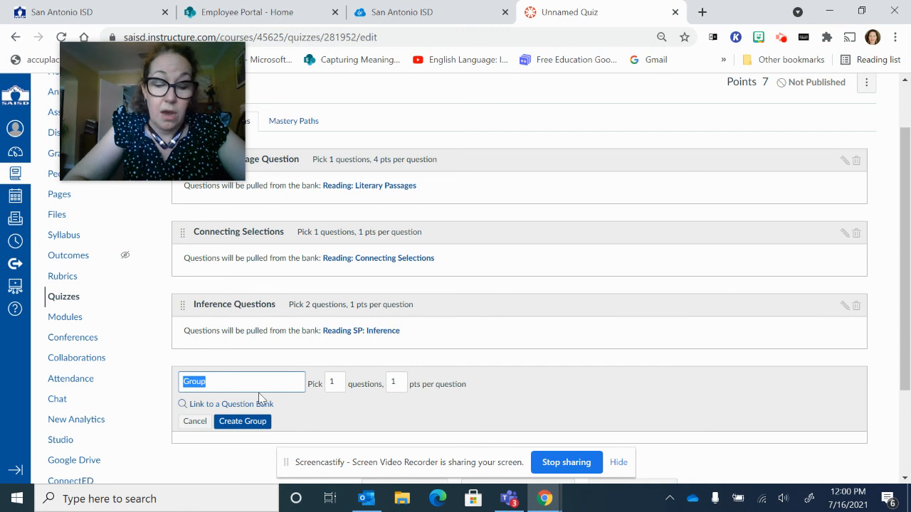
type("At")
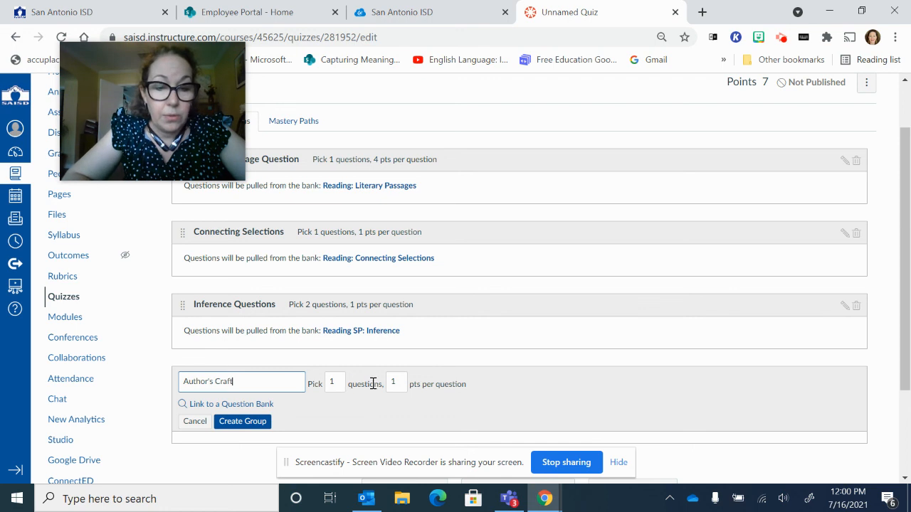
double_click(329, 382)
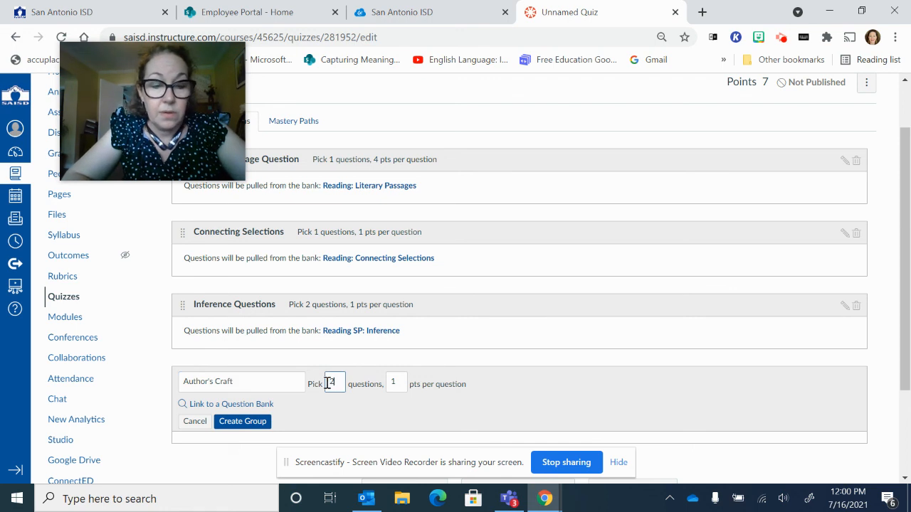
left_click(229, 404)
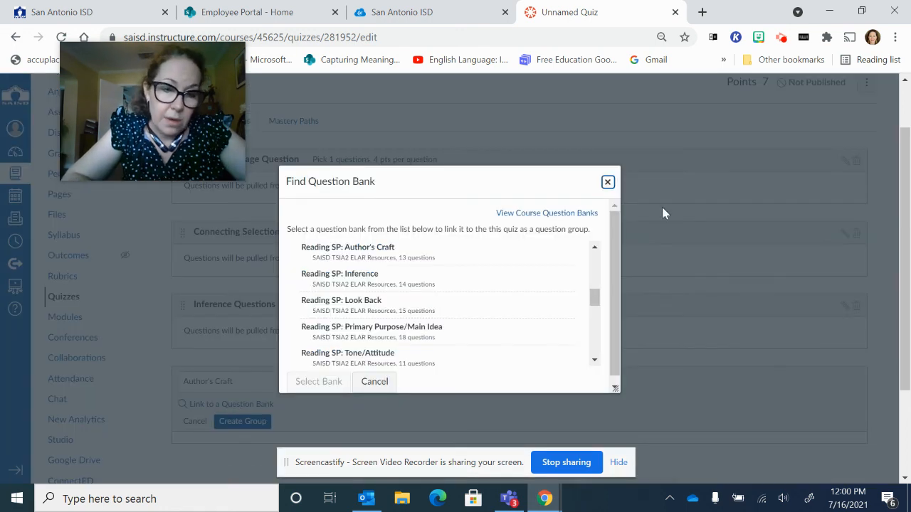
left_click(382, 254)
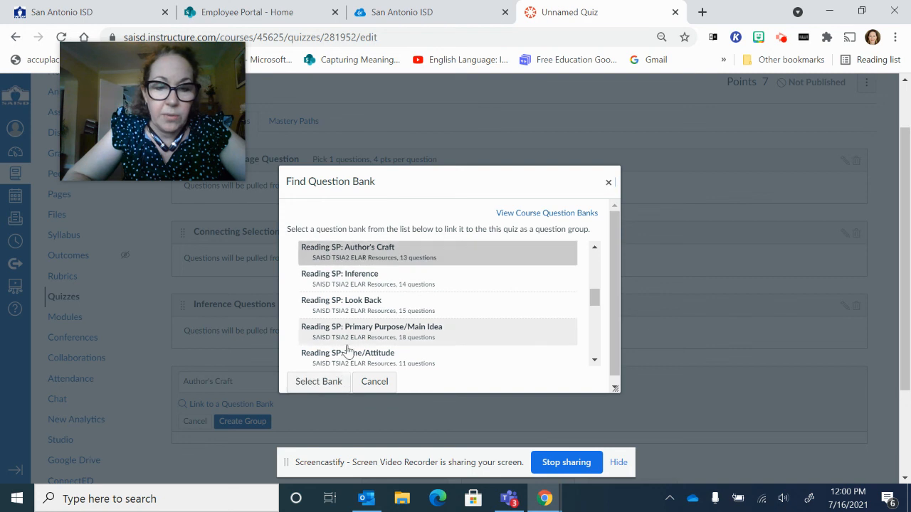
left_click(318, 382)
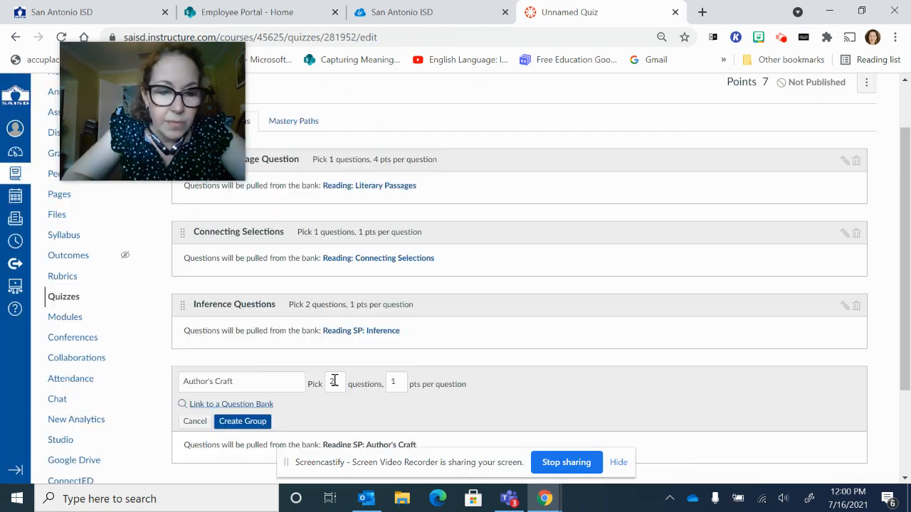
left_click(249, 424)
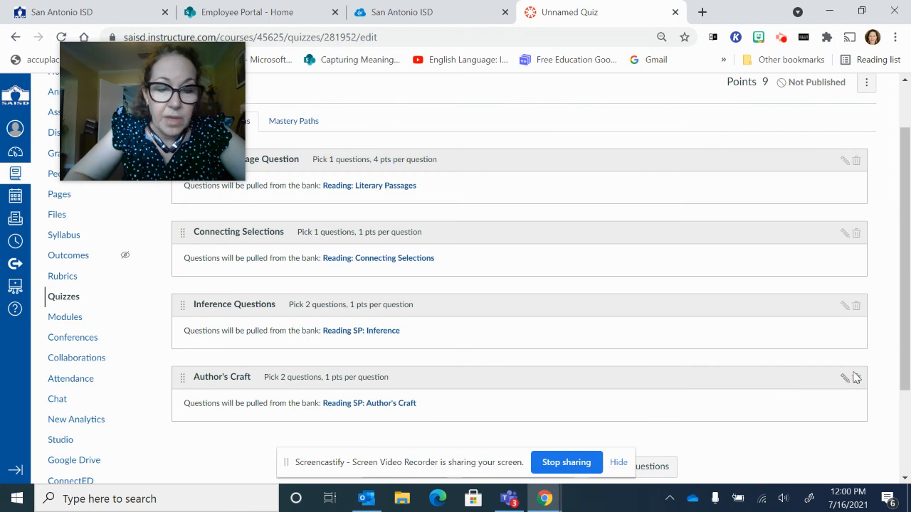
Create a fifth question group named "Primary Purpose/Main Idea" linked to the "Reading SP: Primary Purpose/Main Idea" bank.
scroll(854, 375, "down", 2)
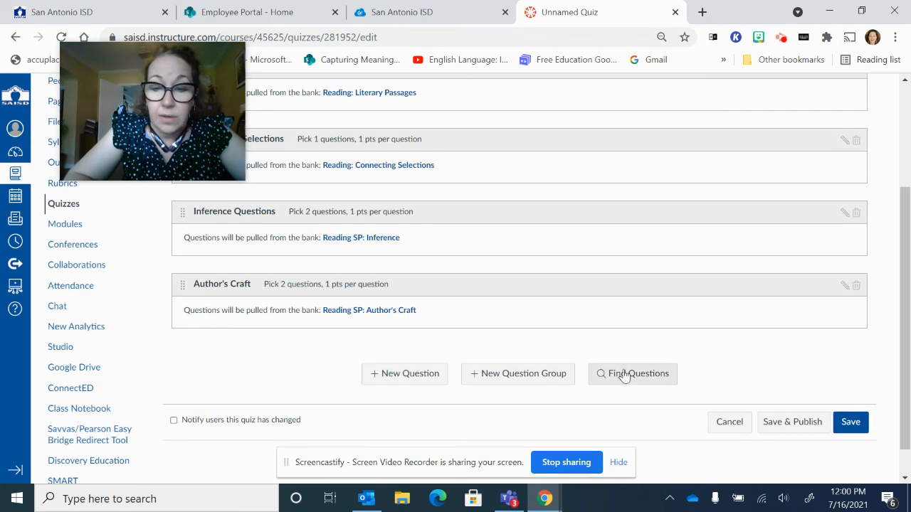
left_click(498, 373)
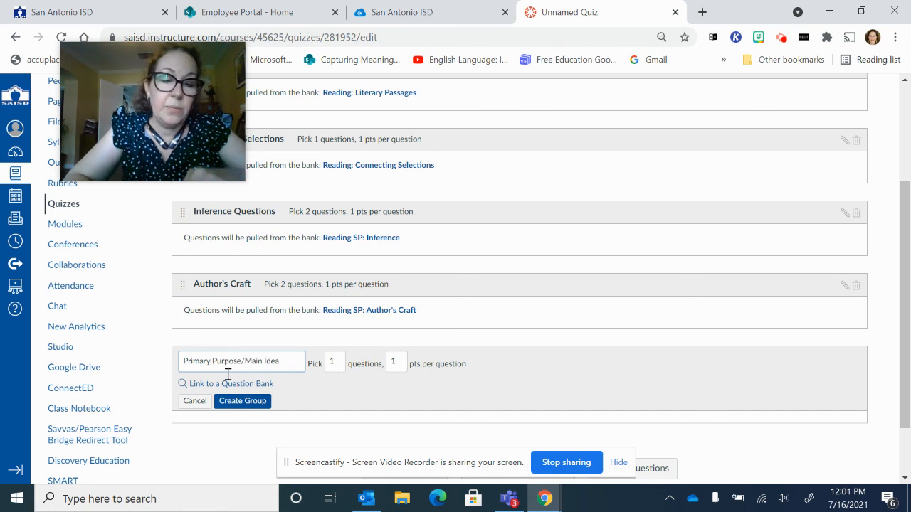
left_click(235, 385)
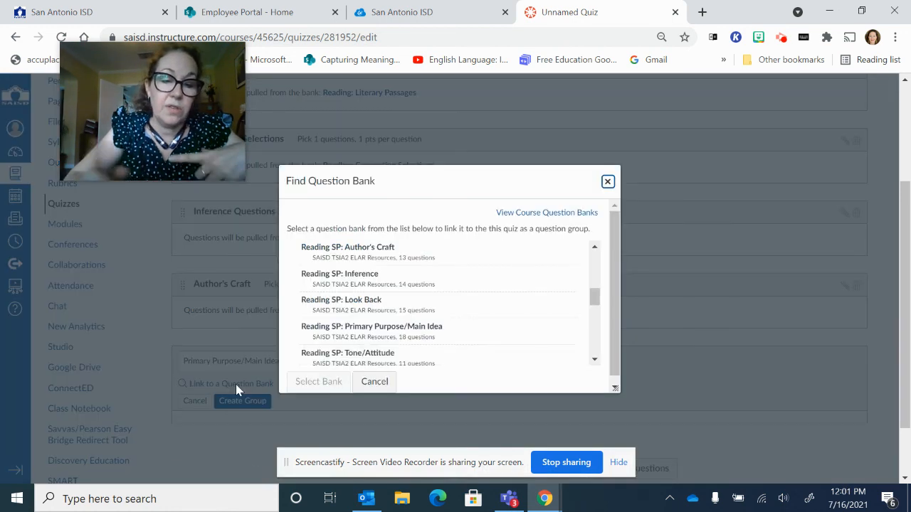
left_click(430, 331)
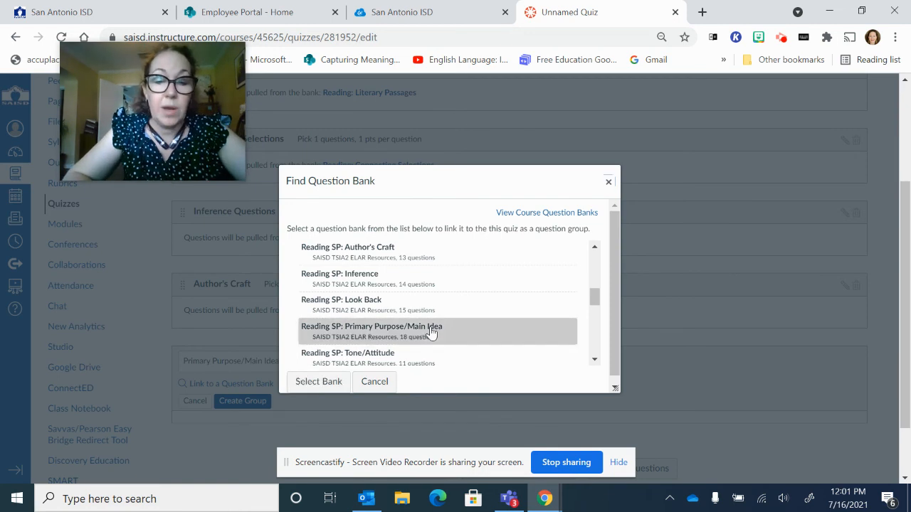
left_click(318, 382)
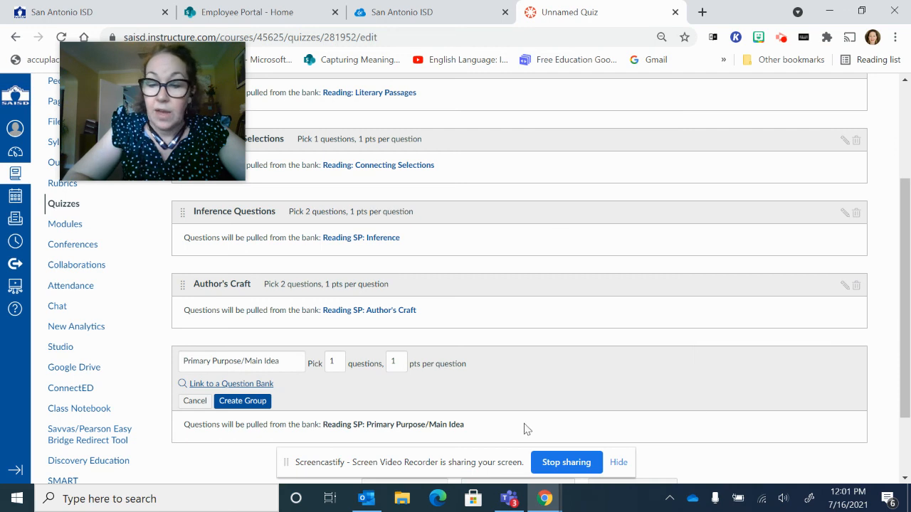
left_click(242, 401)
Save the quiz, reopen it to rename it "Practice for Video", and save the new title.
scroll(897, 427, "down", 2)
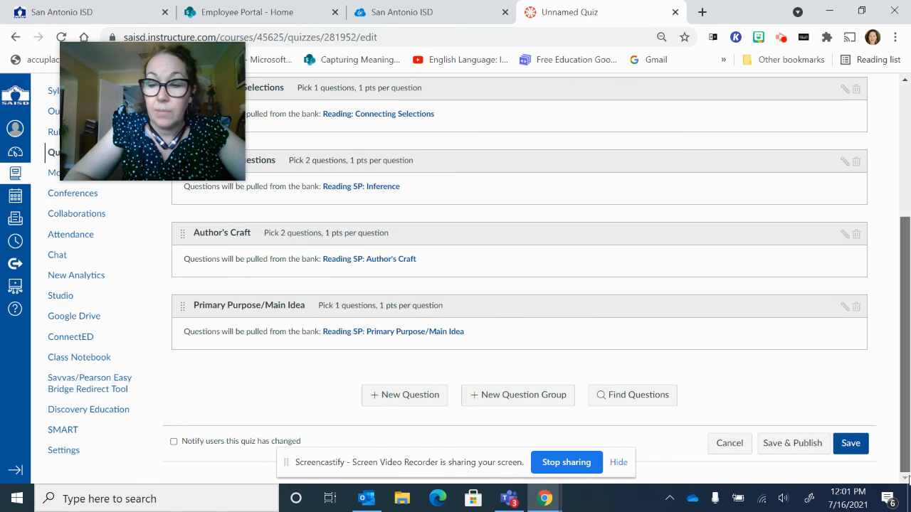
left_click(849, 444)
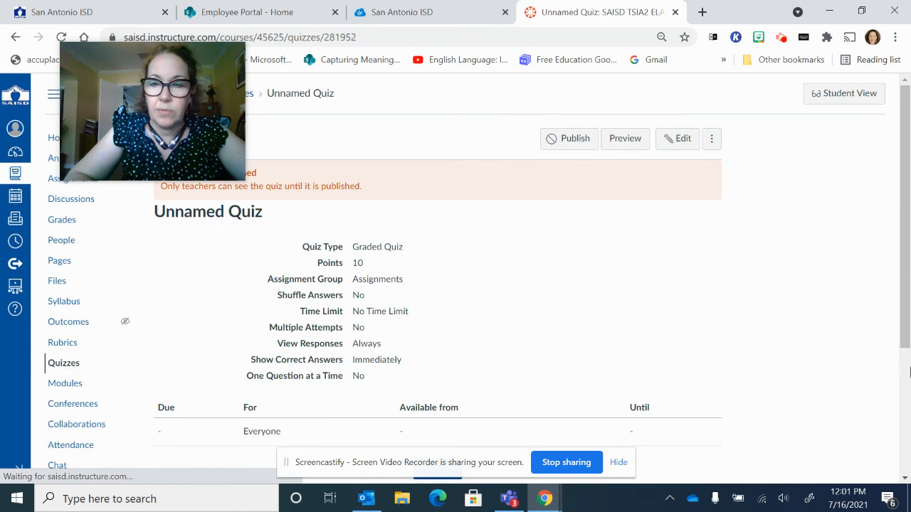
left_click(669, 139)
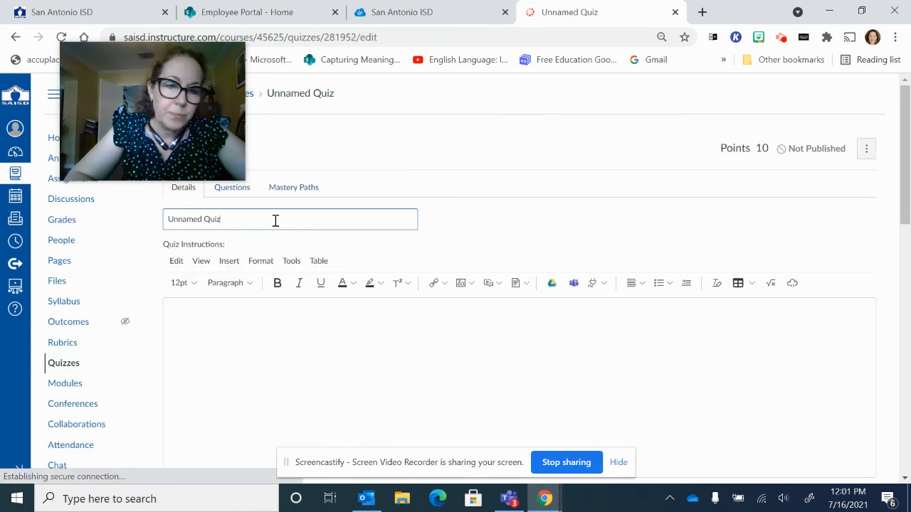
type("Practice for Video")
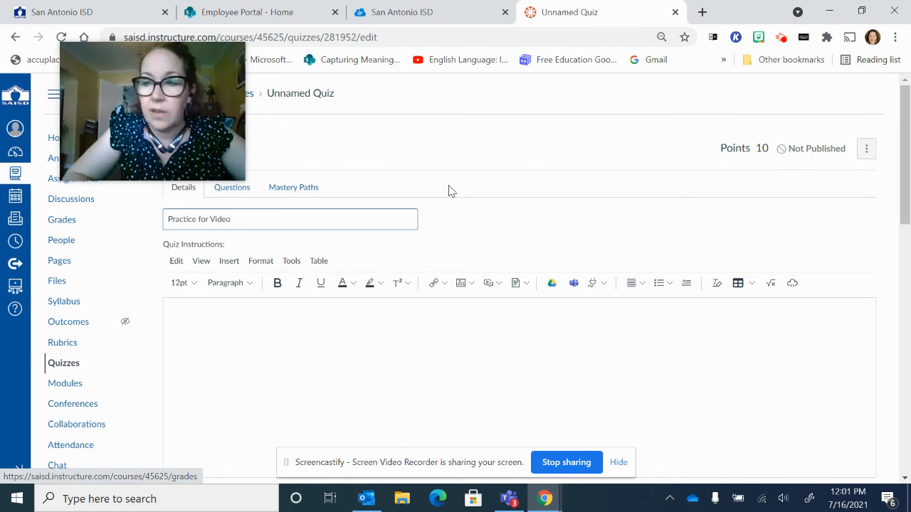
left_click_drag(905, 176, 891, 472)
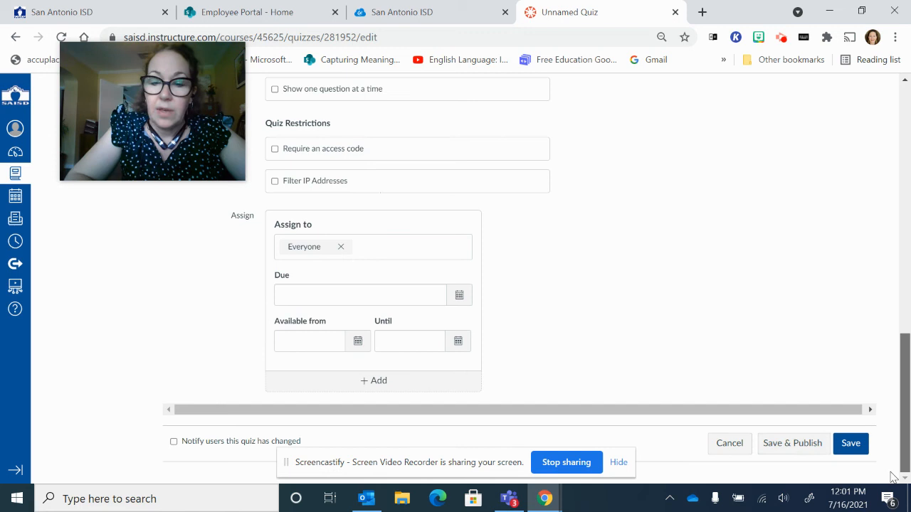
left_click(848, 446)
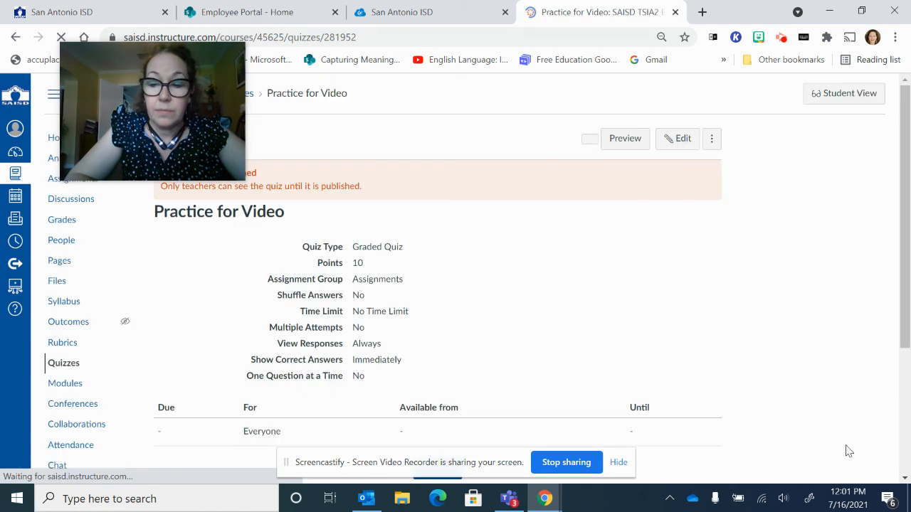
Preview the "Practice for Video" quiz and look through its questions from the first to the last.
left_click(625, 139)
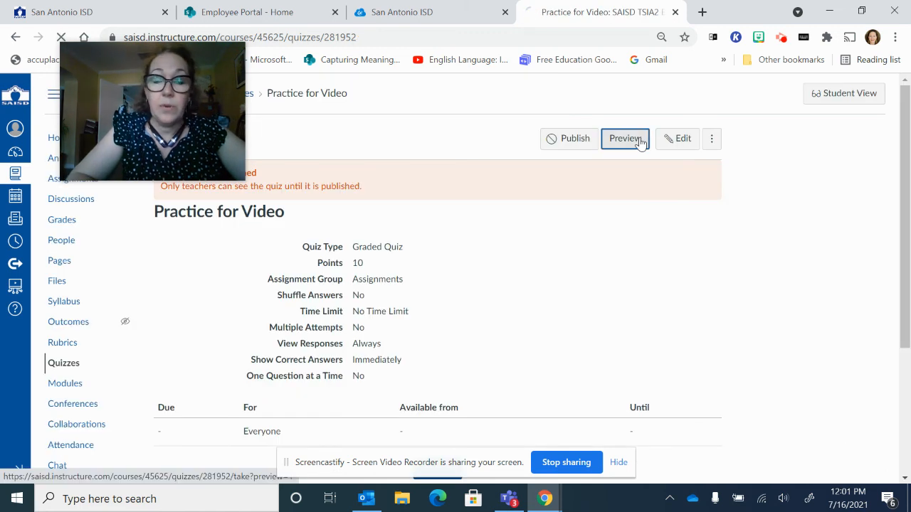
left_click_drag(909, 109, 907, 343)
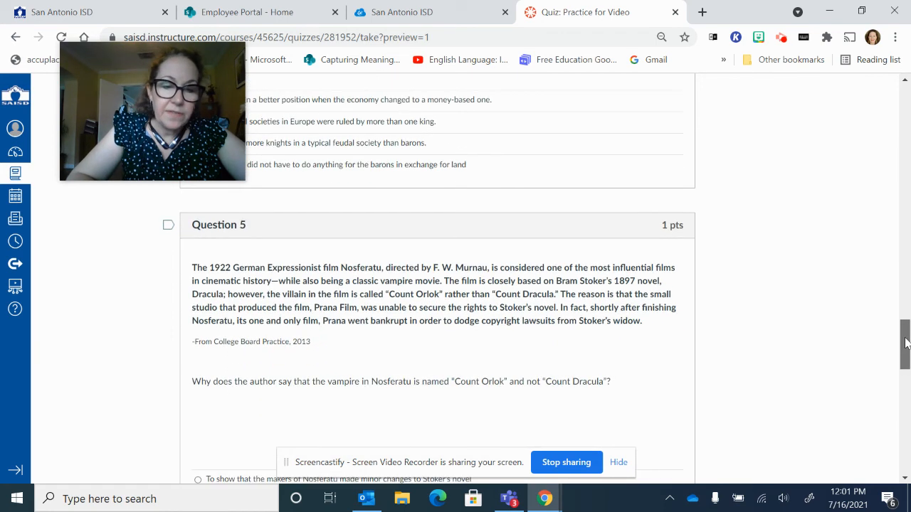
left_click_drag(905, 343, 905, 407)
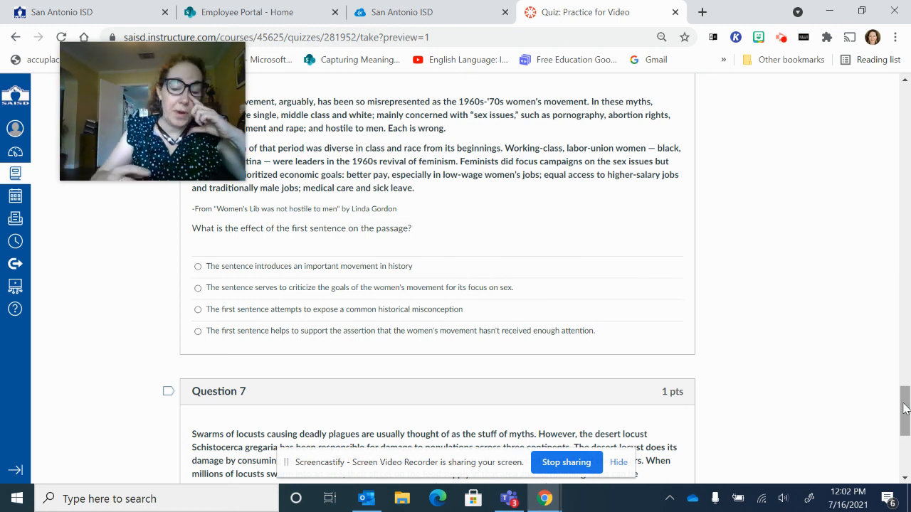
left_click_drag(905, 408, 902, 86)
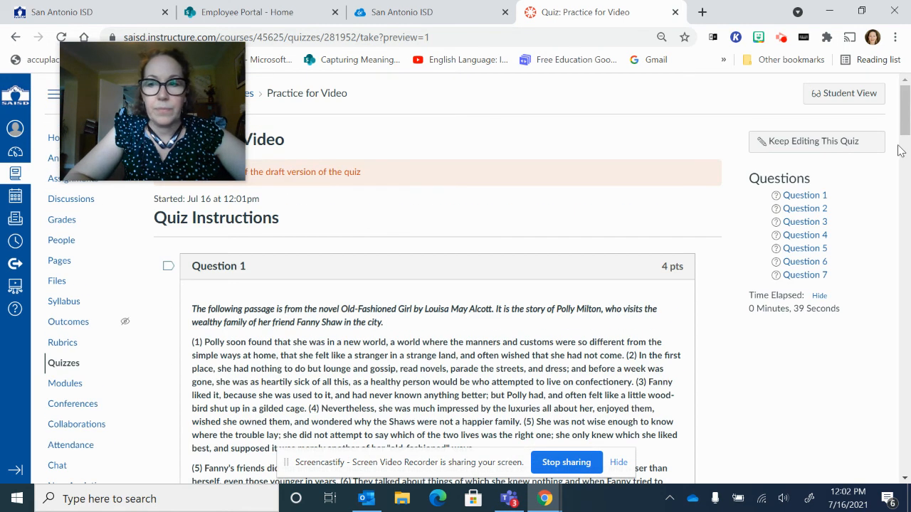
left_click_drag(905, 107, 874, 500)
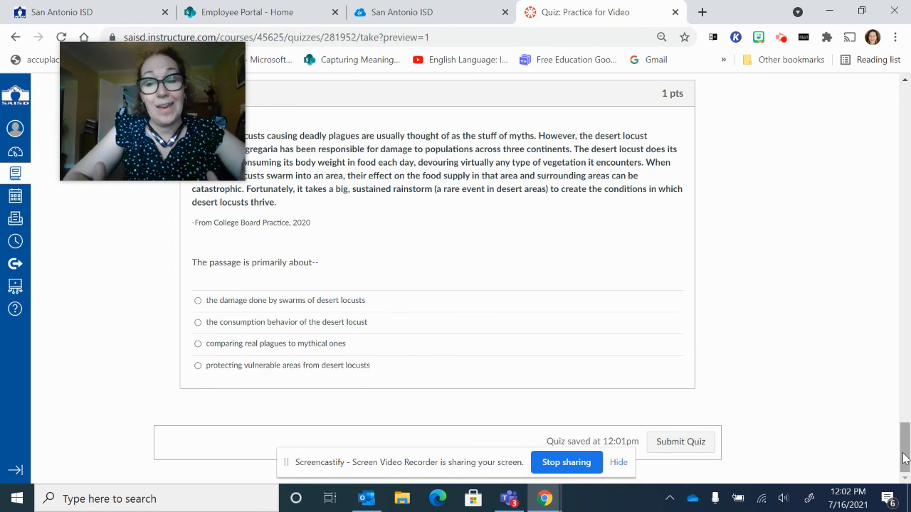
left_click_drag(905, 445, 907, 77)
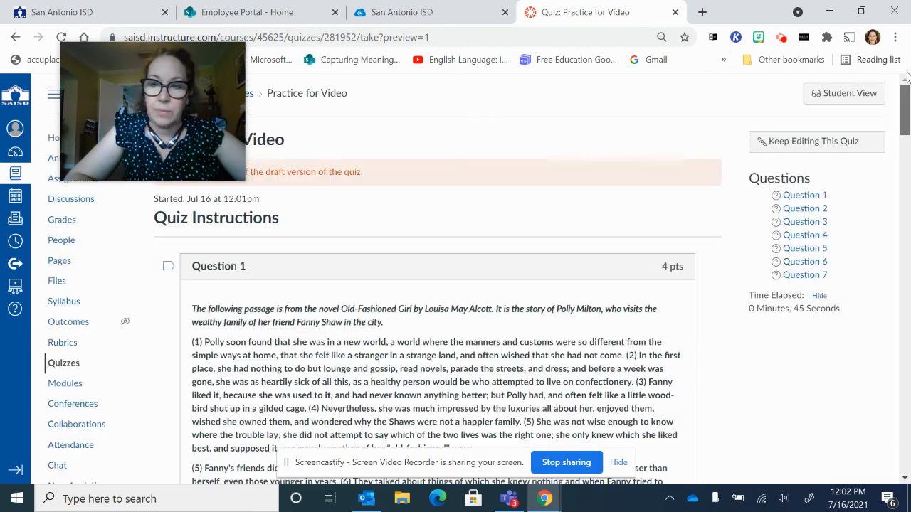
Leave the preview without further edits and delete the "Practice for Video" quiz.
left_click(786, 148)
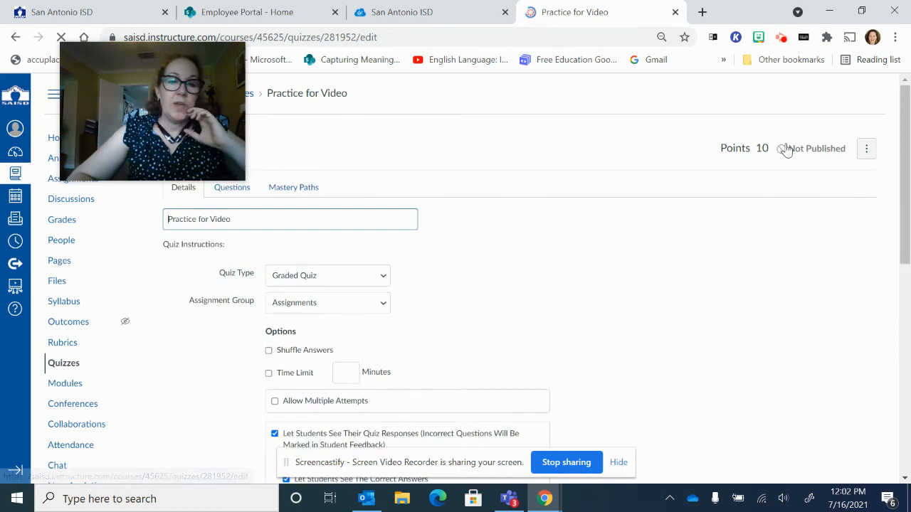
left_click_drag(188, 98, 751, 66)
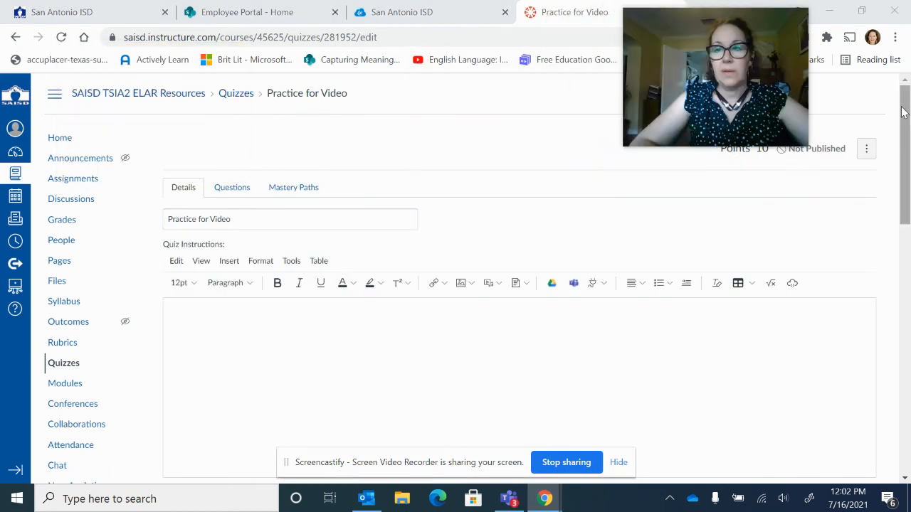
left_click_drag(902, 112, 902, 359)
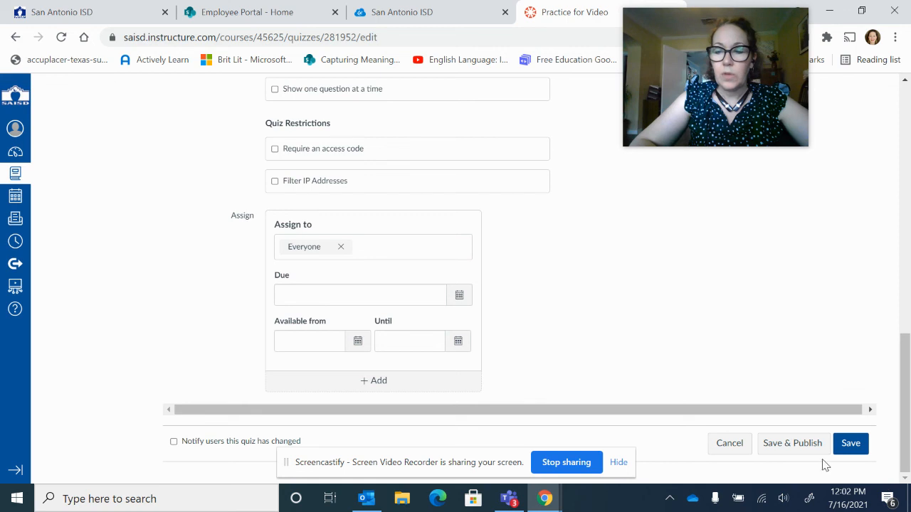
left_click(729, 443)
left_click_drag(712, 71, 192, 71)
left_click(713, 139)
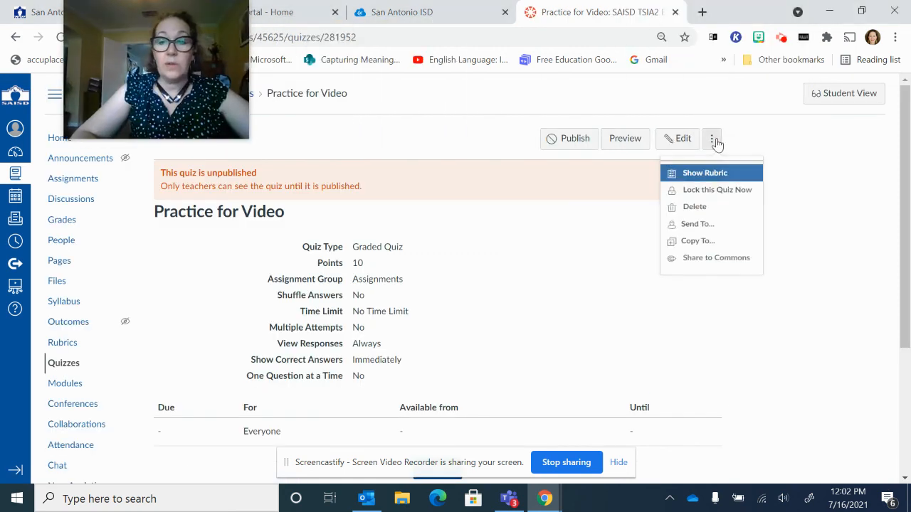
left_click(702, 212)
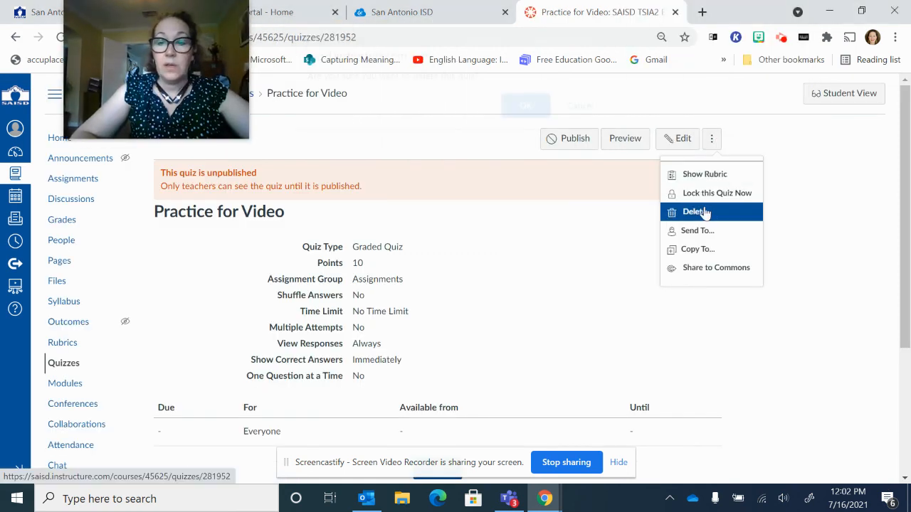
left_click(526, 117)
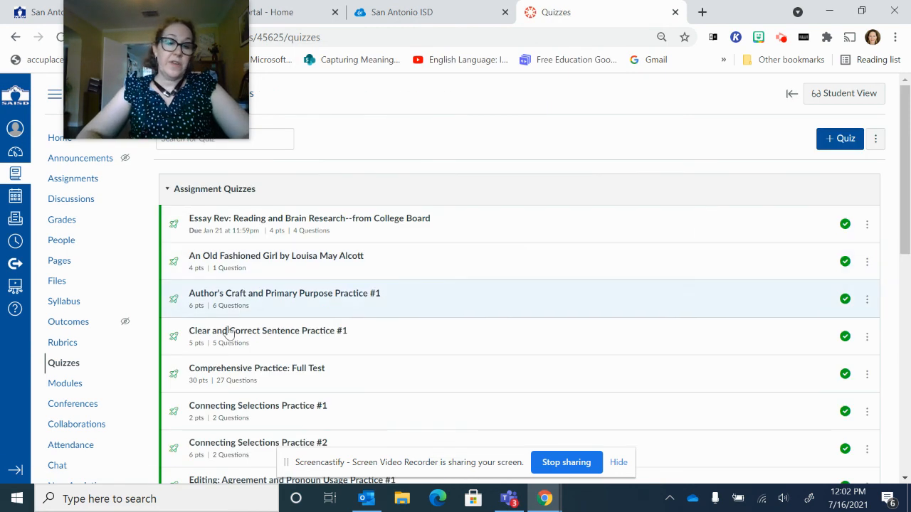
Open the course's Modules page and look through the ready-made combined, reading and writing practice quizzes and the essay resources, then return to the module list's start.
left_click(79, 393)
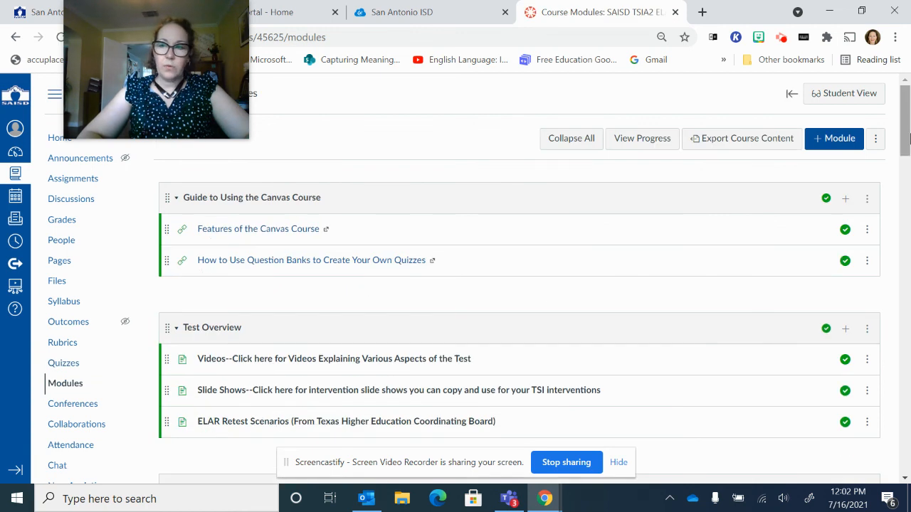
scroll(283, 265, "down", 3)
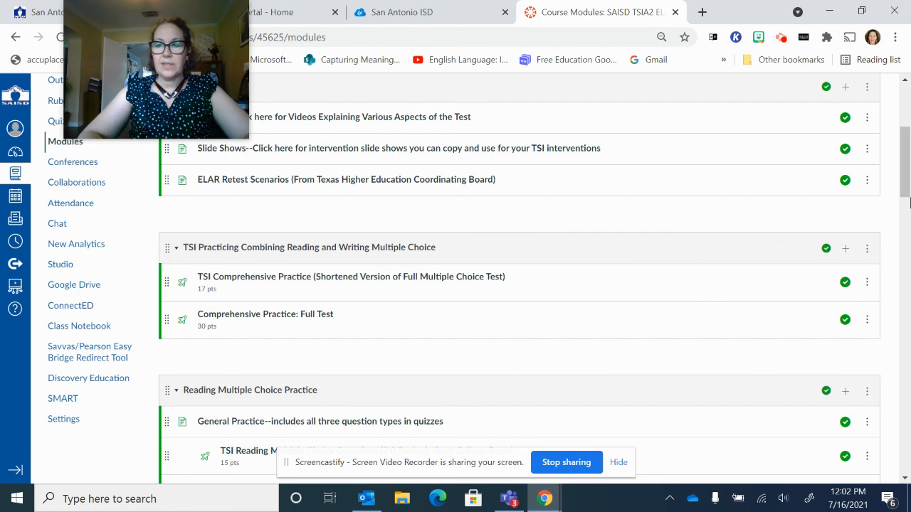
left_click_drag(905, 167, 906, 185)
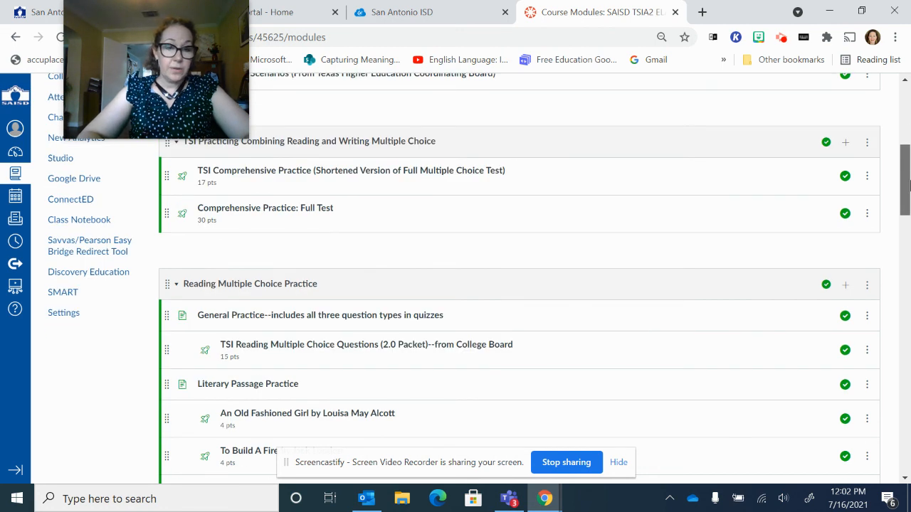
left_click_drag(906, 184, 906, 196)
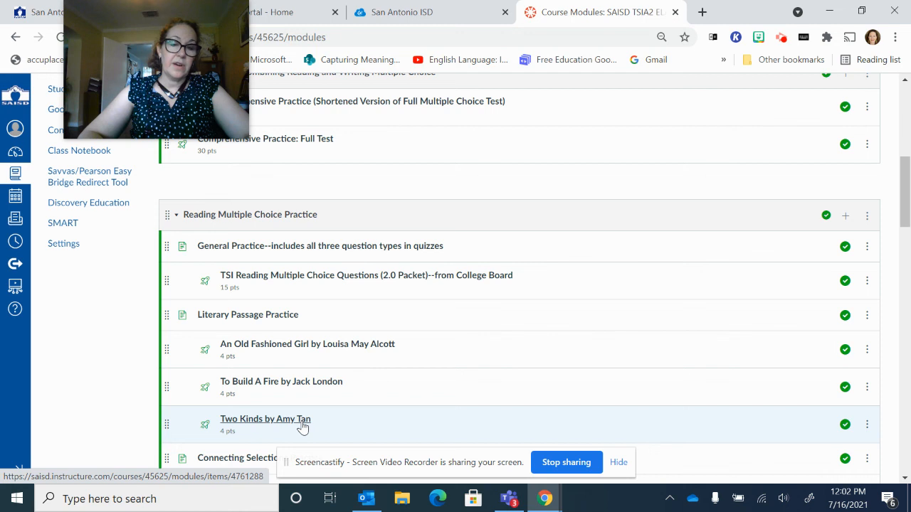
scroll(909, 254, "down", 2)
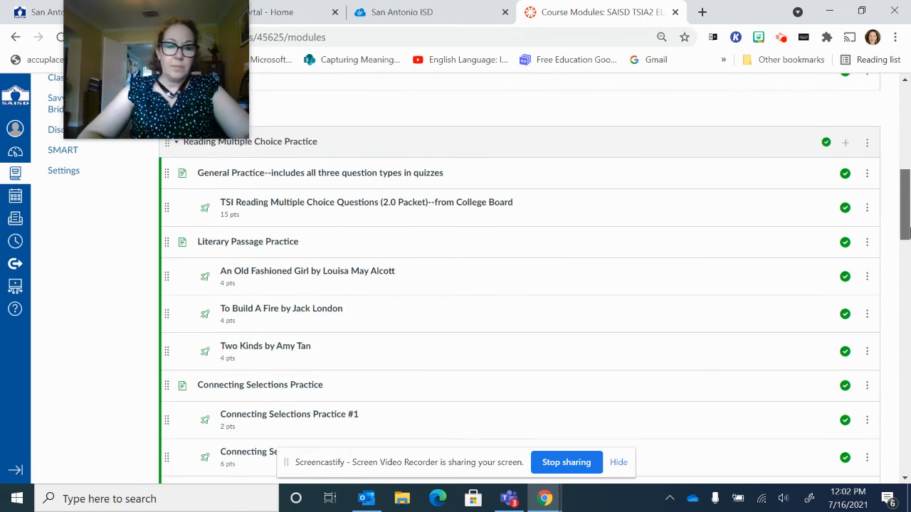
left_click_drag(907, 244, 907, 256)
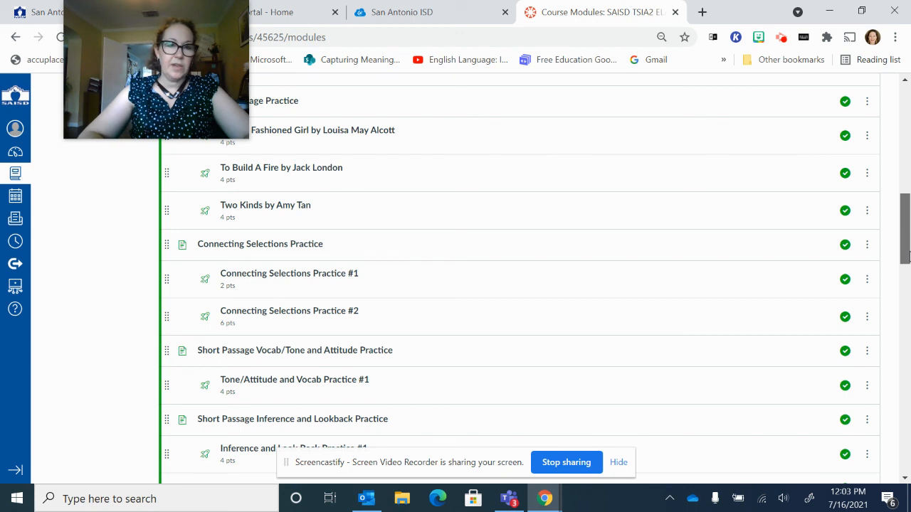
left_click_drag(908, 256, 908, 267)
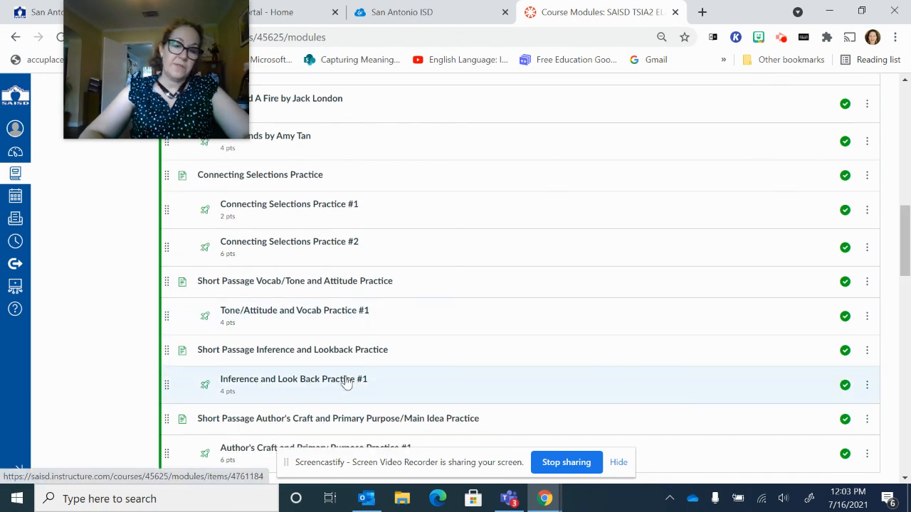
left_click_drag(907, 252, 908, 287)
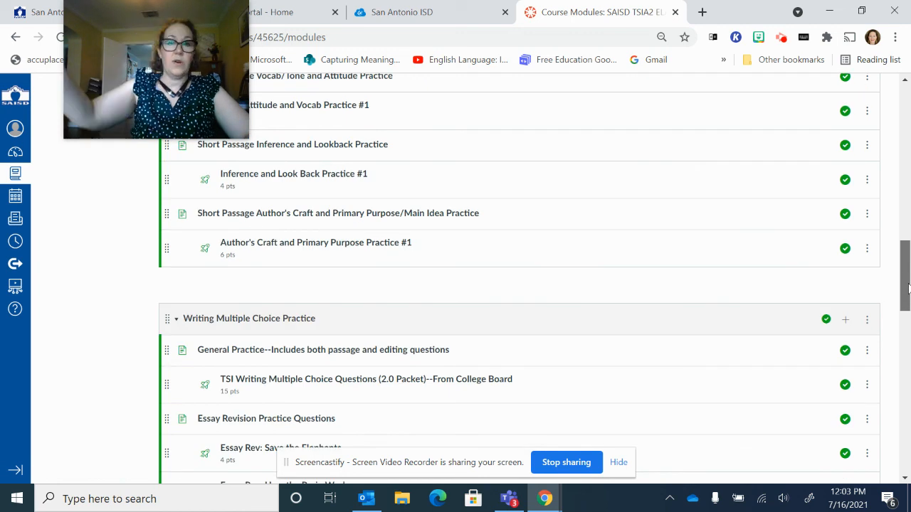
left_click_drag(907, 286, 902, 408)
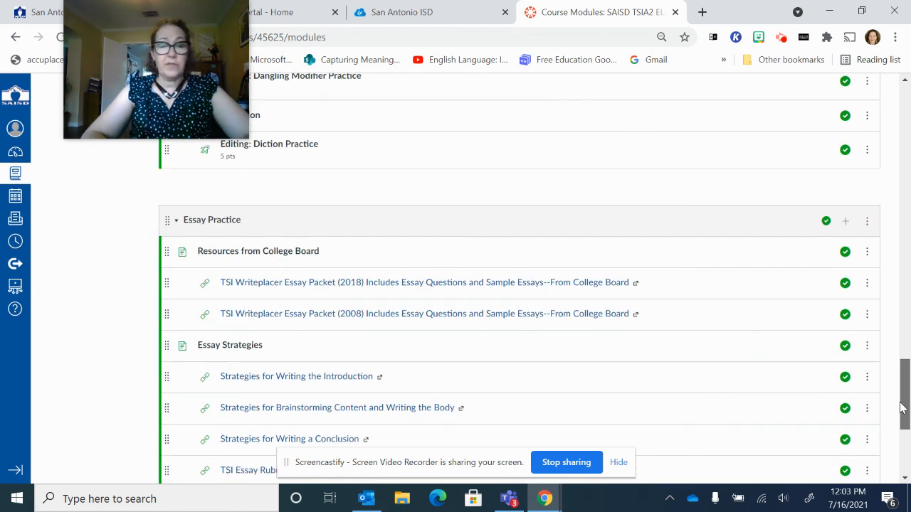
left_click_drag(900, 408, 895, 456)
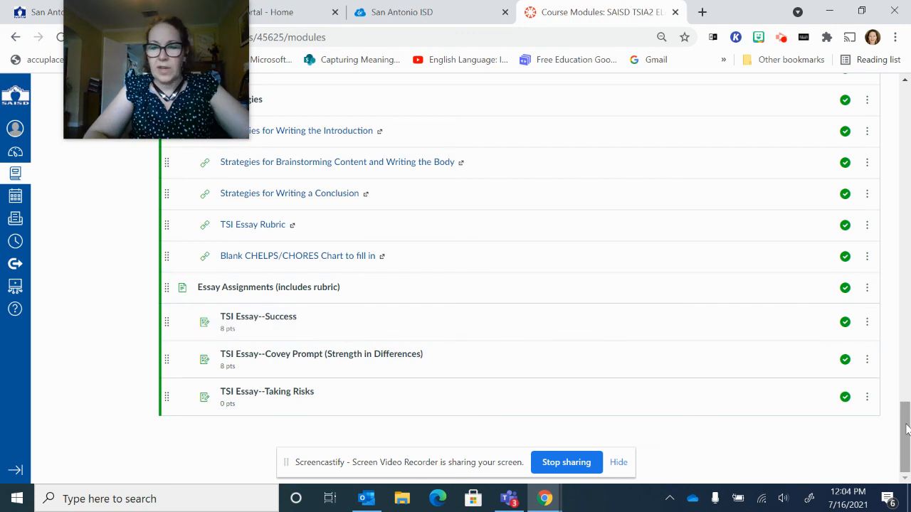
left_click_drag(906, 429, 906, 116)
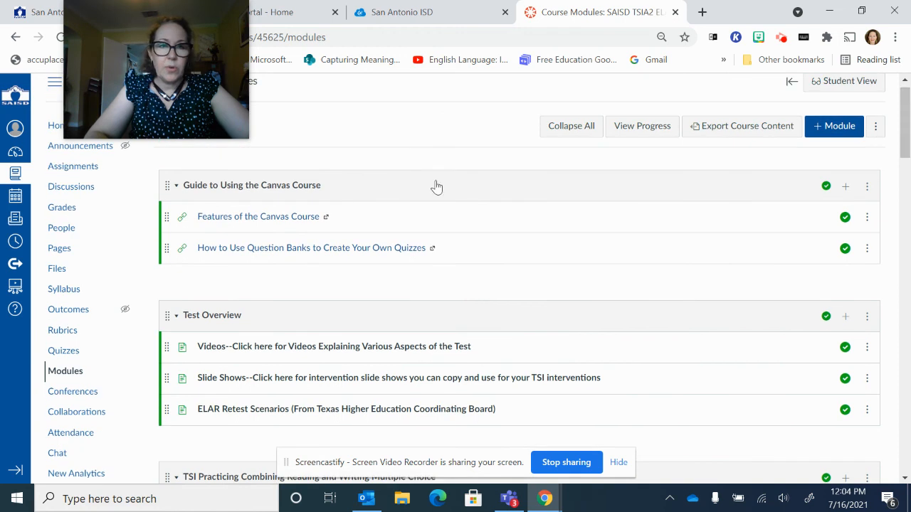
left_click_drag(174, 64, 780, 83)
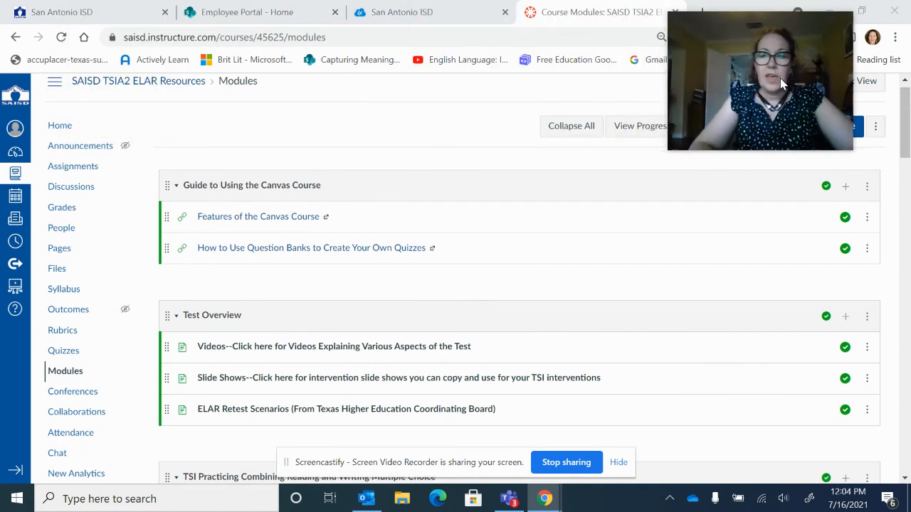